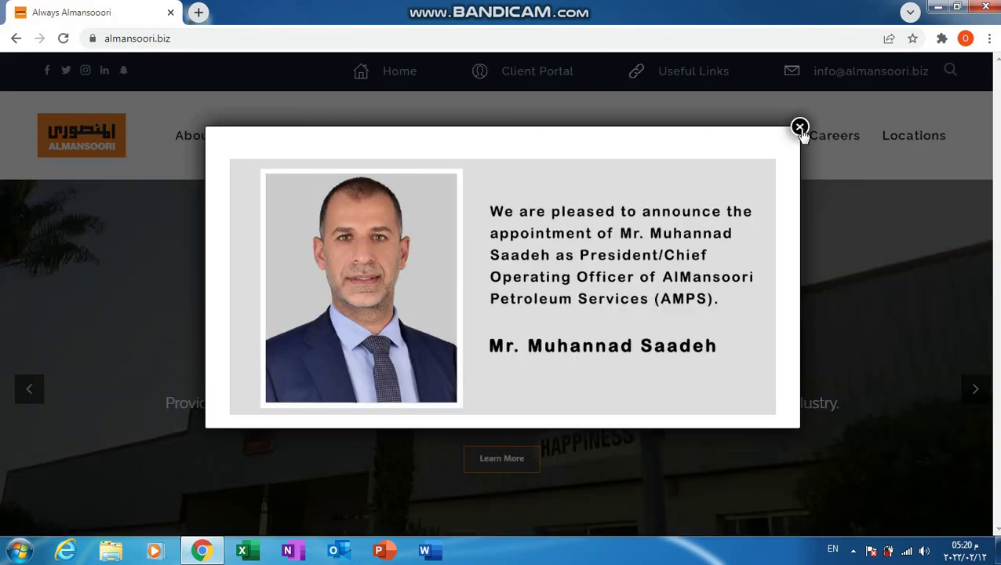
Step: Dismiss the announcement popup and open Careers, which lists 271 positions in a new tab
{"action": "left_click", "coordinate": [799, 128]}
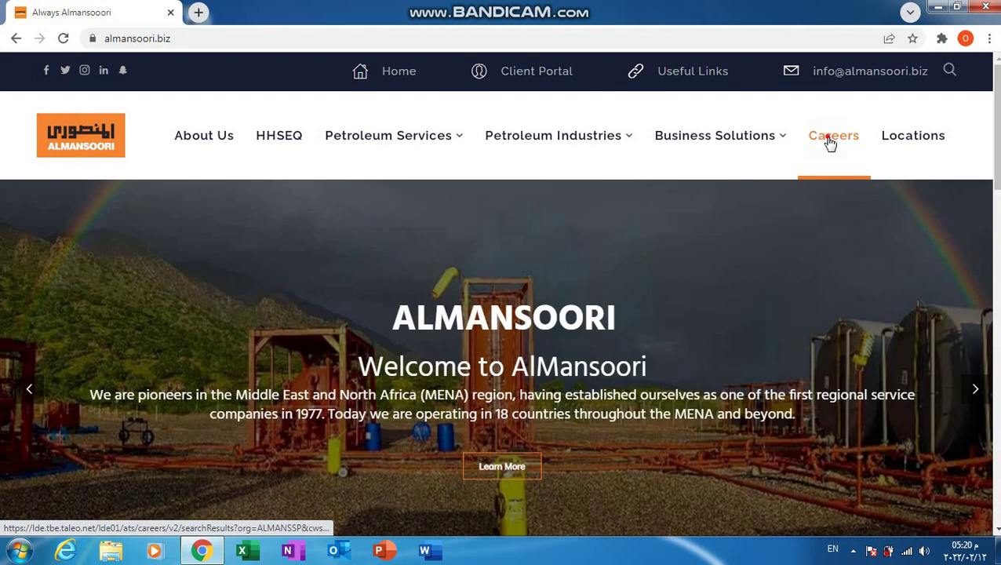
{"action": "left_click", "coordinate": [830, 143]}
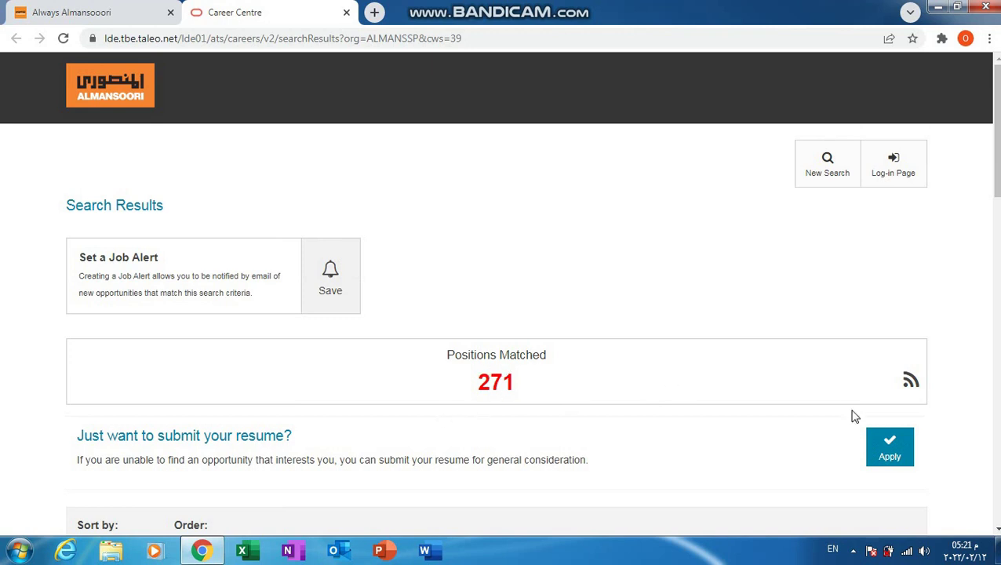
Step: Scroll the search results and open the Assistant operator posting (15332, IRAQ)
{"action": "left_click_drag", "start_coordinate": [998, 530], "coordinate": [998, 530]}
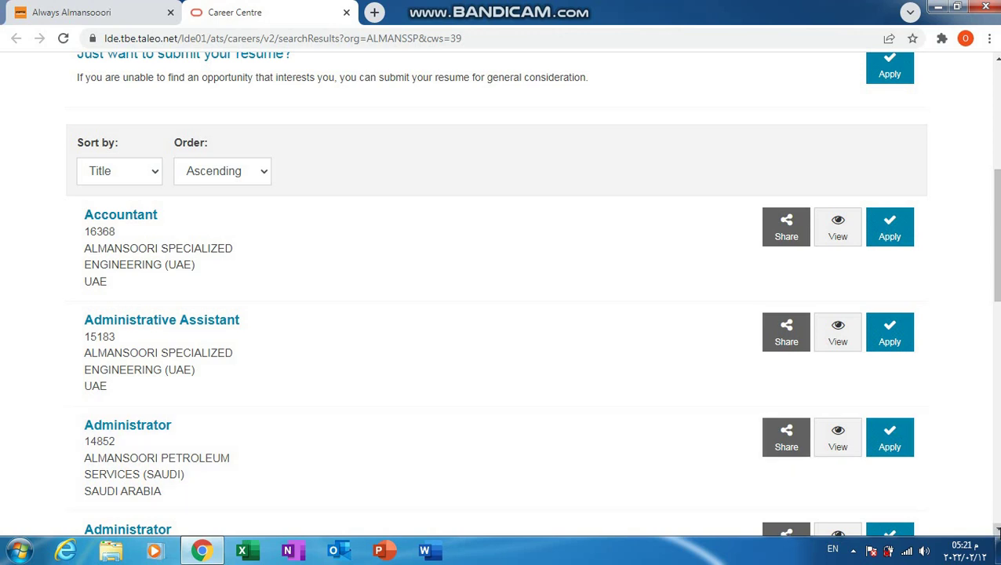
{"action": "left_click", "coordinate": [994, 529]}
{"action": "scroll", "coordinate": [994, 529], "scroll_direction": "down", "scroll_amount": 4}
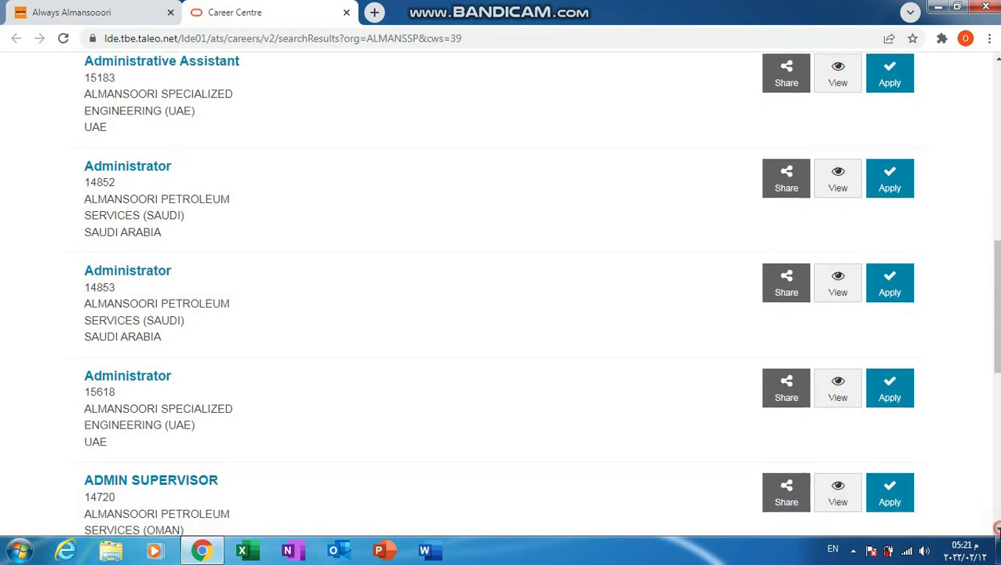
{"action": "scroll", "coordinate": [994, 529], "scroll_direction": "down", "scroll_amount": 5}
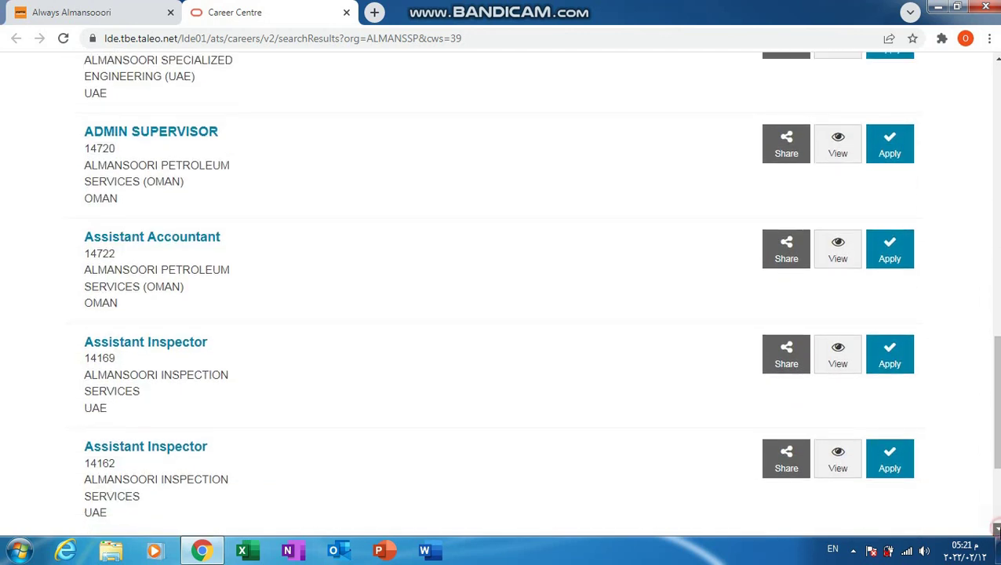
{"action": "scroll", "coordinate": [994, 528], "scroll_direction": "down", "scroll_amount": 4}
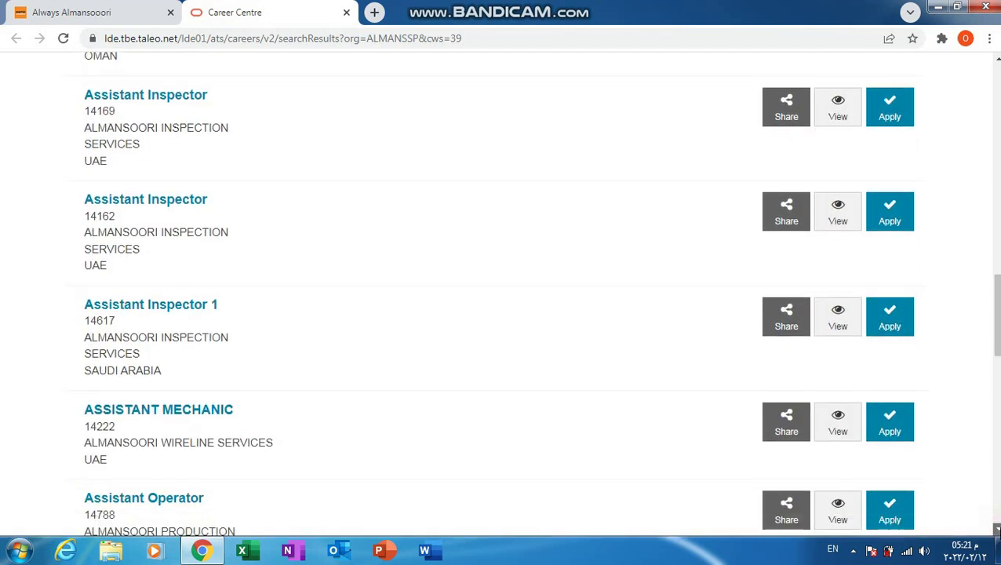
{"action": "scroll", "coordinate": [995, 528], "scroll_direction": "down", "scroll_amount": 1}
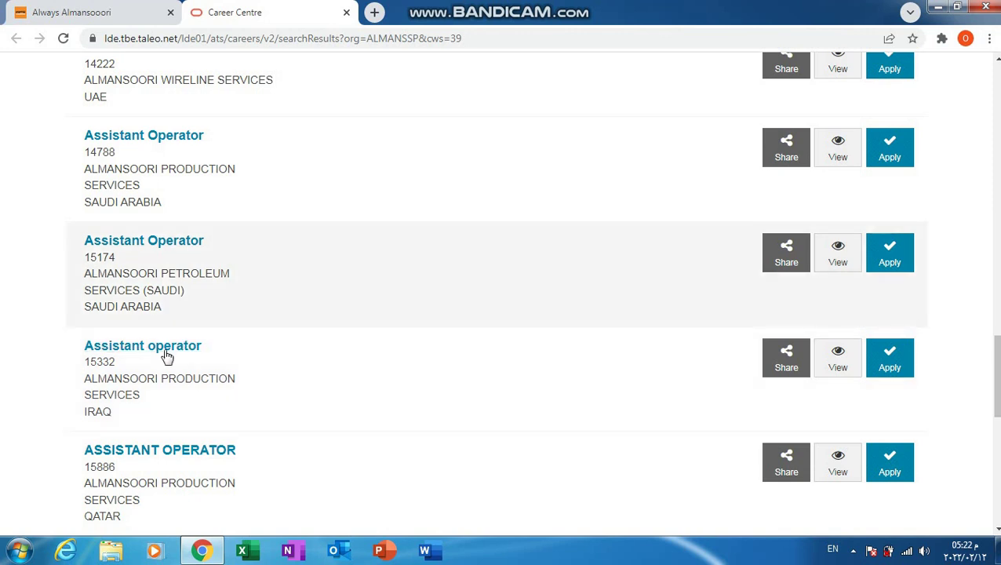
{"action": "left_click", "coordinate": [154, 351]}
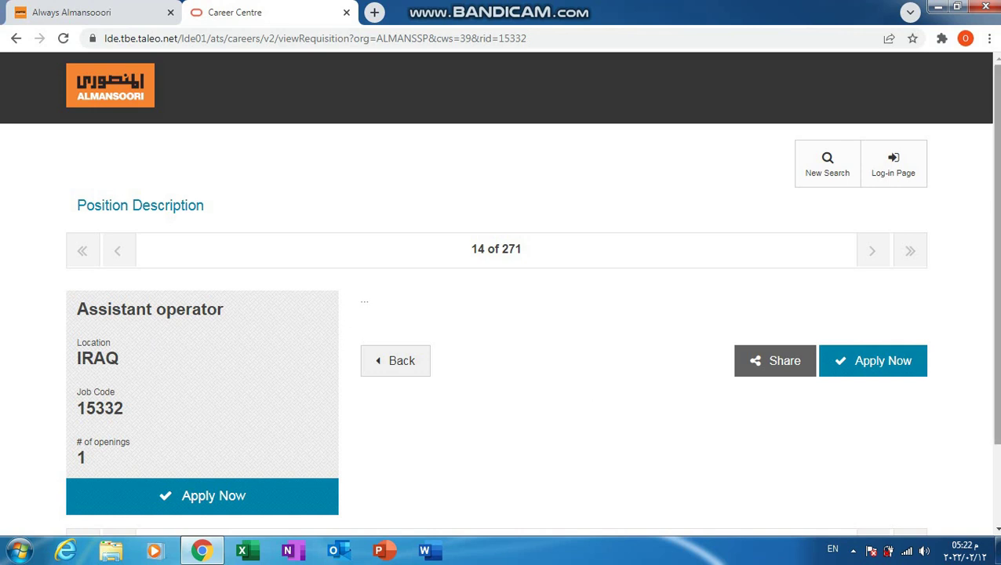
Step: Apply Now for the Assistant operator position to reach step 1 of 6, Register
{"action": "scroll", "coordinate": [998, 336], "scroll_direction": "down", "scroll_amount": 2}
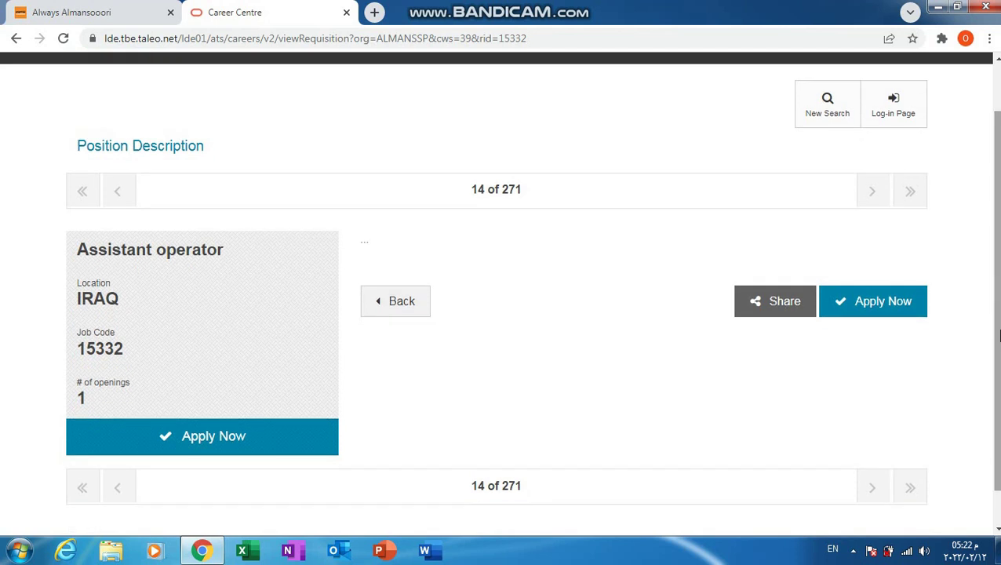
{"action": "scroll", "coordinate": [997, 337], "scroll_direction": "down", "scroll_amount": 1}
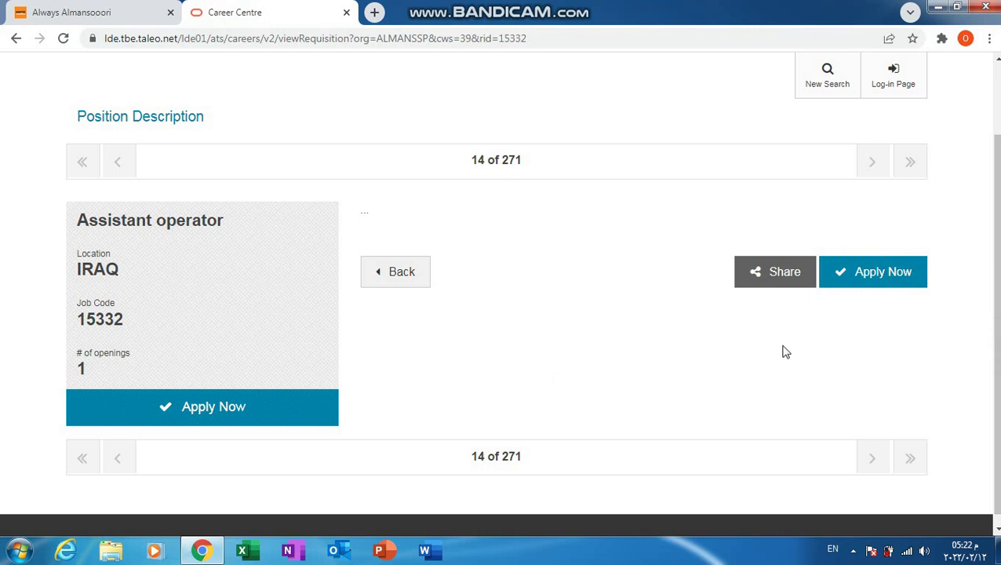
{"action": "left_click", "coordinate": [871, 276]}
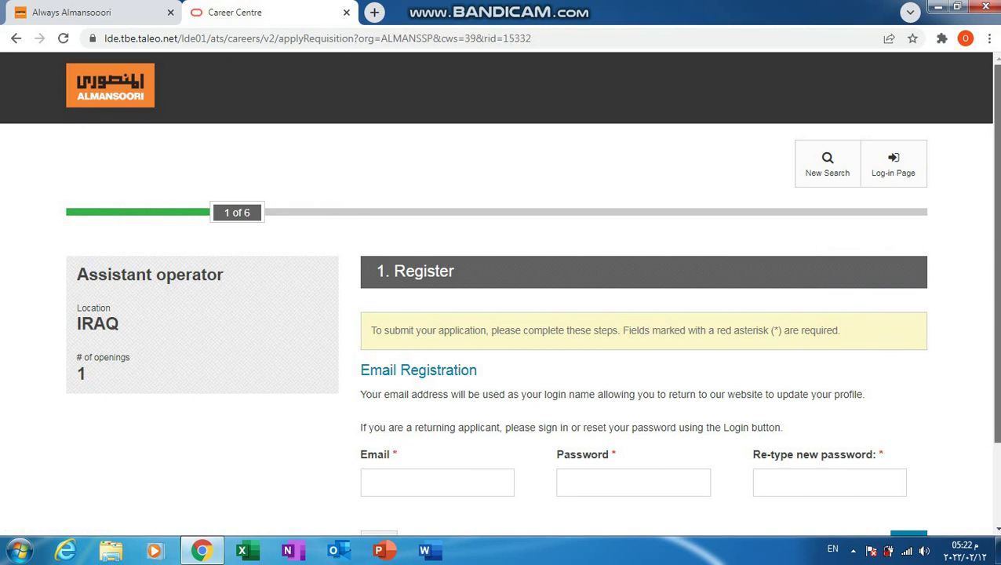
Step: Register with the applicant's email address and a confirmed password, then continue to Your Information
{"action": "scroll", "coordinate": [995, 251], "scroll_direction": "down", "scroll_amount": 1}
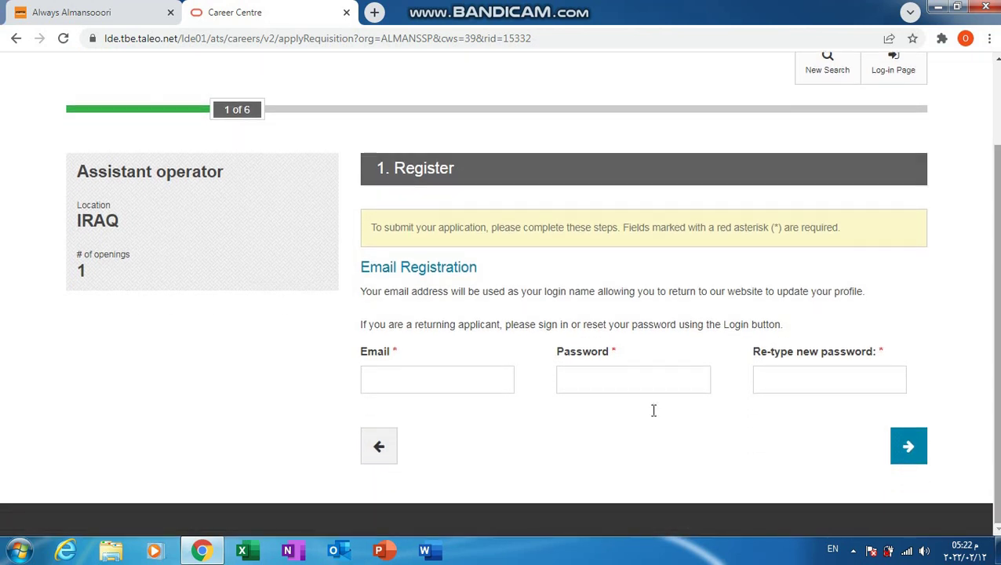
{"action": "left_click", "coordinate": [447, 378]}
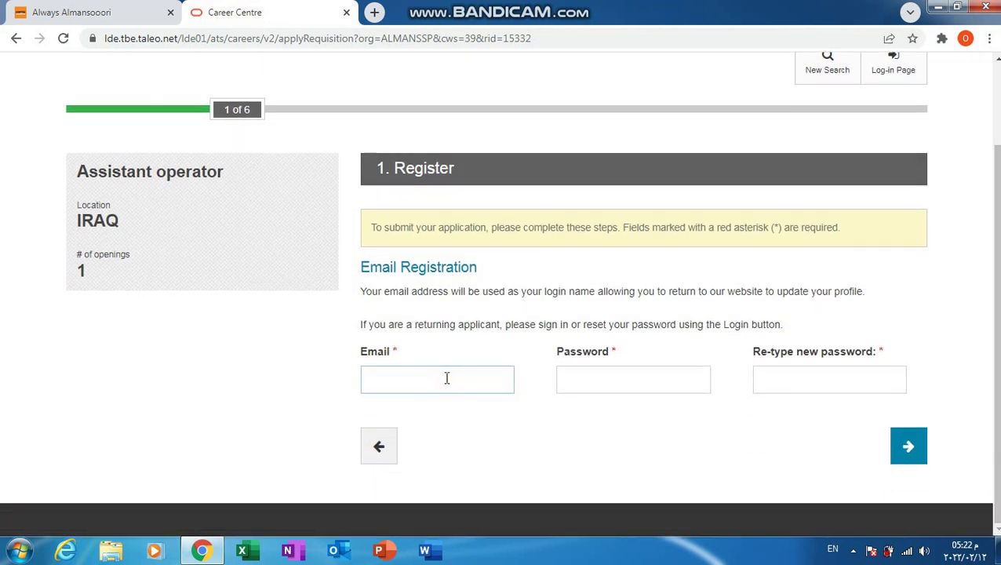
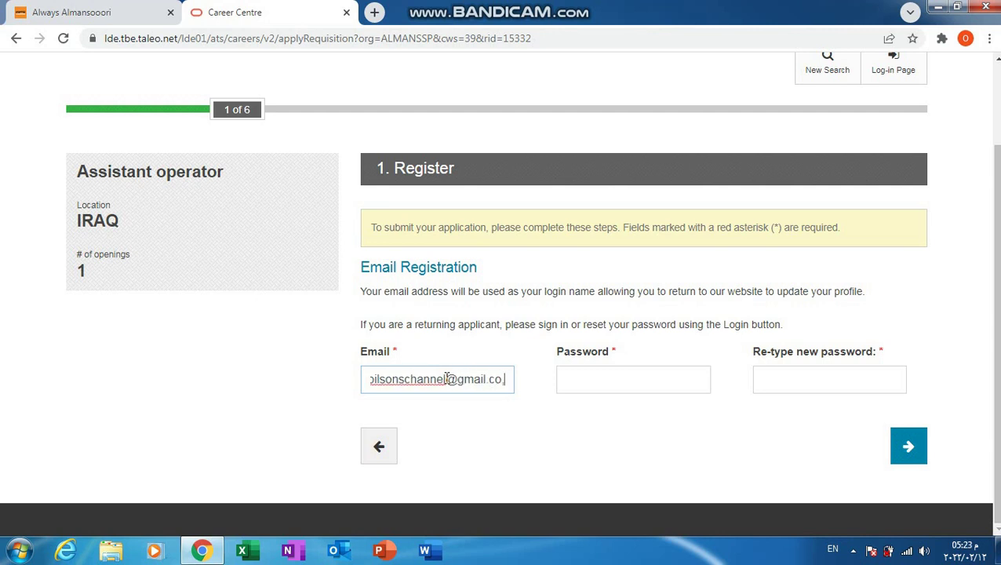
{"action": "key", "text": "Tab"}
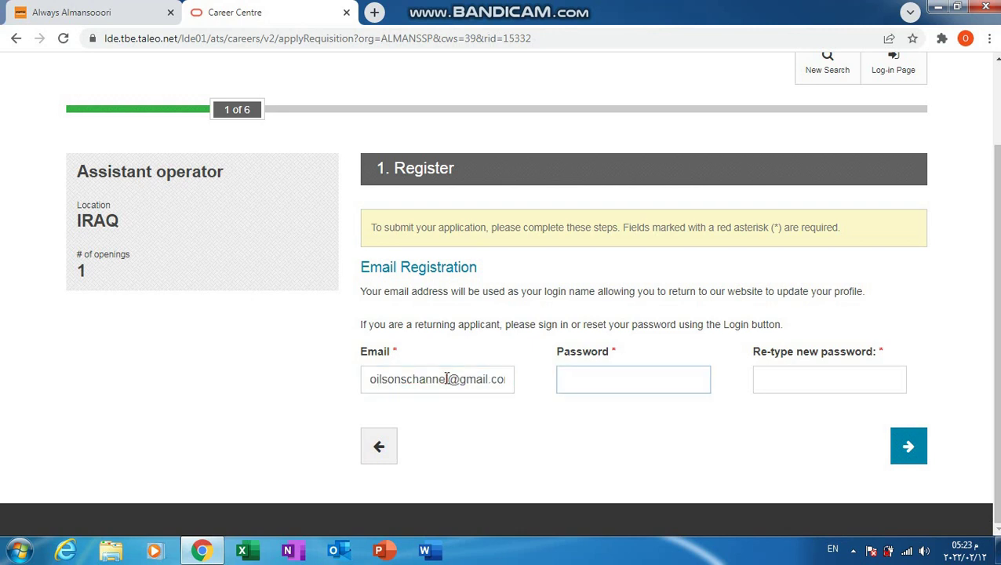
{"action": "type", "text": "a"}
{"action": "key", "text": "Tab"}
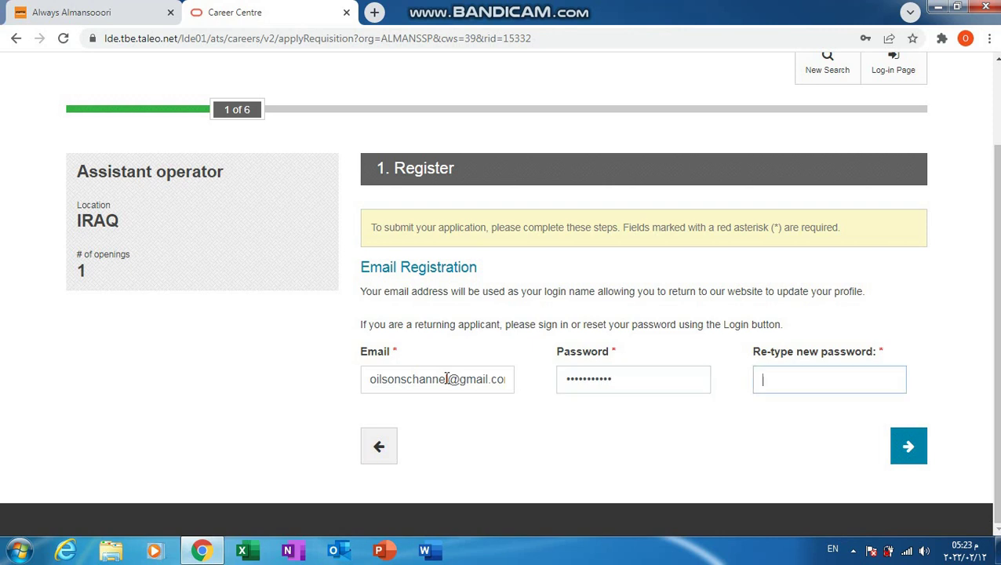
{"action": "type", "text": "•••••"}
{"action": "key", "text": "Return"}
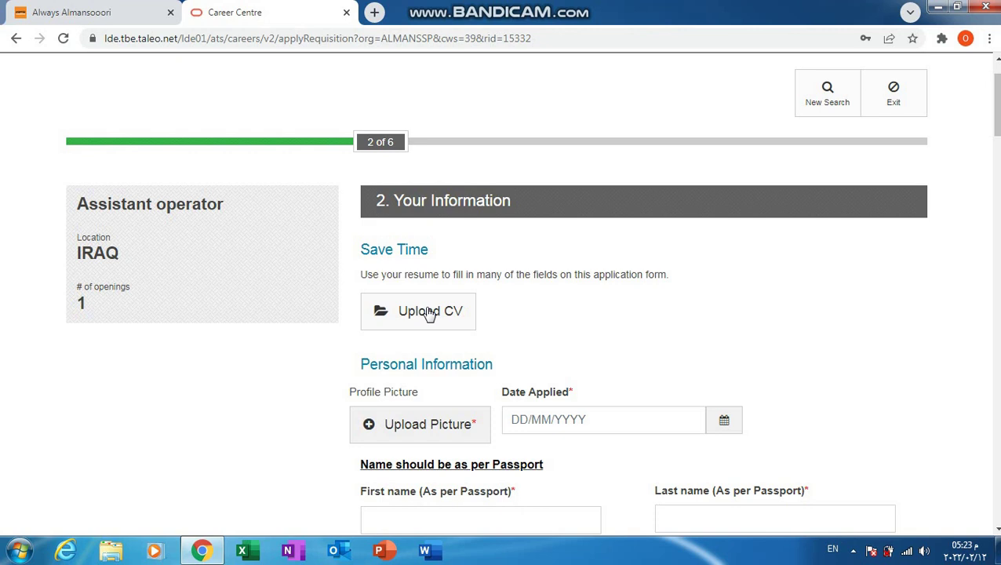
Step: Upload the cv PDF file as the application resume
{"action": "left_click", "coordinate": [429, 311]}
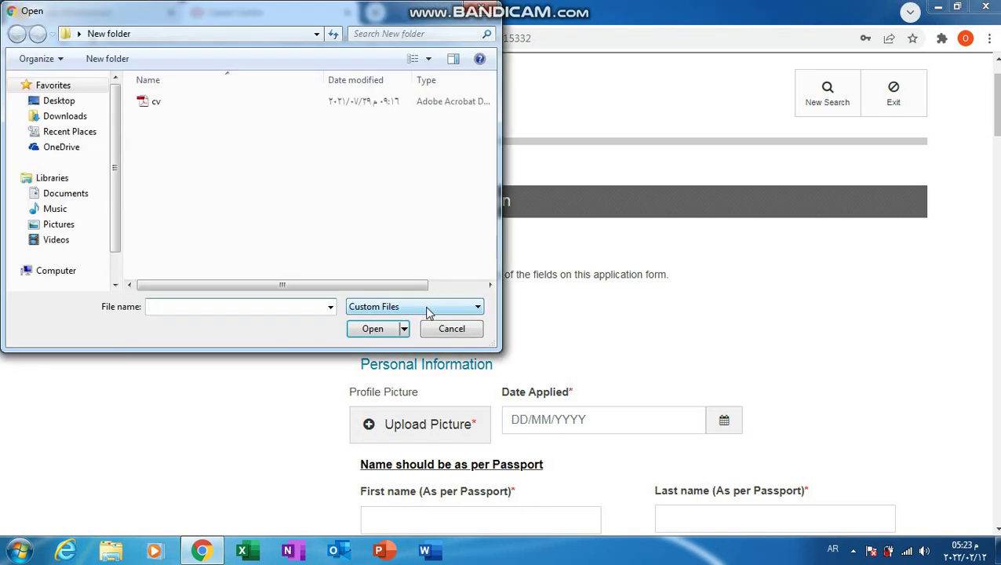
{"action": "left_click", "coordinate": [161, 106]}
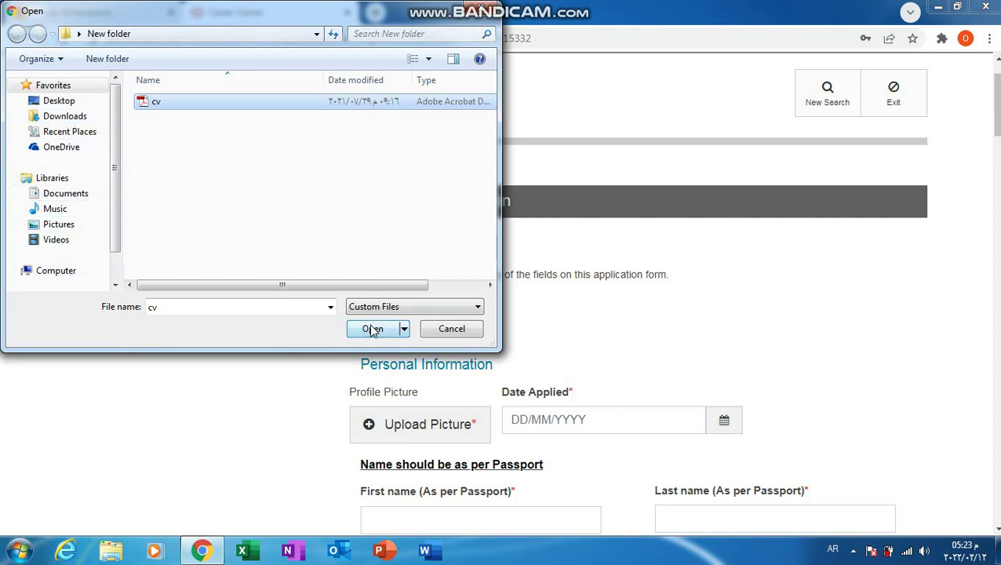
{"action": "left_click", "coordinate": [296, 106]}
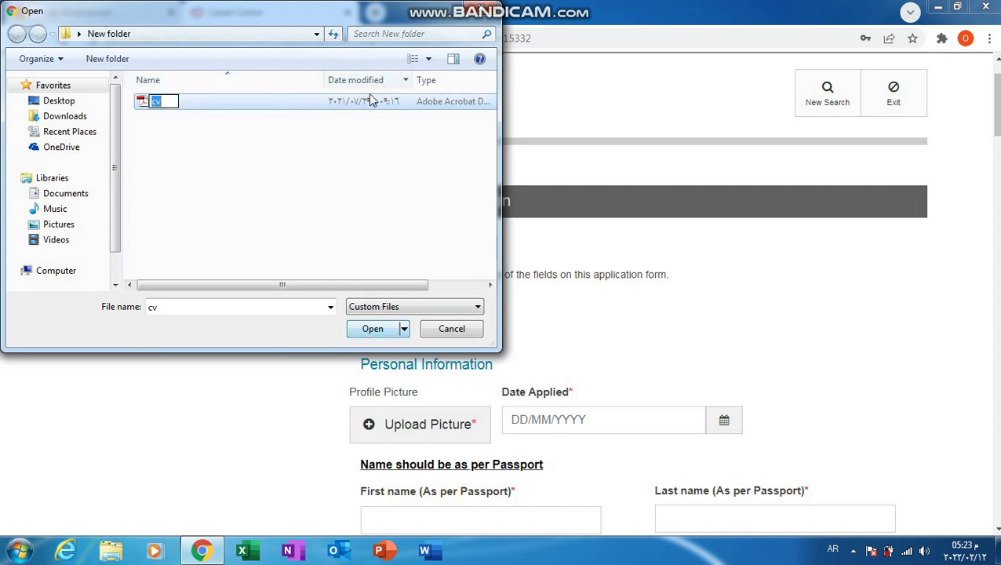
{"action": "left_click", "coordinate": [365, 115]}
{"action": "left_click", "coordinate": [364, 115]}
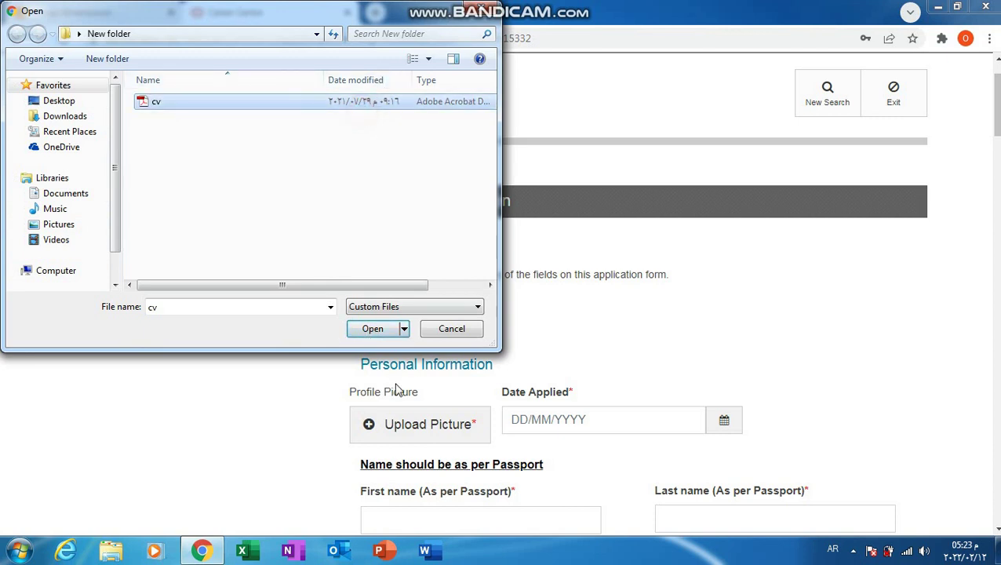
{"action": "left_click", "coordinate": [375, 330]}
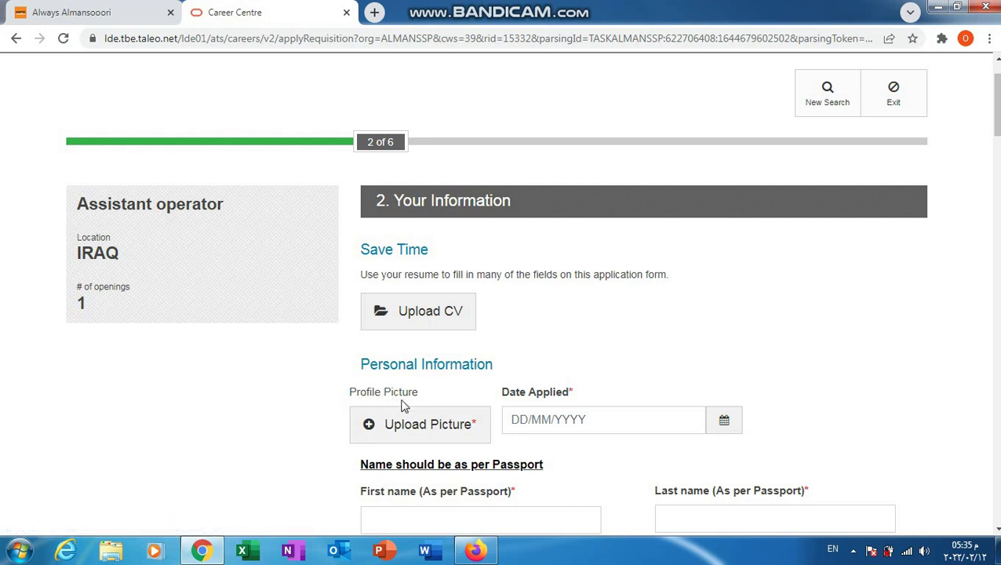
Step: Attach the frack image from the Desktop's New folder as profile picture and set Date Applied to 12/02/2022
{"action": "left_click", "coordinate": [441, 438]}
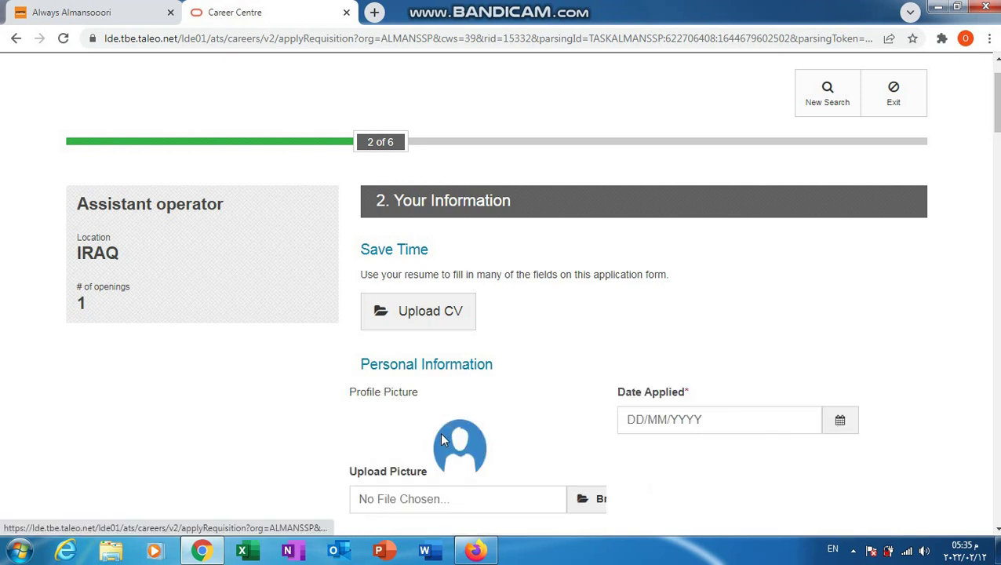
{"action": "left_click", "coordinate": [593, 499]}
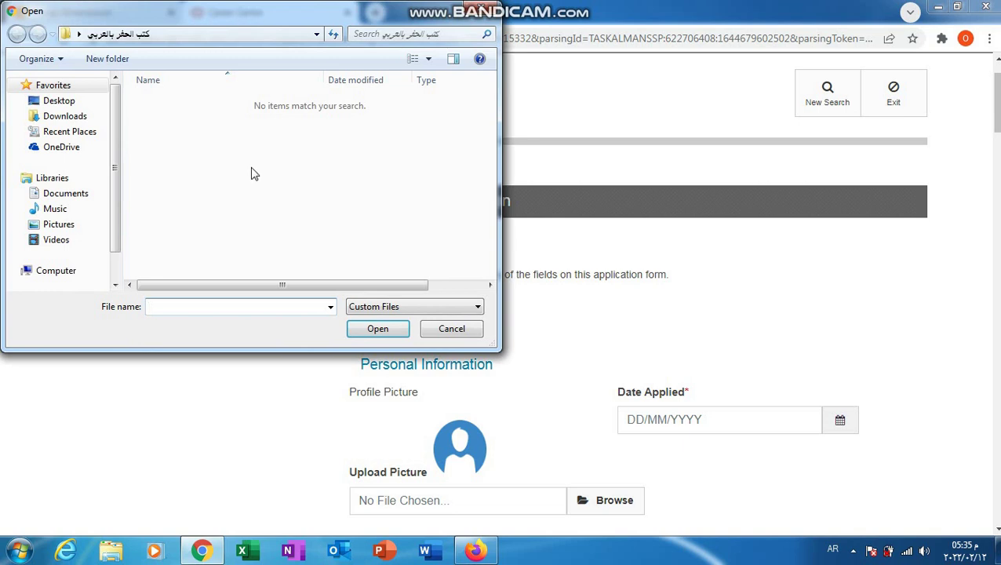
{"action": "left_click", "coordinate": [61, 104]}
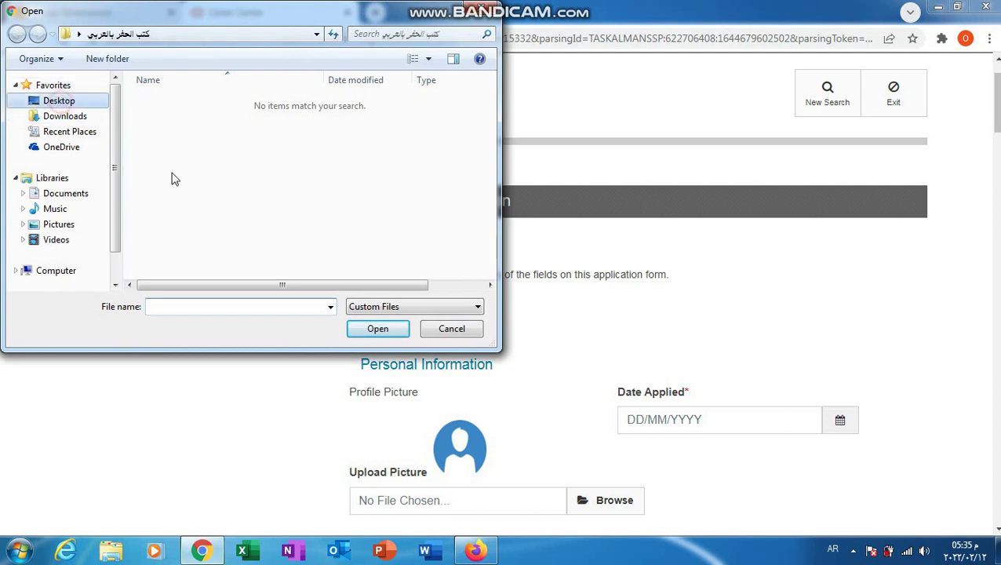
{"action": "double_click", "coordinate": [200, 247]}
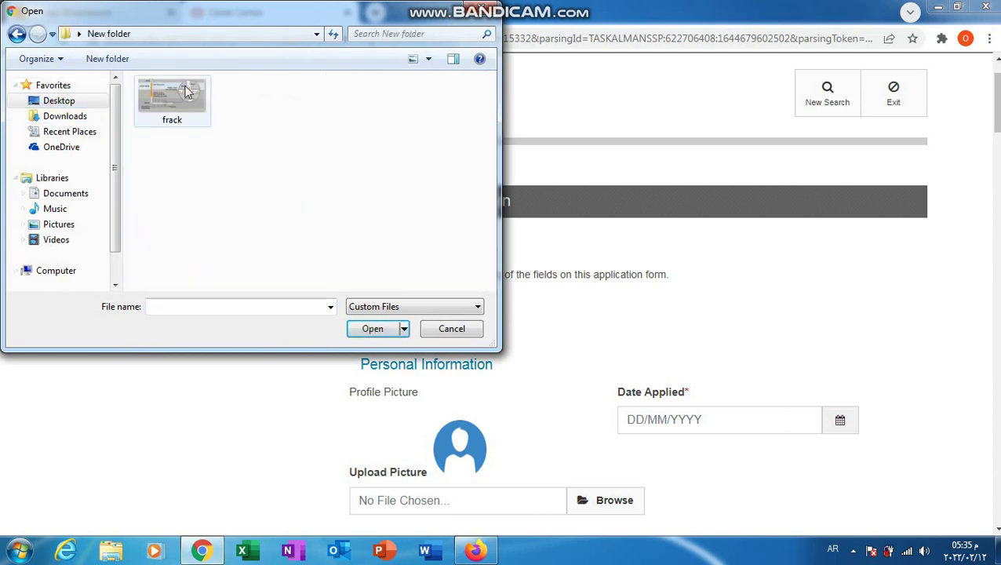
{"action": "double_click", "coordinate": [185, 88]}
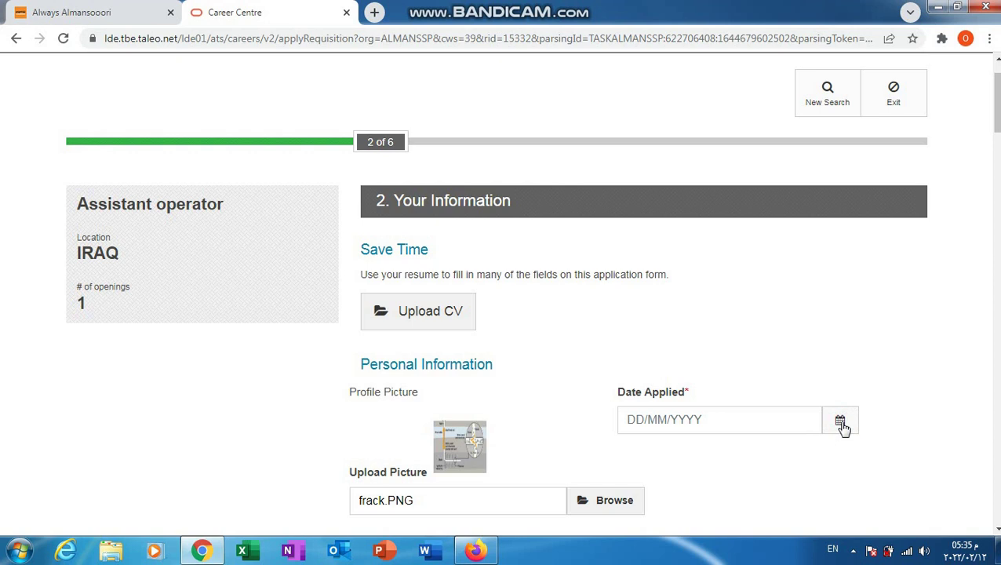
{"action": "left_click", "coordinate": [840, 423]}
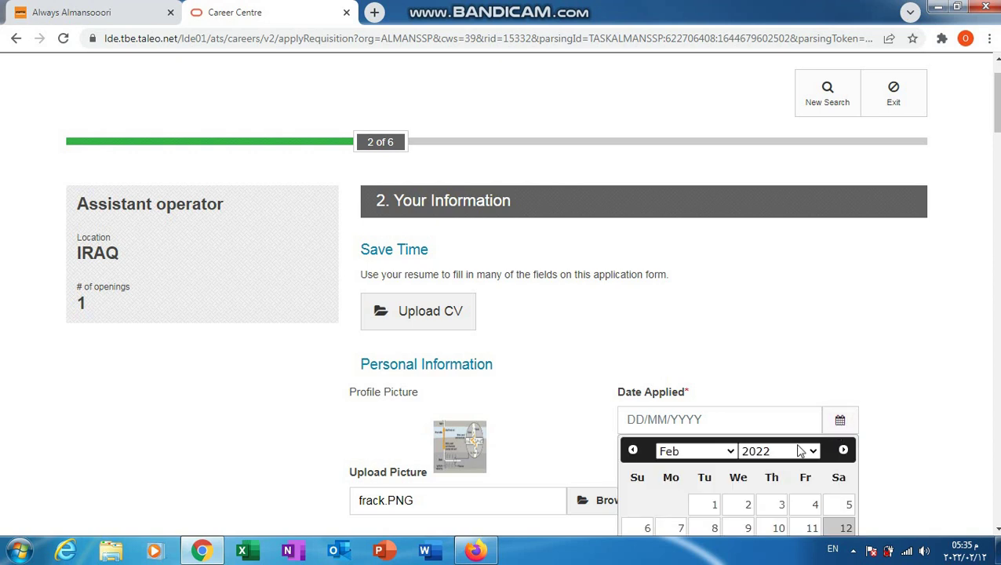
{"action": "left_click", "coordinate": [845, 528]}
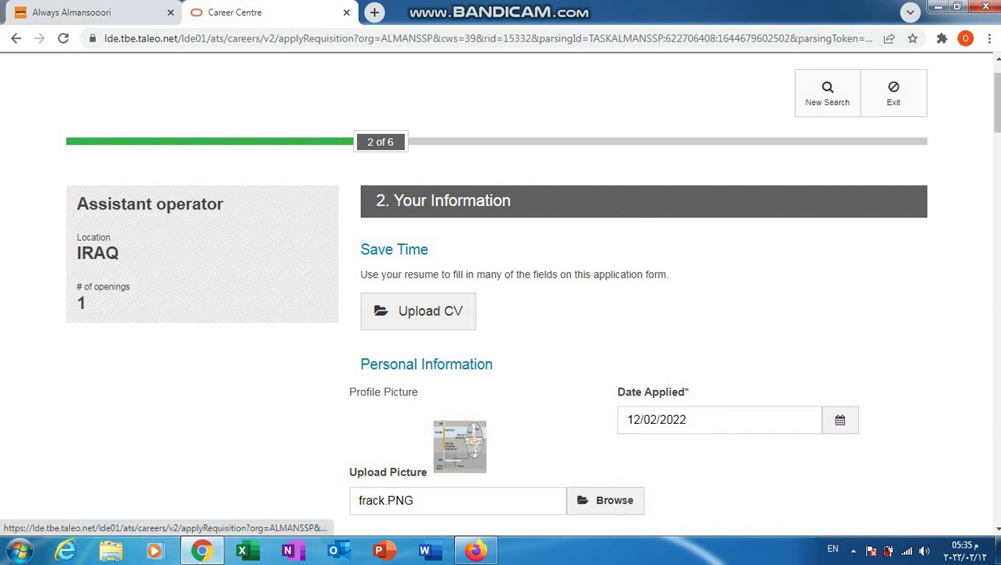
Step: Enter the applicant's first name and last name as shown on the passport
{"action": "scroll", "coordinate": [996, 533], "scroll_direction": "down", "scroll_amount": 6}
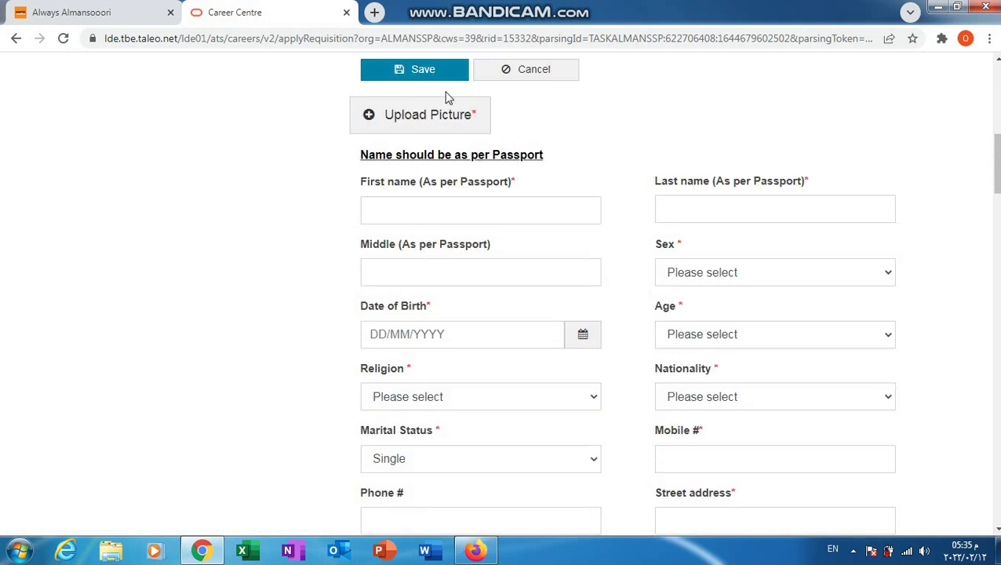
{"action": "scroll", "coordinate": [415, 78], "scroll_direction": "down", "scroll_amount": 2}
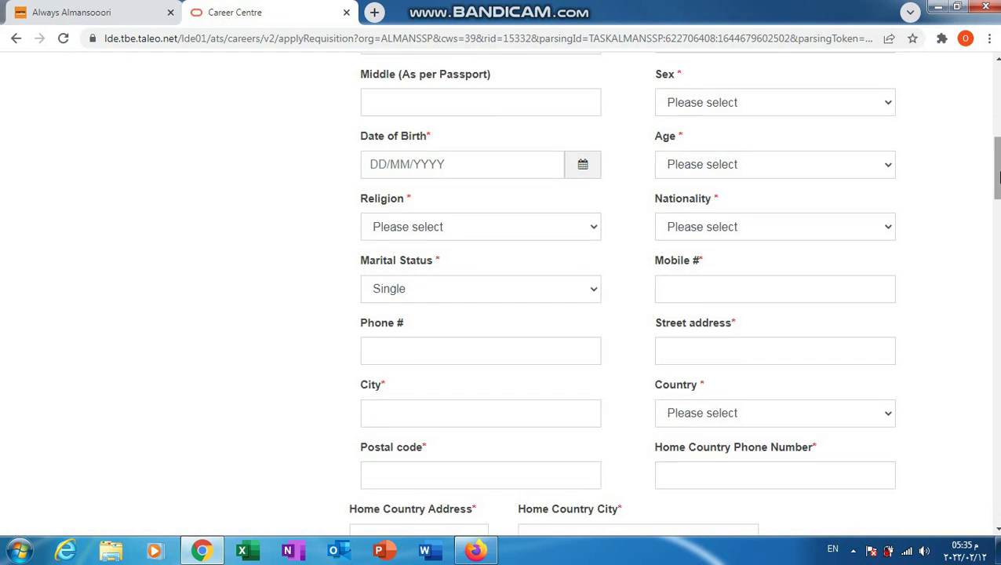
{"action": "scroll", "coordinate": [995, 168], "scroll_direction": "up", "scroll_amount": 3}
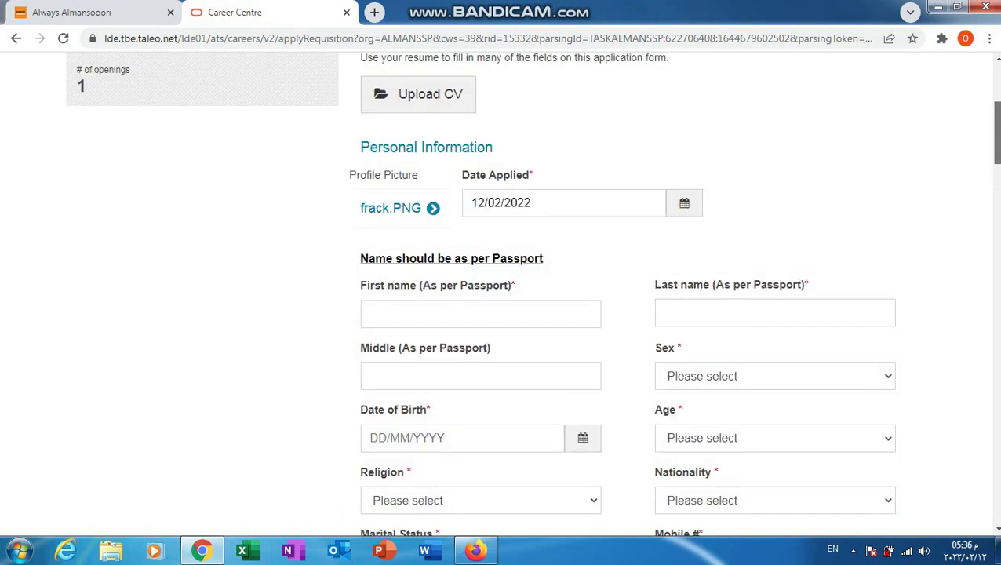
{"action": "scroll", "coordinate": [886, 147], "scroll_direction": "down", "scroll_amount": 1}
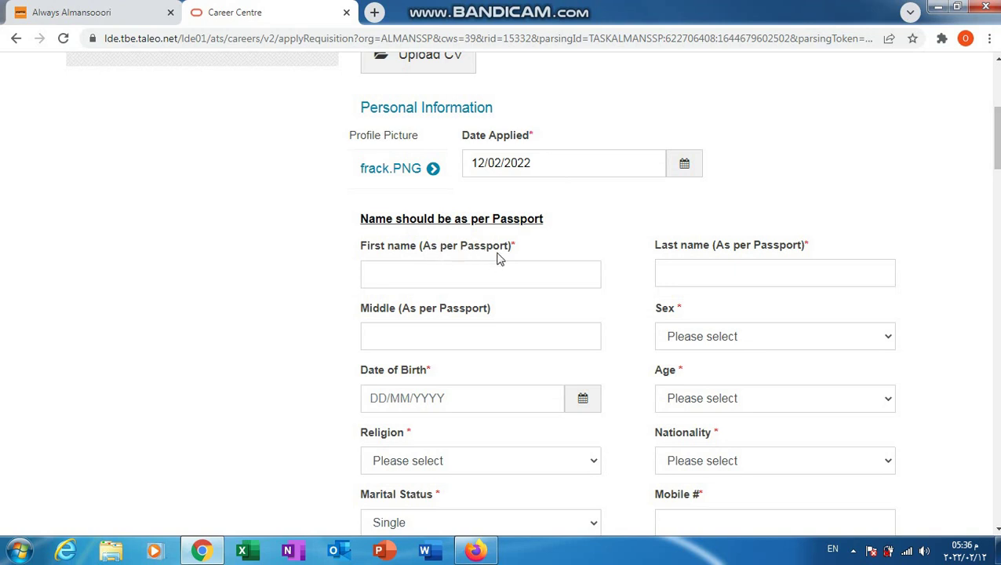
{"action": "left_click", "coordinate": [424, 271]}
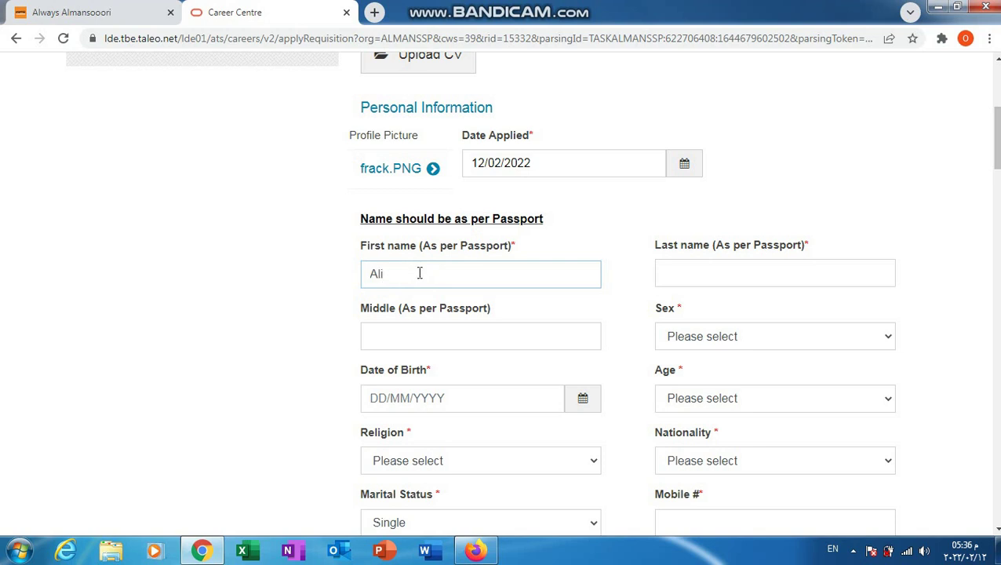
{"action": "left_click", "coordinate": [706, 263]}
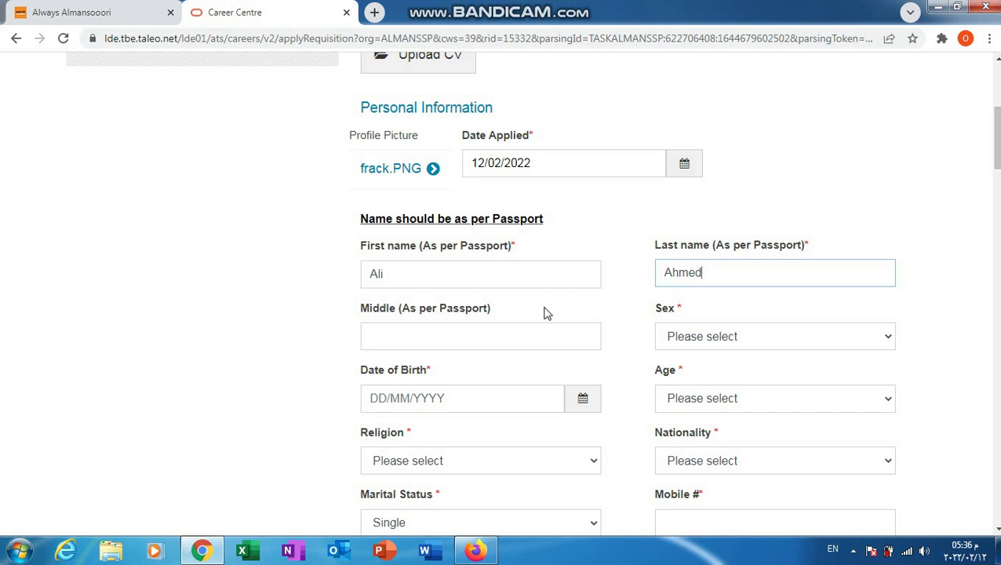
{"action": "left_click", "coordinate": [433, 335]}
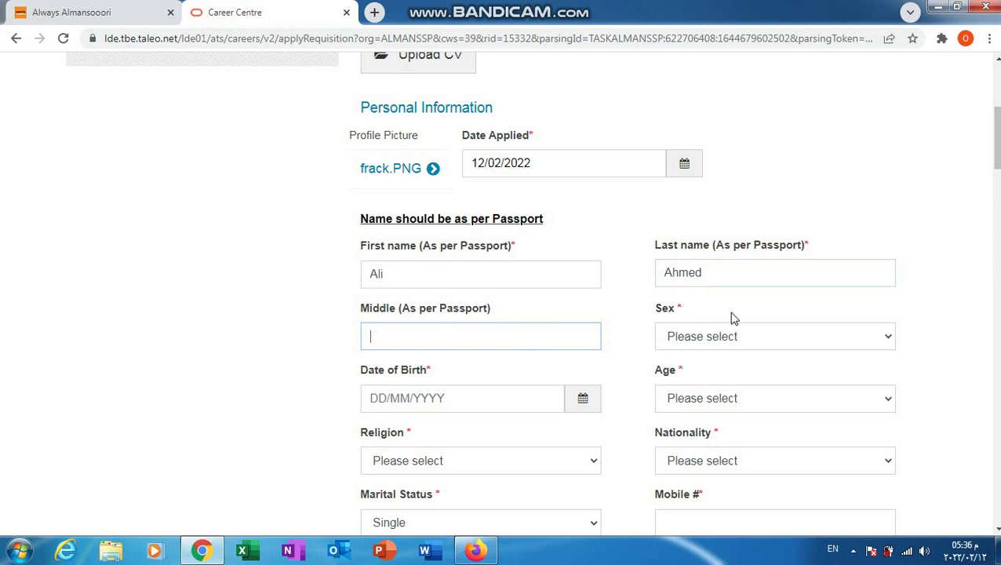
{"action": "left_click", "coordinate": [880, 336]}
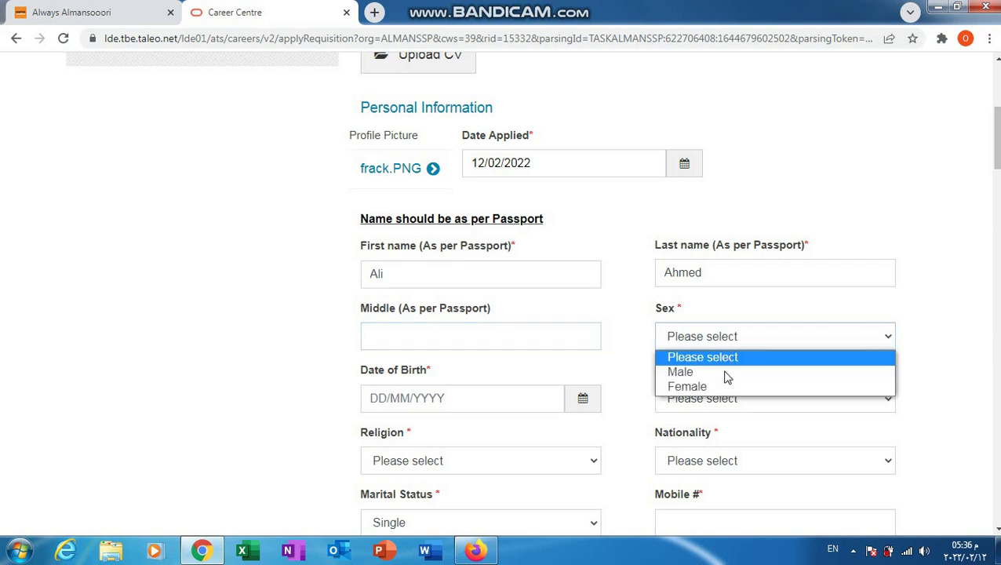
{"action": "left_click", "coordinate": [711, 371]}
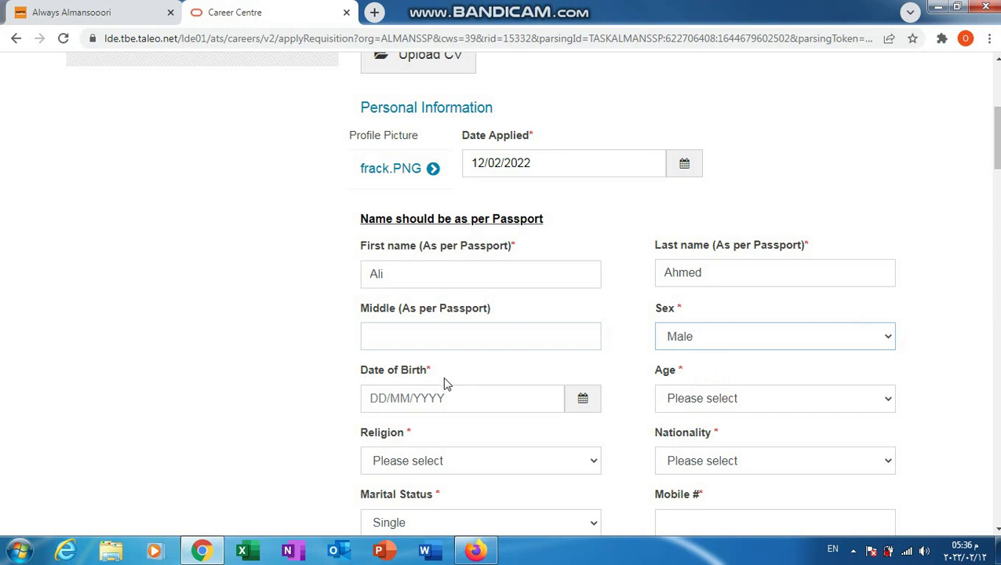
{"action": "left_click", "coordinate": [582, 401]}
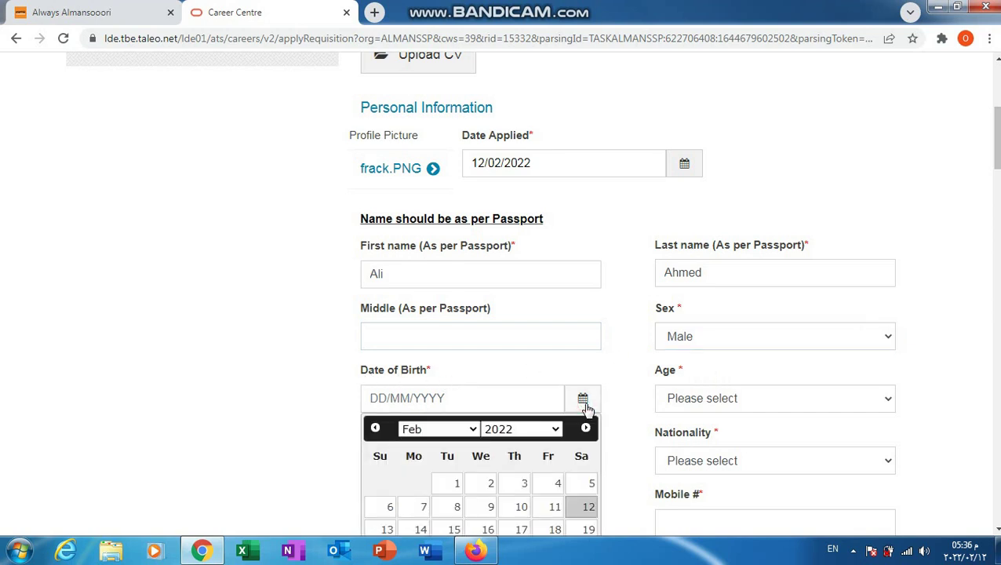
{"action": "left_click", "coordinate": [555, 429]}
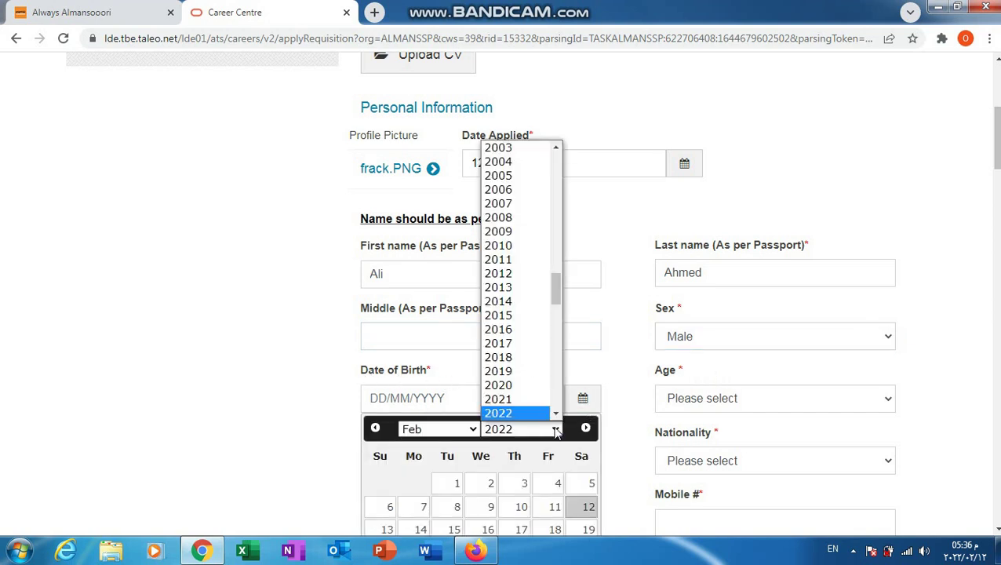
{"action": "left_click", "coordinate": [527, 161]}
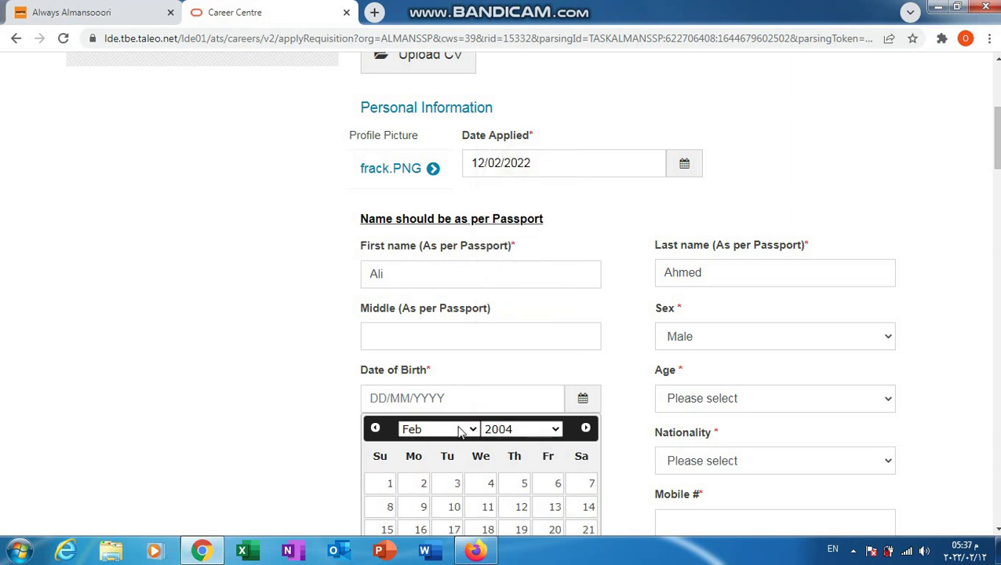
{"action": "left_click", "coordinate": [551, 492]}
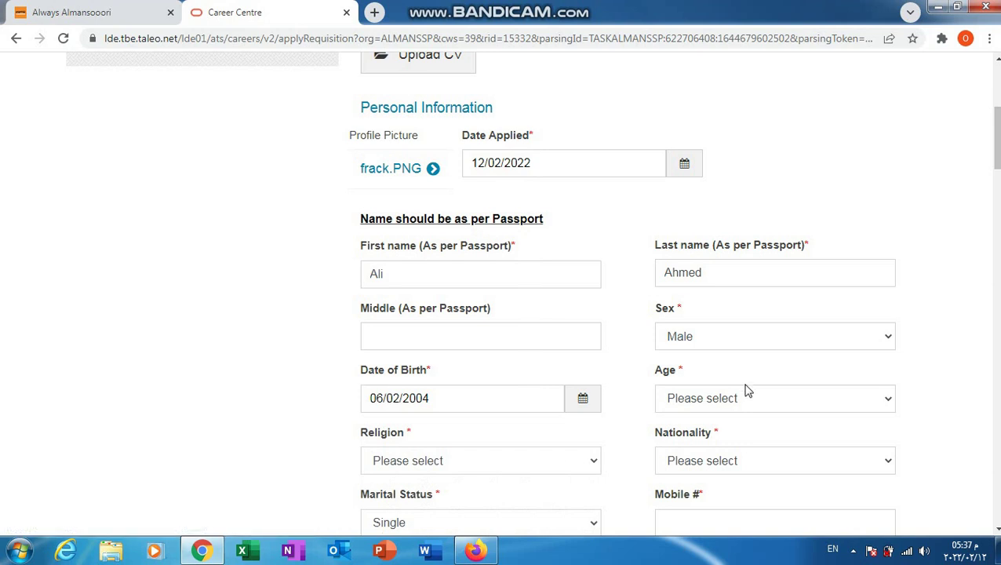
{"action": "left_click", "coordinate": [878, 400]}
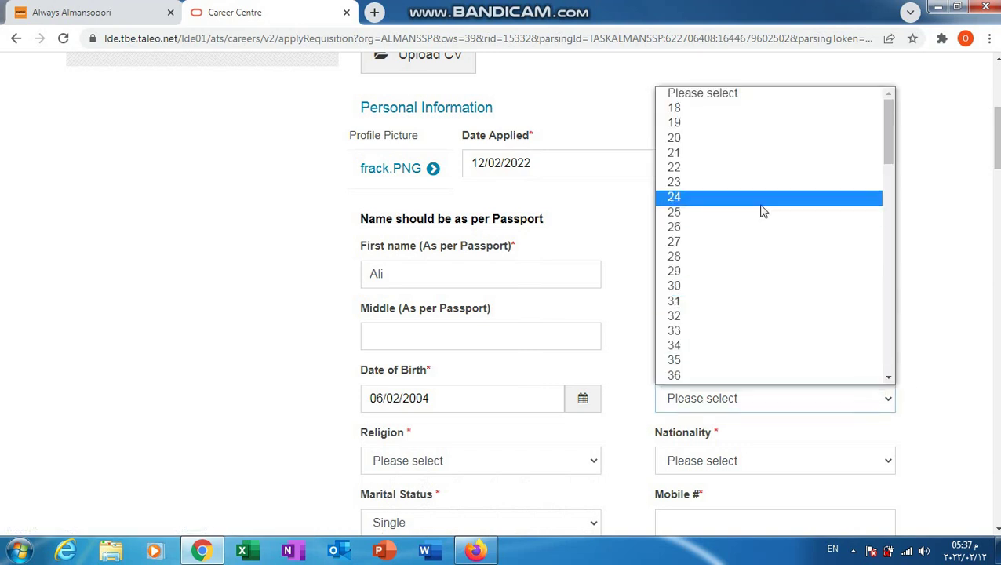
Step: Set Age to 20 and Religion to Muslim
{"action": "left_click", "coordinate": [733, 146]}
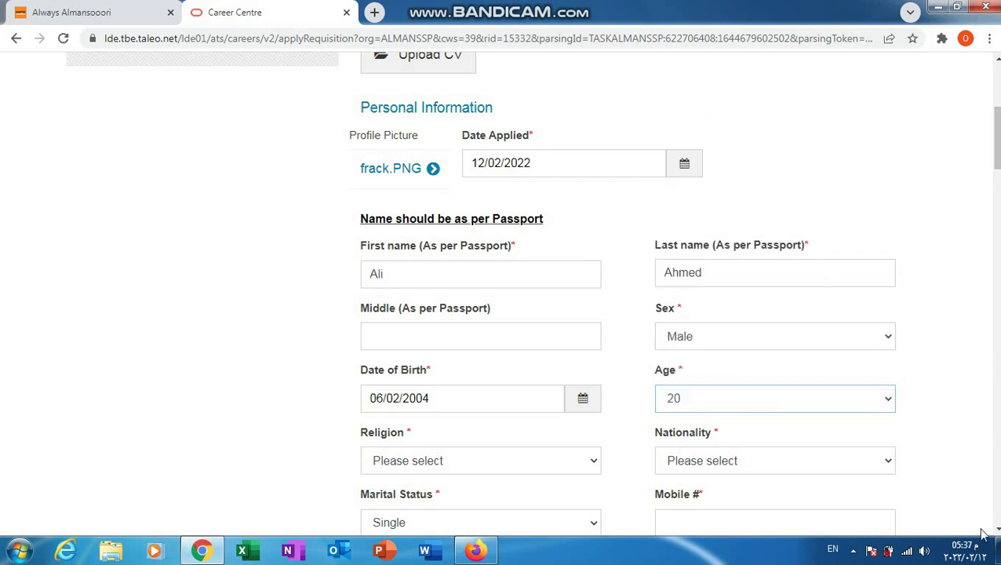
{"action": "scroll", "coordinate": [994, 530], "scroll_direction": "down", "scroll_amount": 3}
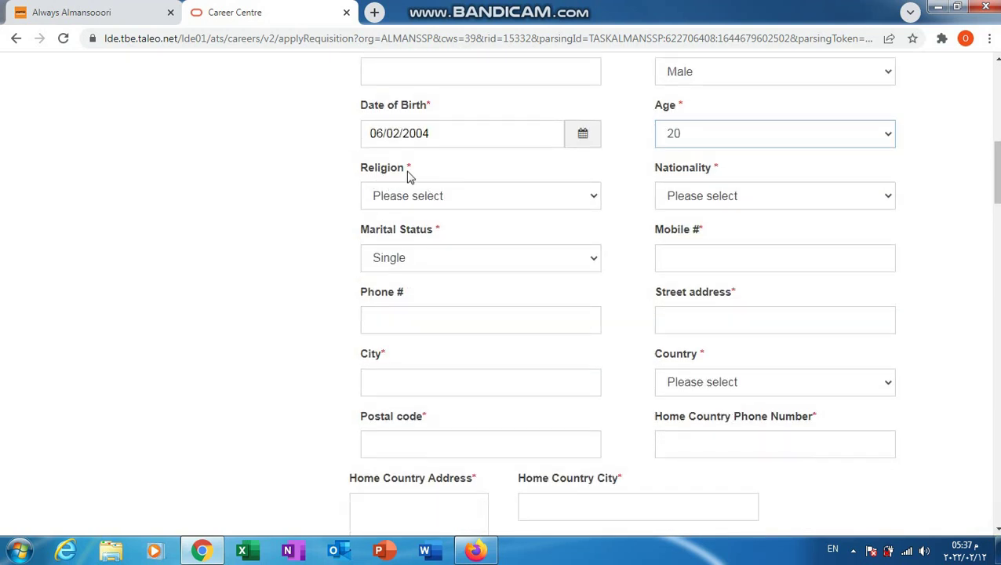
{"action": "left_click", "coordinate": [593, 197]}
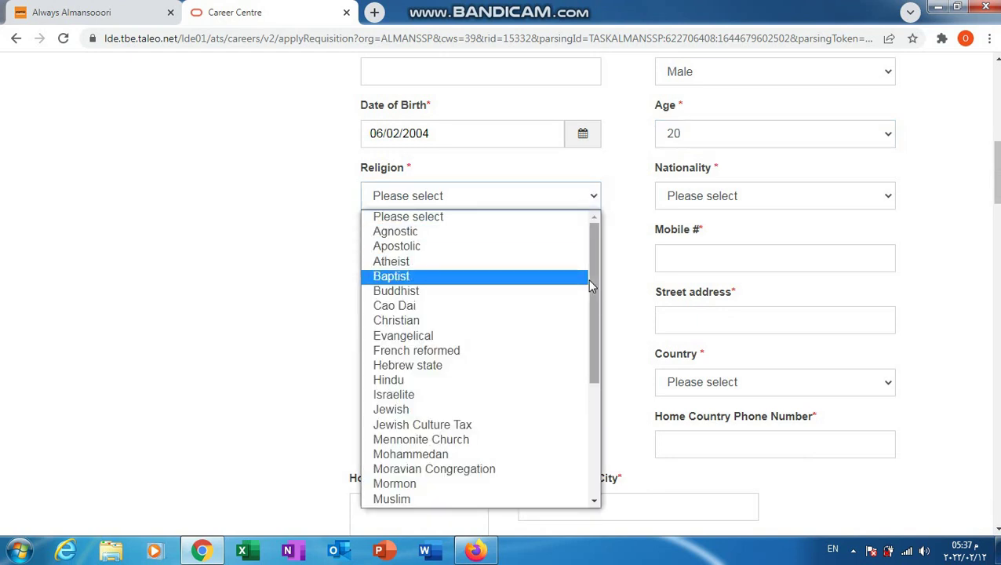
{"action": "left_click", "coordinate": [418, 500]}
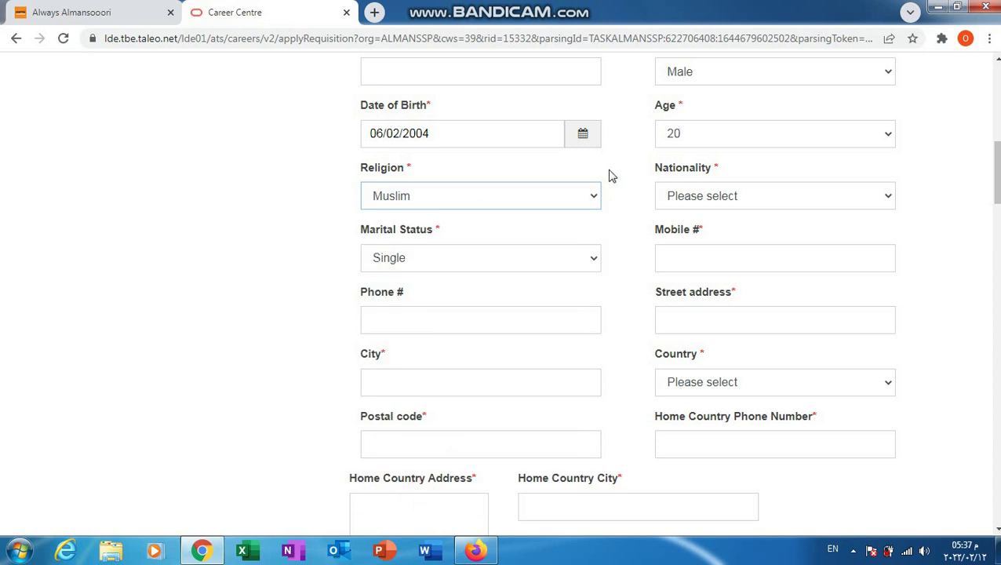
{"action": "left_click", "coordinate": [591, 198]}
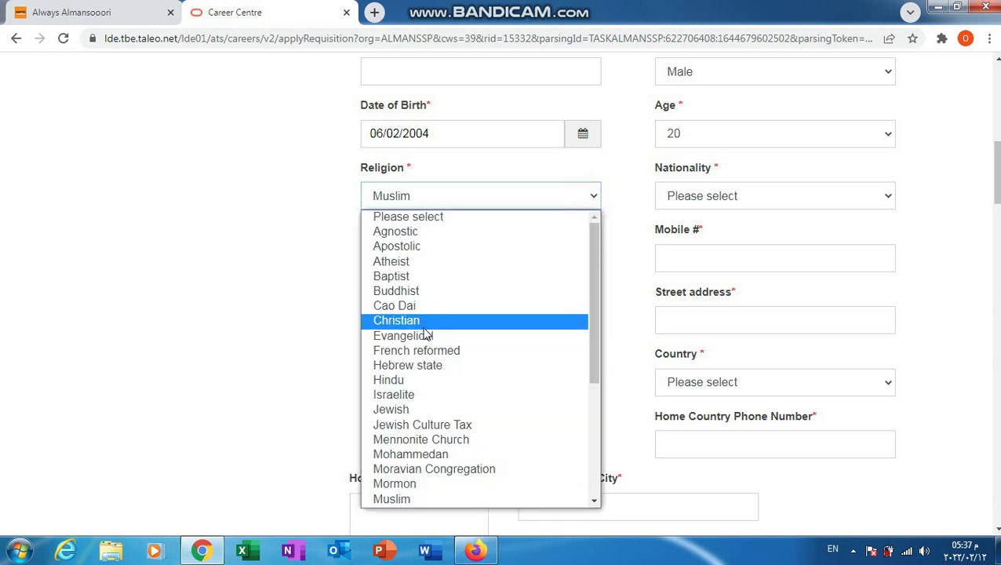
{"action": "left_click", "coordinate": [417, 495]}
Step: Set Nationality to Egyptian and keep Marital Status as Single
{"action": "left_click", "coordinate": [755, 198]}
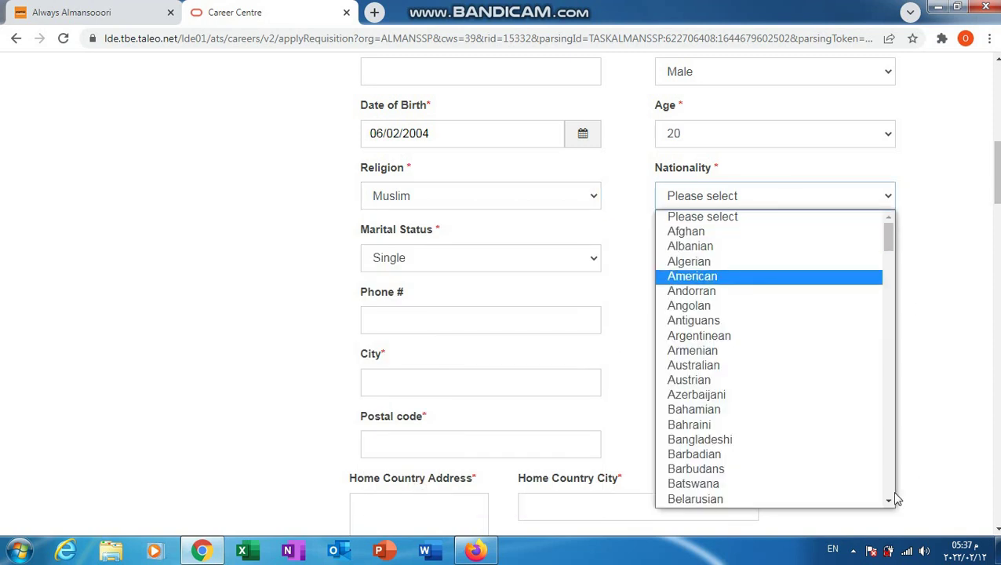
{"action": "left_click_drag", "start_coordinate": [890, 501], "coordinate": [890, 503]}
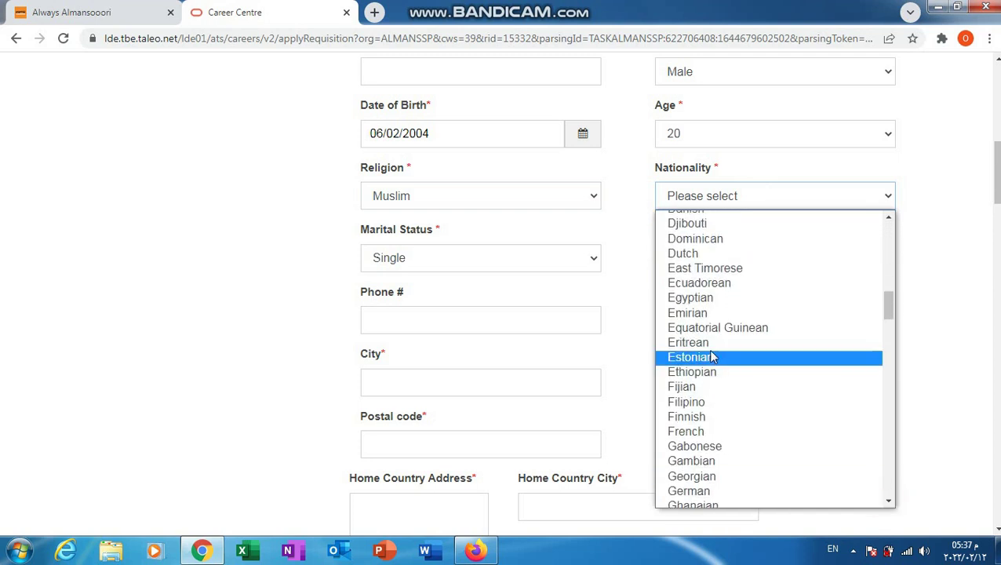
{"action": "left_click", "coordinate": [703, 305]}
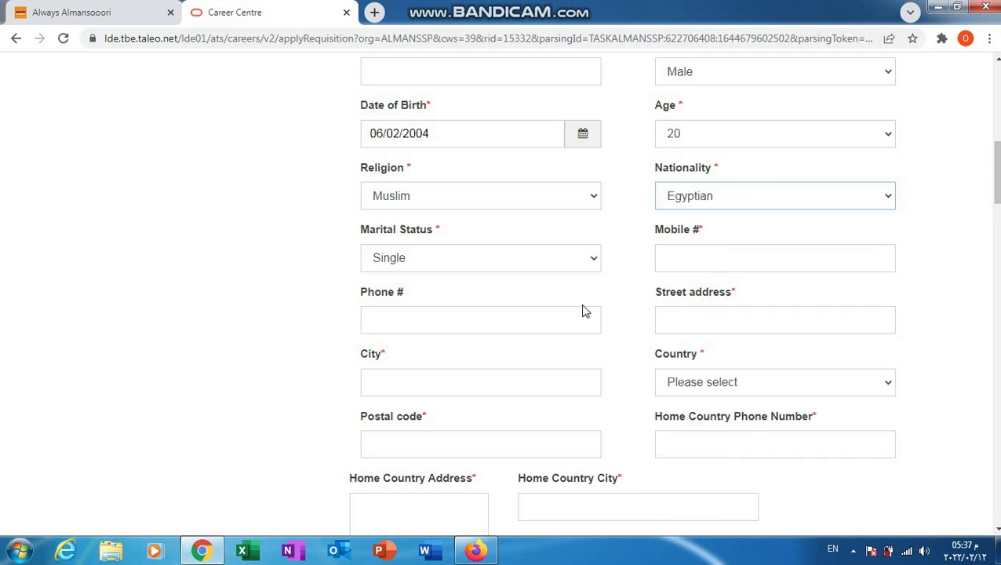
{"action": "left_click", "coordinate": [474, 258]}
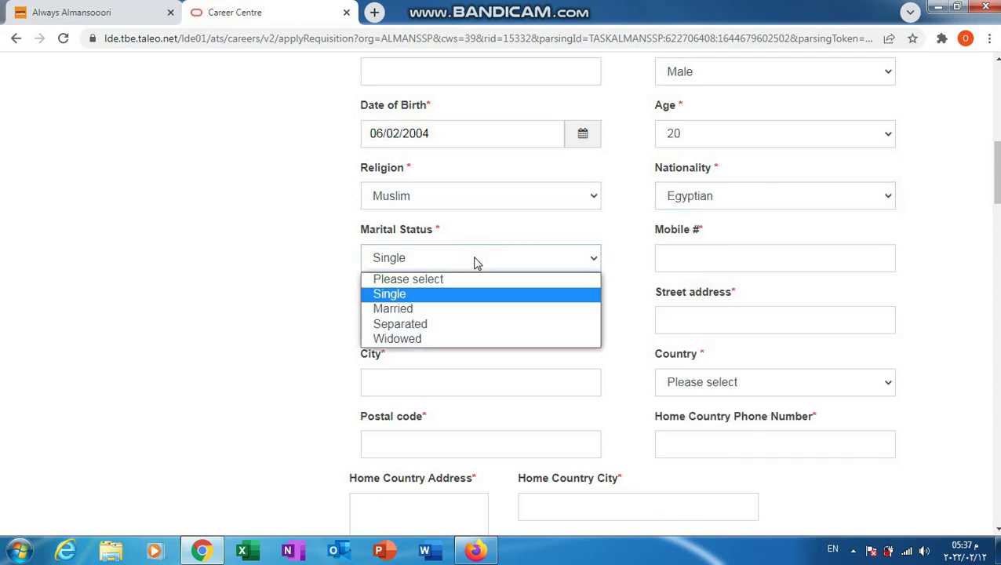
{"action": "left_click", "coordinate": [444, 299]}
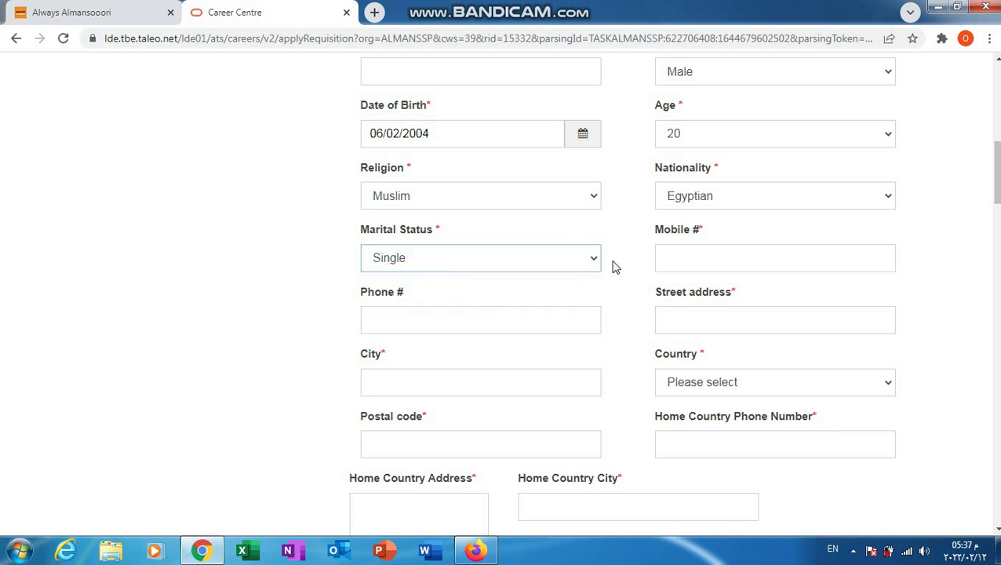
Step: Enter the applicant's mobile number, street address and the city Cairo
{"action": "left_click", "coordinate": [702, 255]}
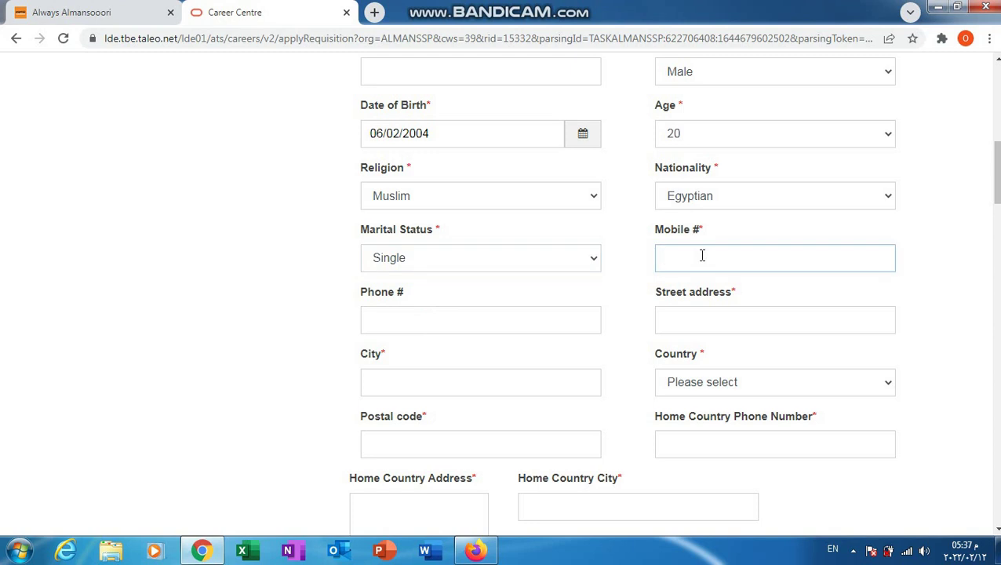
{"action": "left_click", "coordinate": [550, 314]}
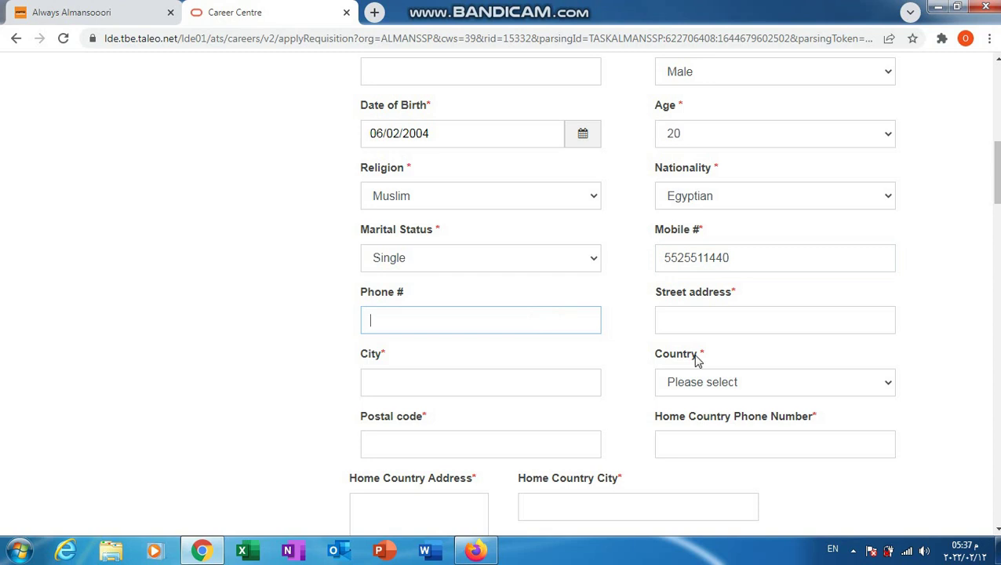
{"action": "left_click", "coordinate": [730, 319]}
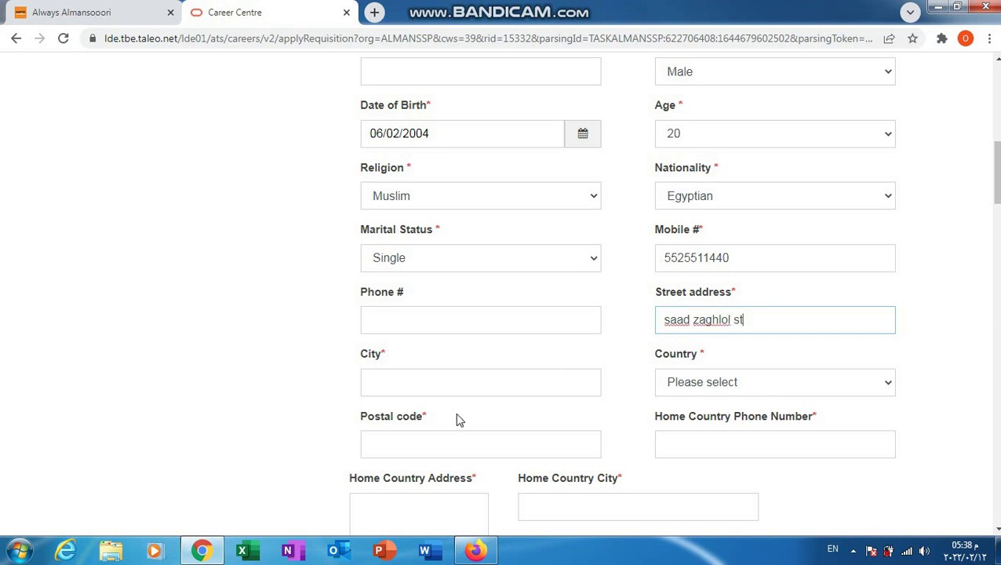
{"action": "left_click", "coordinate": [465, 393]}
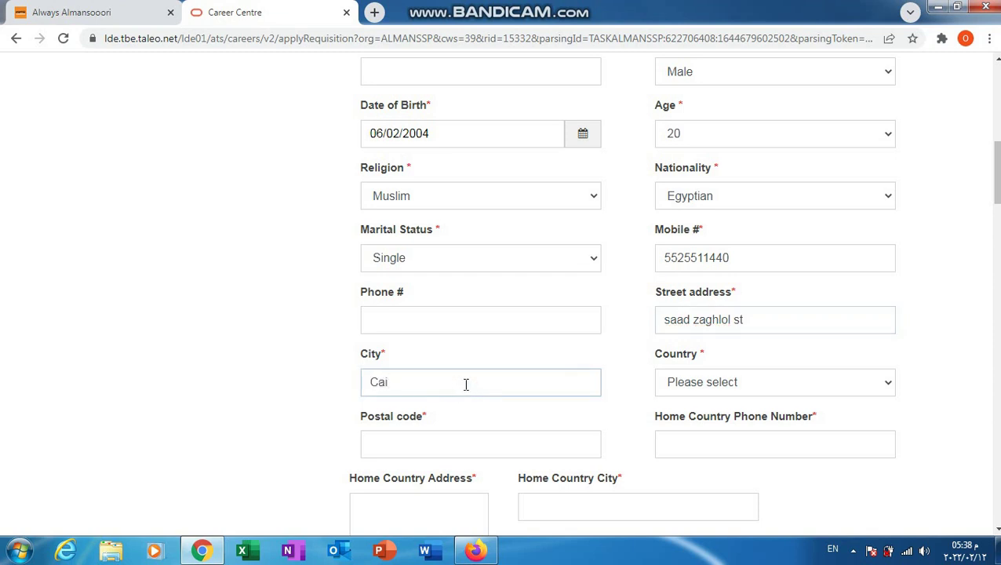
Step: Set Country to Egypt
{"action": "left_click", "coordinate": [758, 380]}
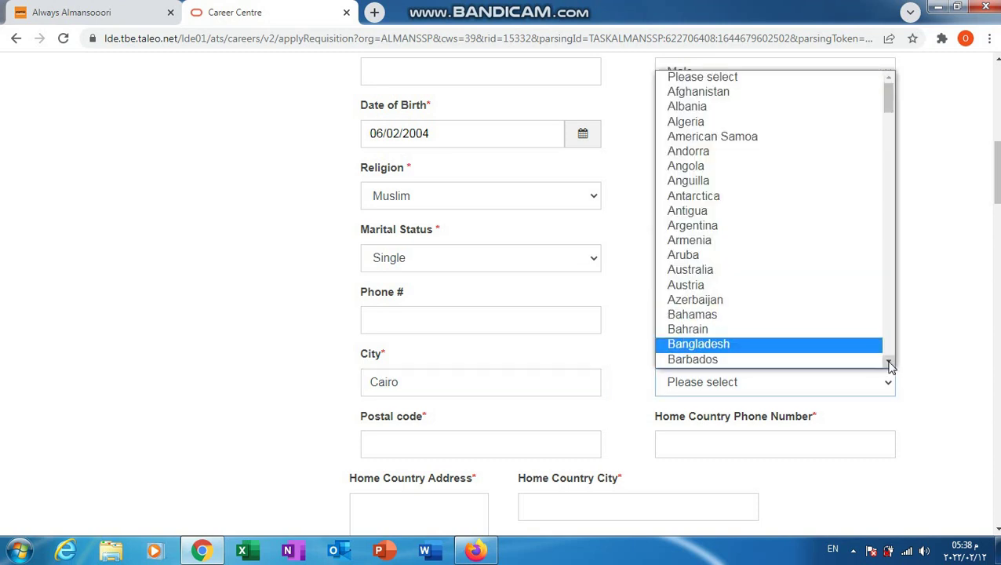
{"action": "left_click", "coordinate": [888, 362]}
{"action": "left_click_drag", "start_coordinate": [889, 363], "coordinate": [889, 366]}
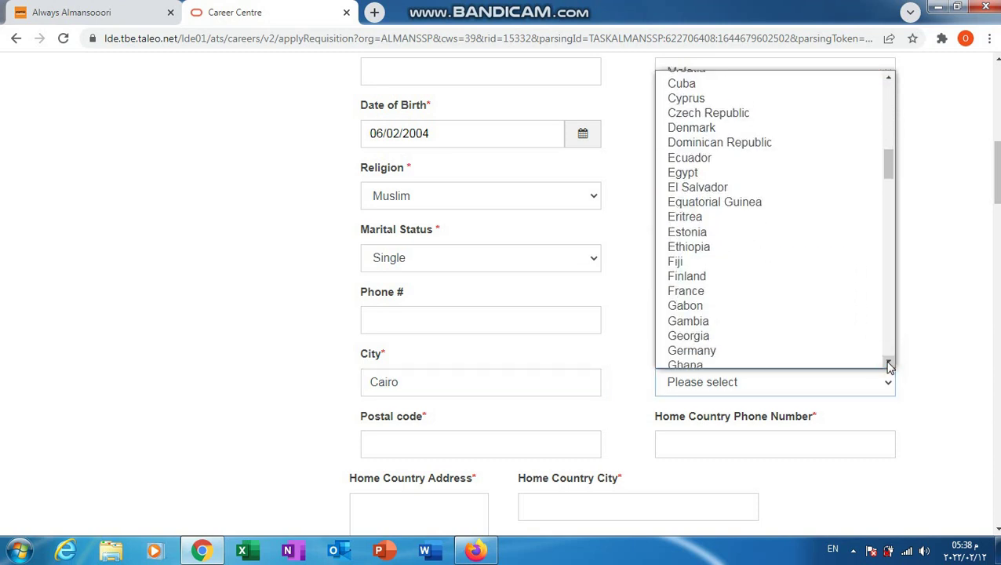
{"action": "left_click", "coordinate": [692, 172]}
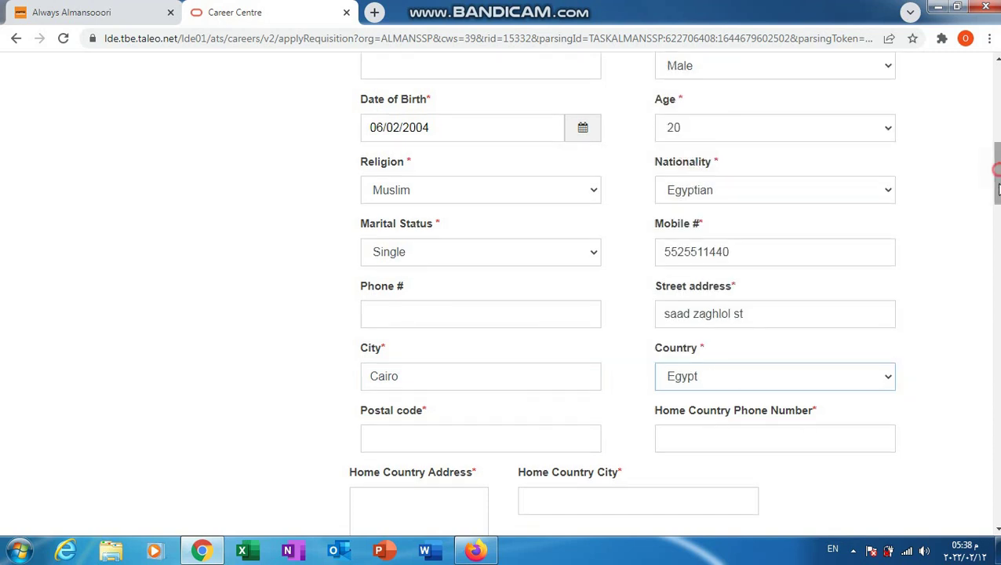
Step: Enter the postal code and the home country phone number
{"action": "scroll", "coordinate": [480, 311], "scroll_direction": "down", "scroll_amount": 2}
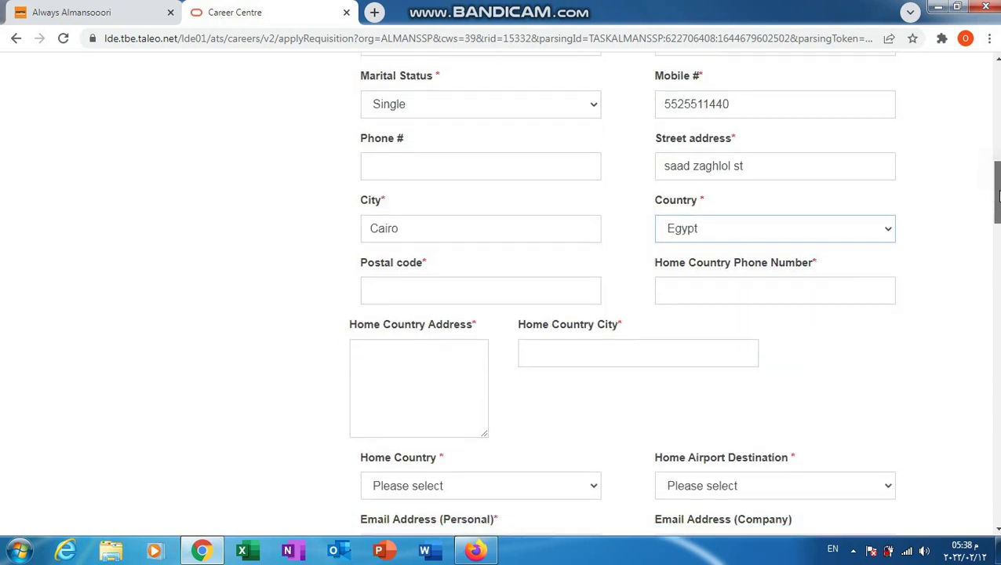
{"action": "left_click", "coordinate": [480, 292]}
{"action": "type", "text": "55245"}
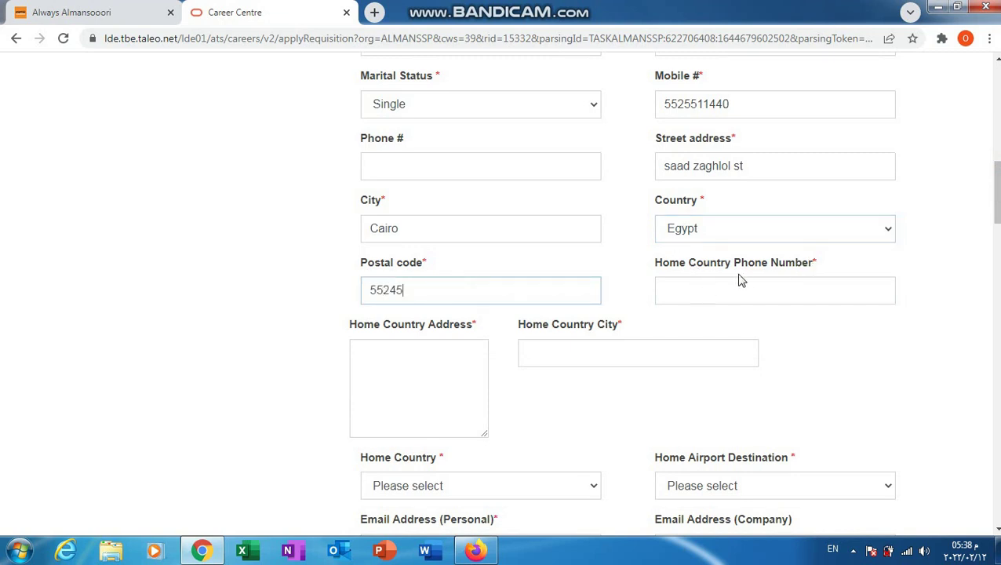
{"action": "left_click", "coordinate": [766, 288]}
{"action": "type", "text": "2"}
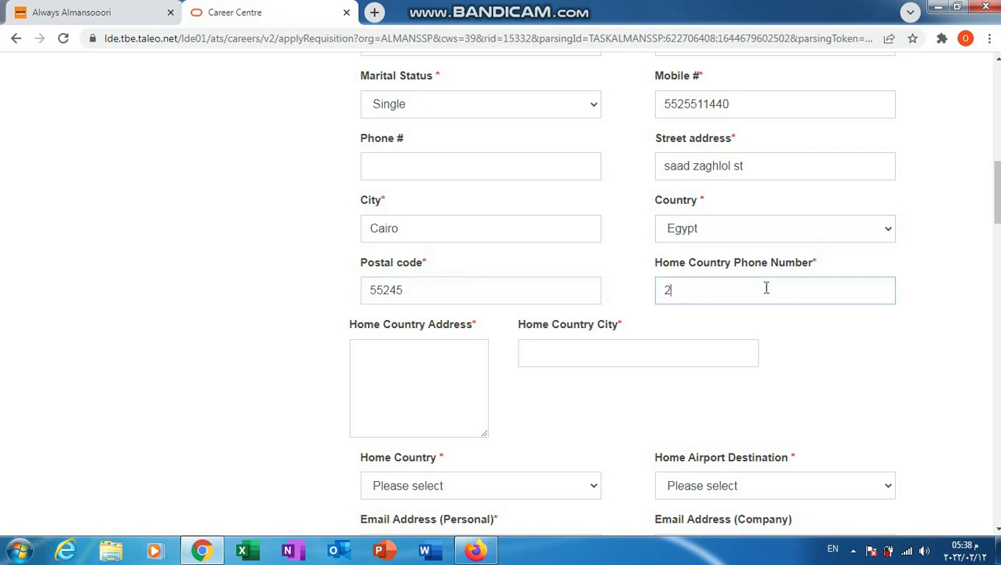
{"action": "type", "text": "555445"}
Step: Fill in the home country street address and home country city
{"action": "left_click", "coordinate": [440, 368]}
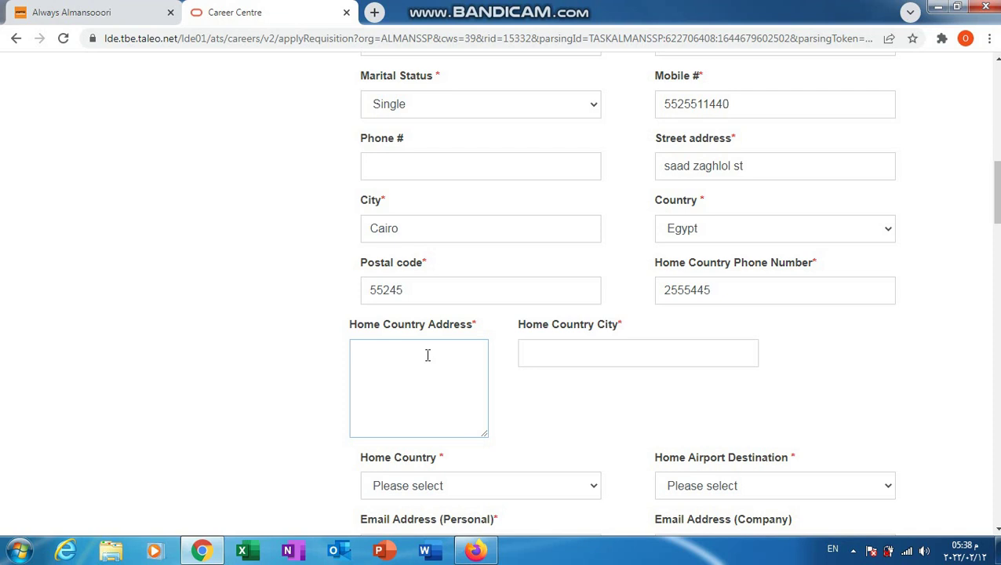
{"action": "type", "text": "nhncjas sm a"}
{"action": "left_click", "coordinate": [567, 354]}
{"action": "left_click", "coordinate": [568, 355]}
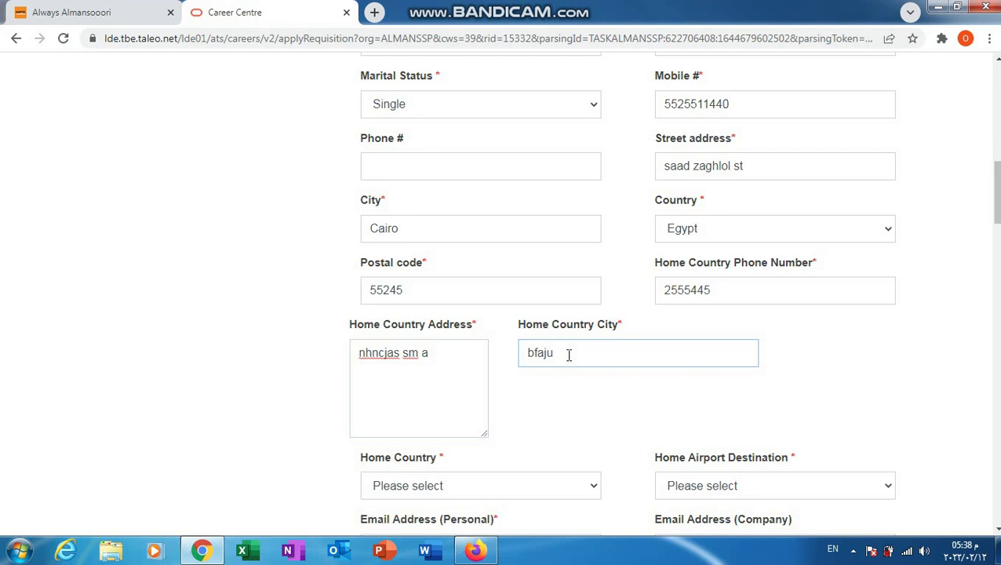
{"action": "left_click", "coordinate": [937, 478]}
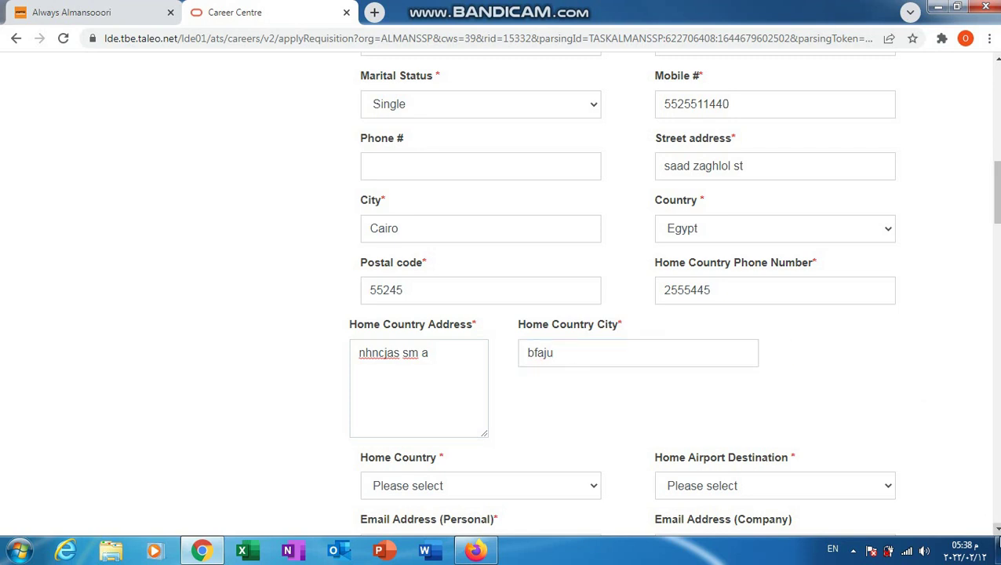
{"action": "scroll", "coordinate": [963, 474], "scroll_direction": "down", "scroll_amount": 1}
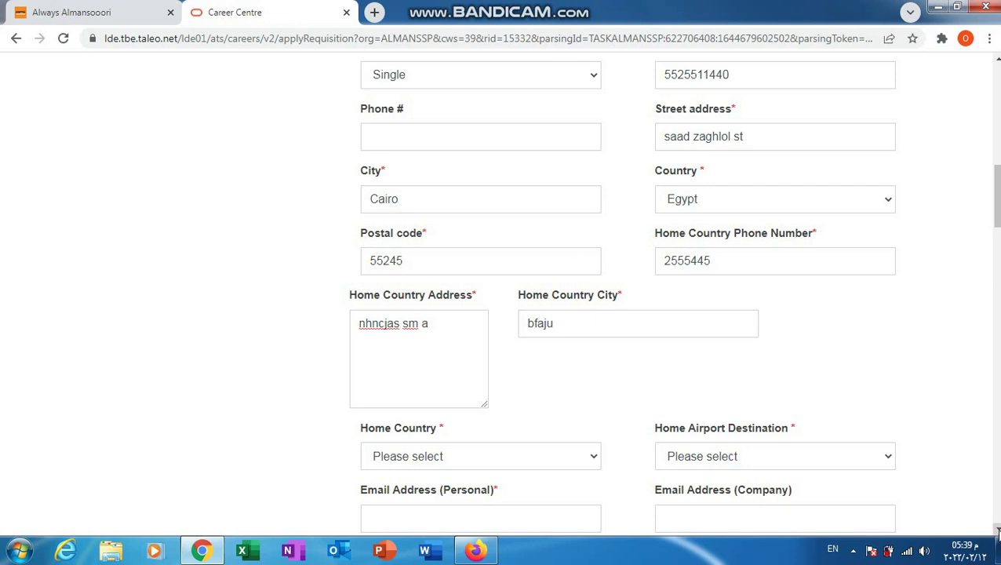
{"action": "left_click", "coordinate": [996, 530]}
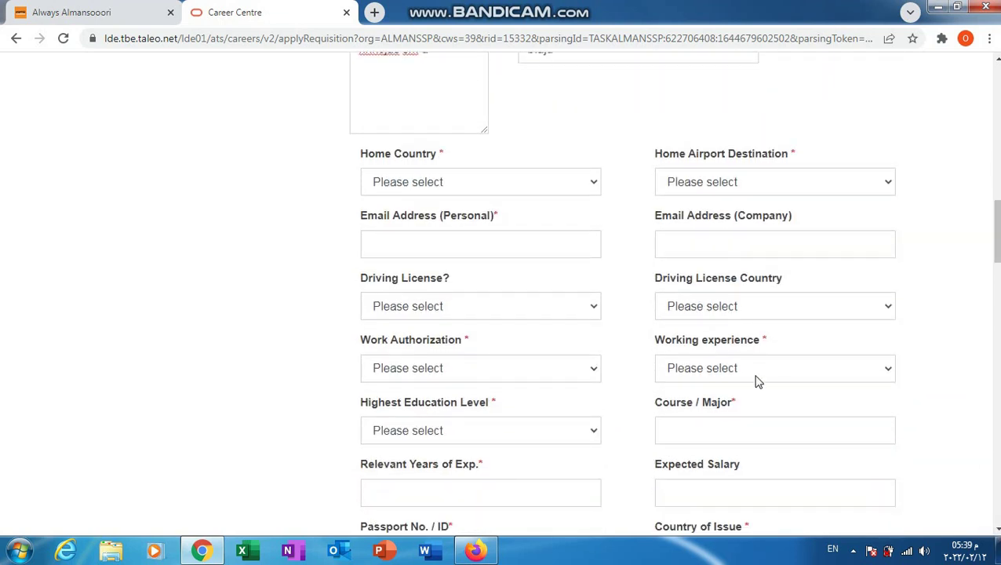
Step: Set Home Country to Egypt and Home Airport Destination to Assiut, Egypt
{"action": "left_click", "coordinate": [578, 180]}
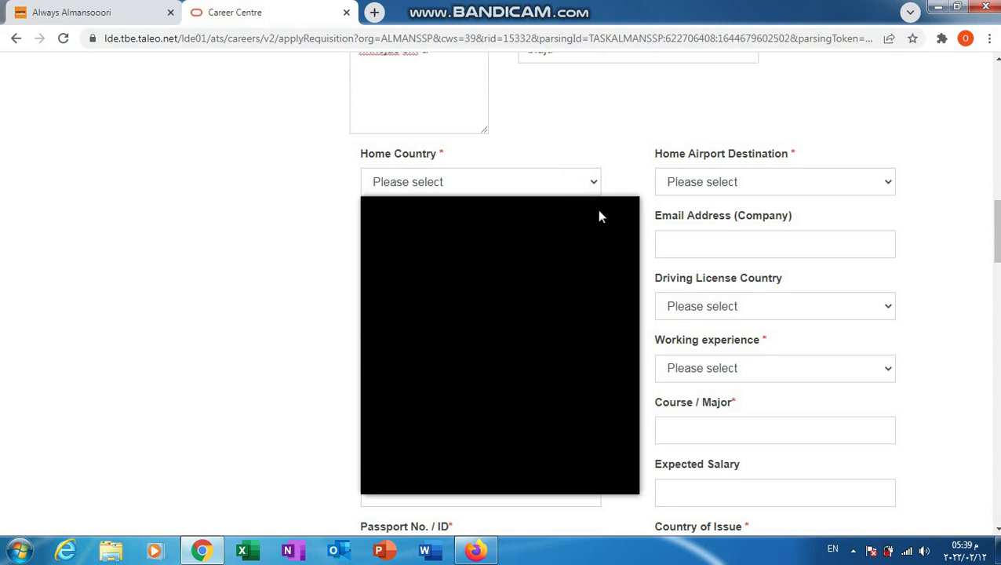
{"action": "left_click", "coordinate": [632, 489]}
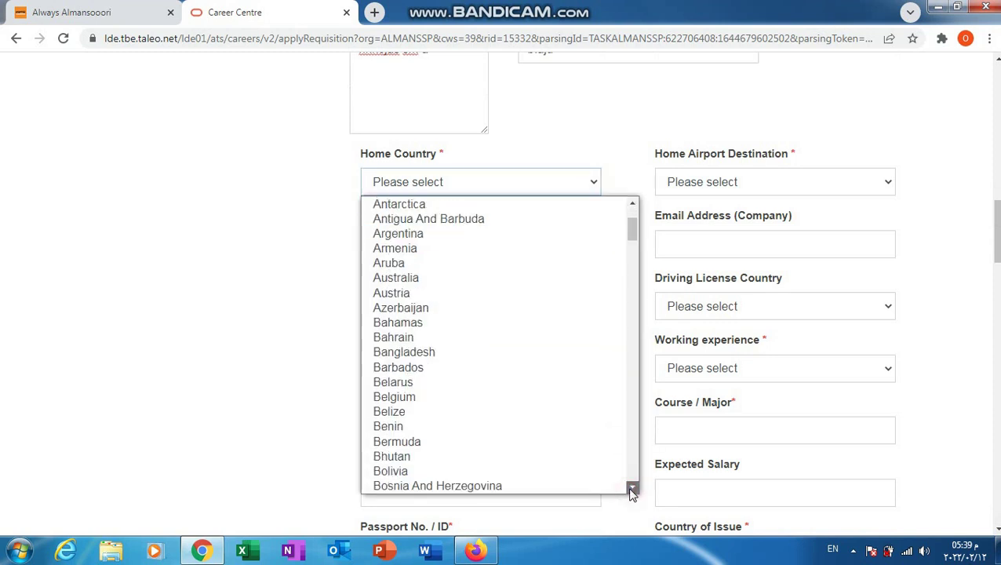
{"action": "left_click_drag", "start_coordinate": [632, 492], "coordinate": [632, 492]}
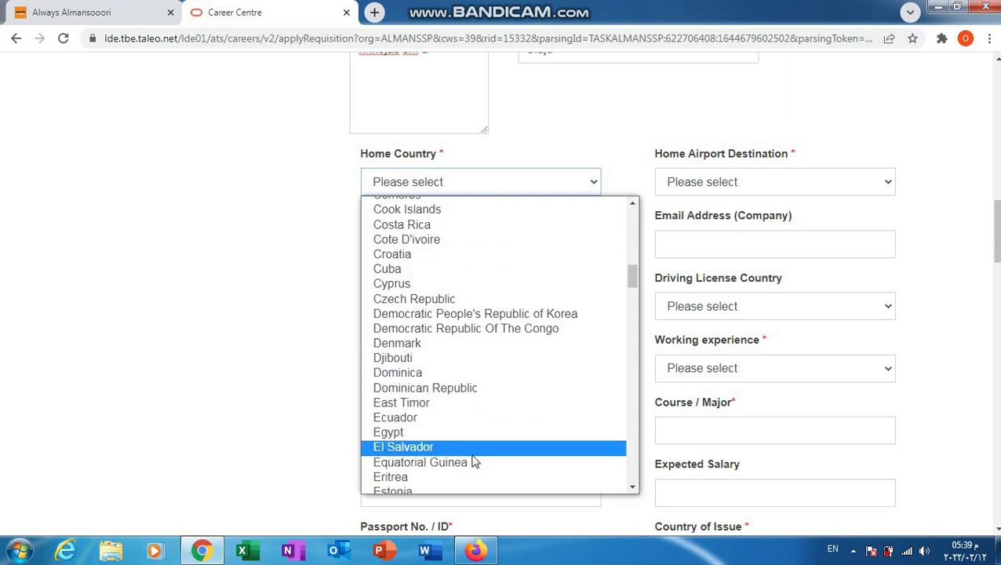
{"action": "left_click", "coordinate": [461, 433]}
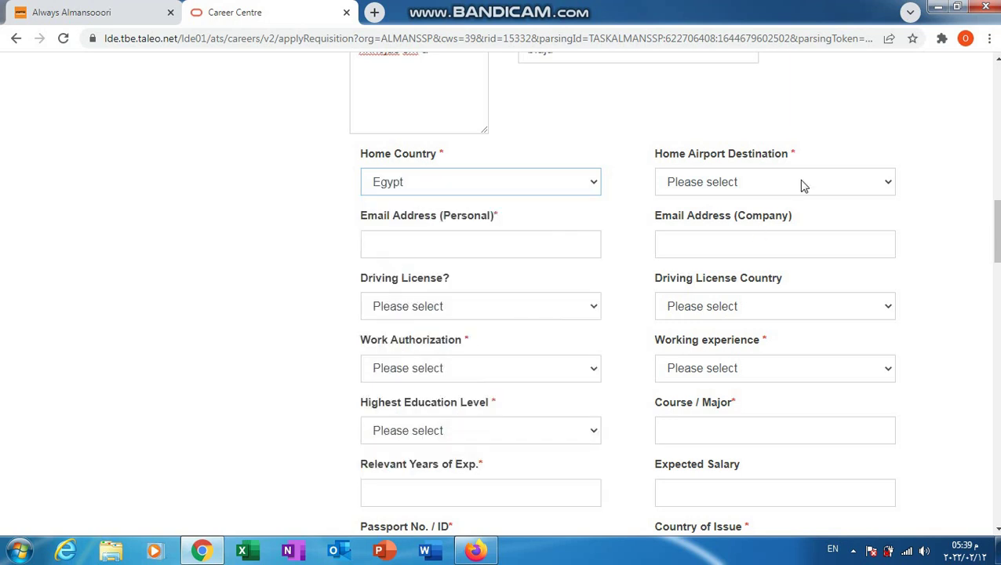
{"action": "left_click", "coordinate": [829, 179]}
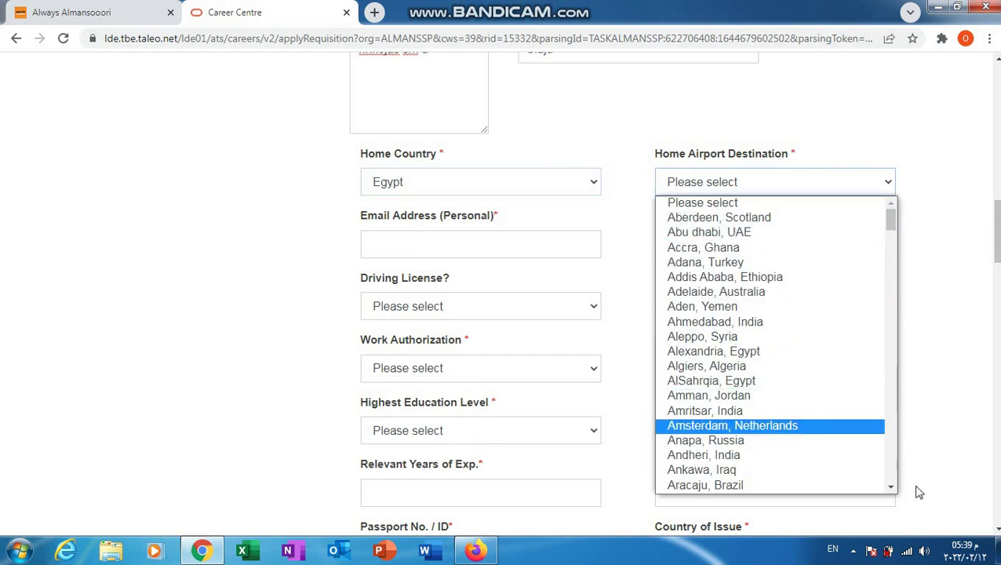
{"action": "left_click", "coordinate": [892, 491]}
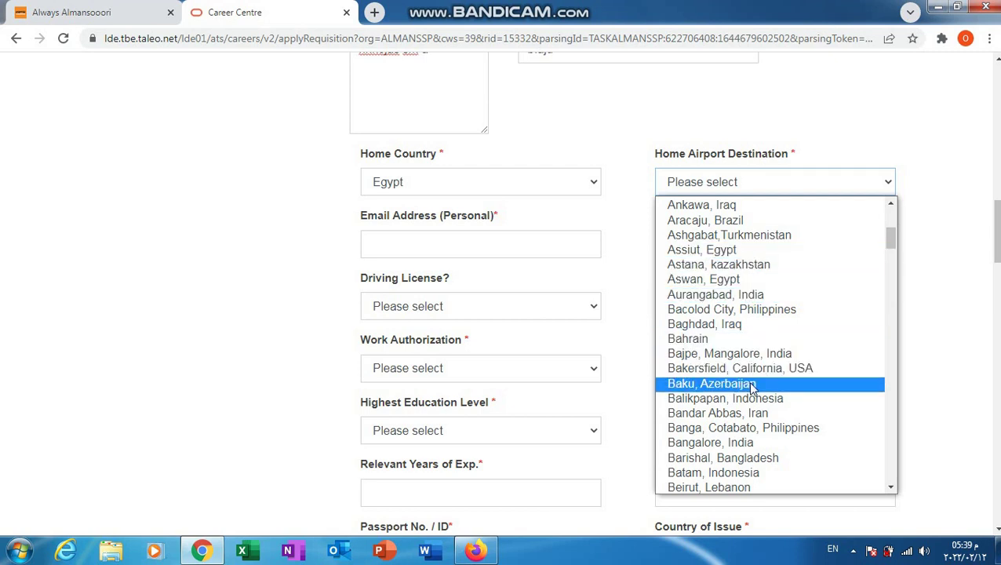
{"action": "left_click", "coordinate": [747, 250]}
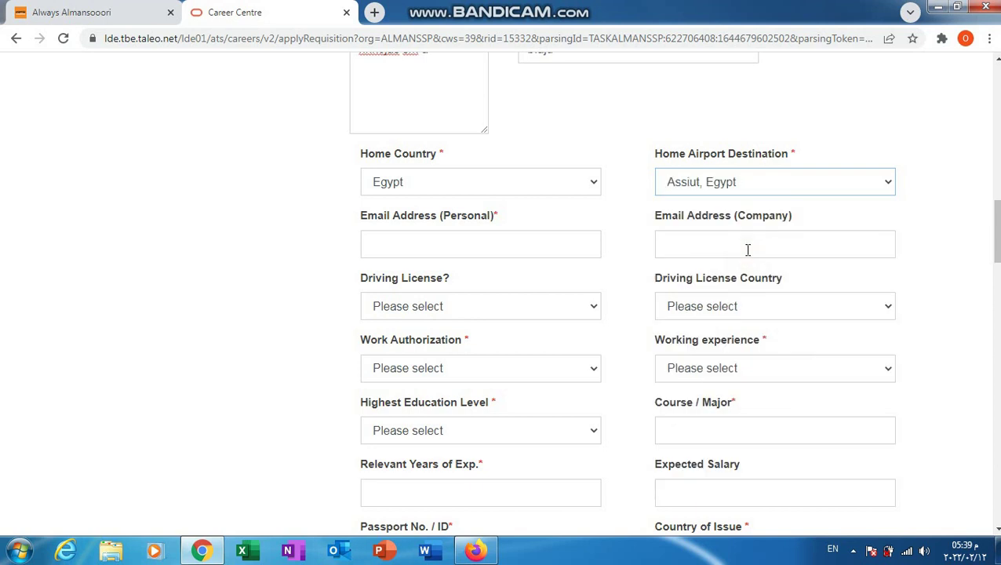
Step: Enter the personal email address and answer NO for Driving License
{"action": "left_click", "coordinate": [499, 246]}
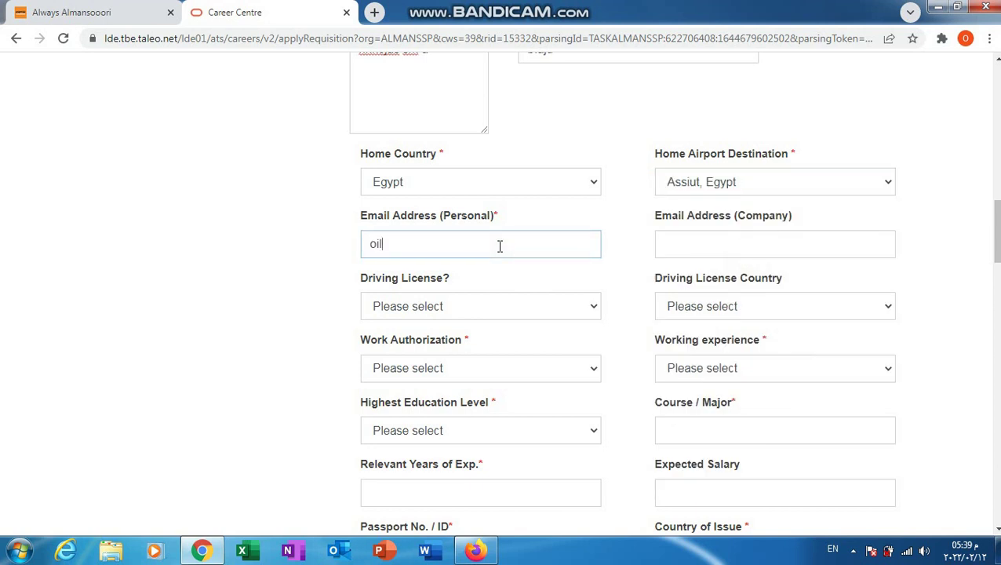
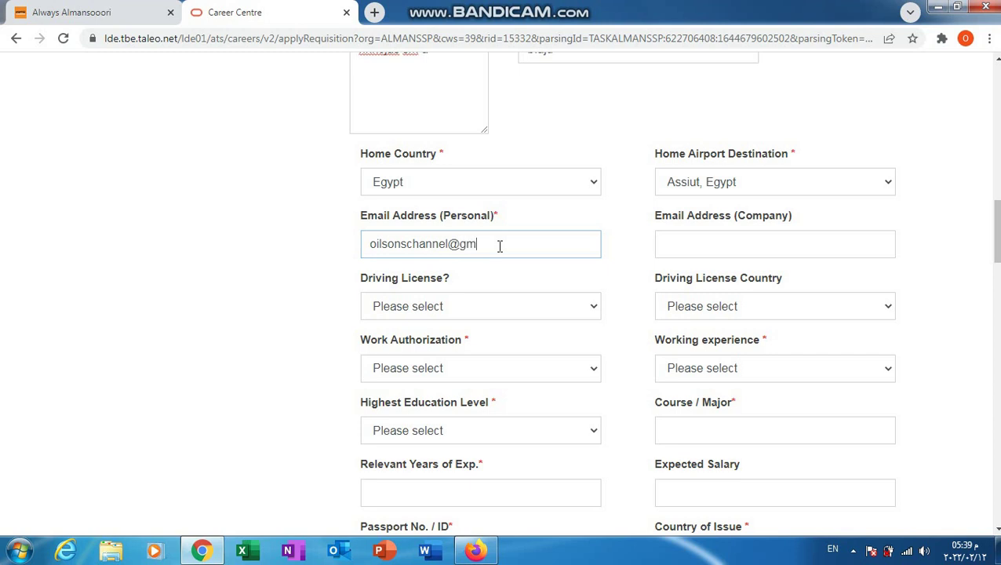
{"action": "left_click", "coordinate": [756, 245]}
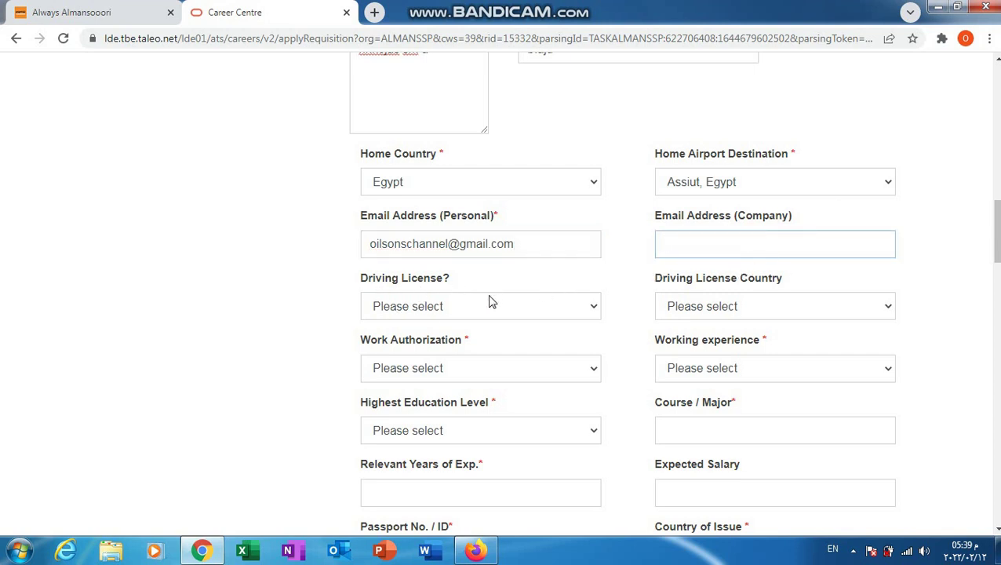
{"action": "left_click", "coordinate": [596, 307]}
{"action": "left_click", "coordinate": [466, 343]}
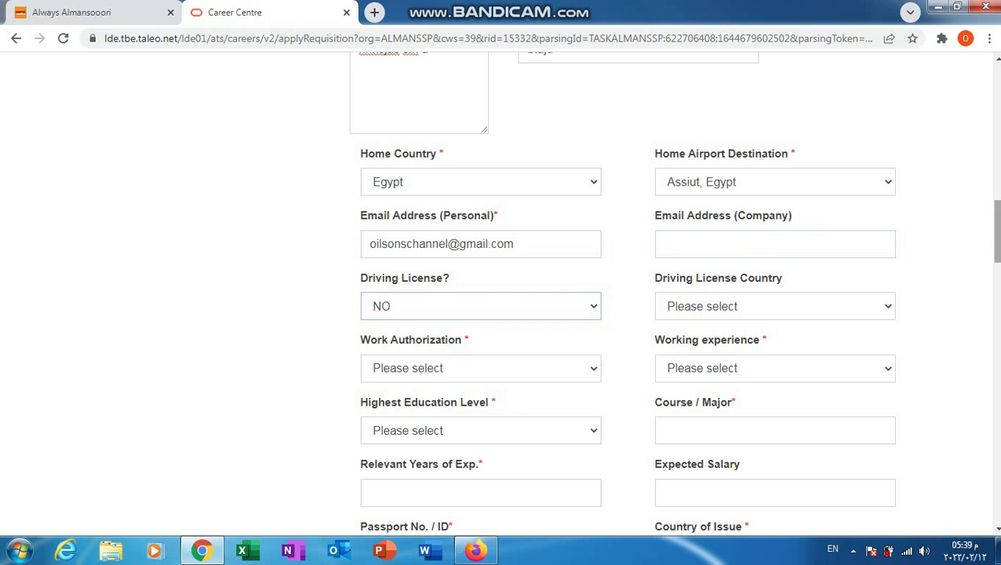
Step: Declare authorization to work for any employer and set working experience to > 2-3 years
{"action": "scroll", "coordinate": [985, 239], "scroll_direction": "down", "scroll_amount": 2}
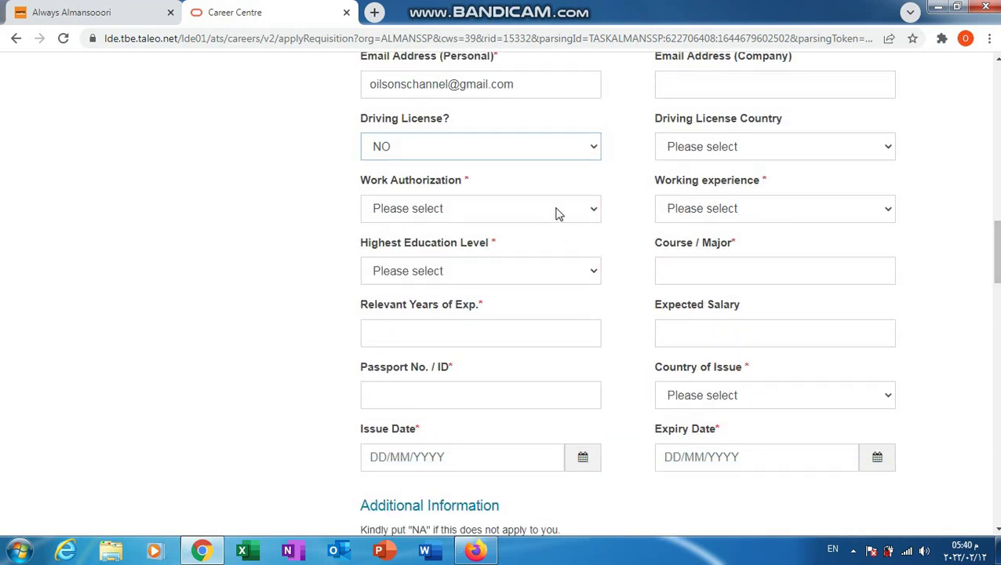
{"action": "left_click", "coordinate": [592, 210]}
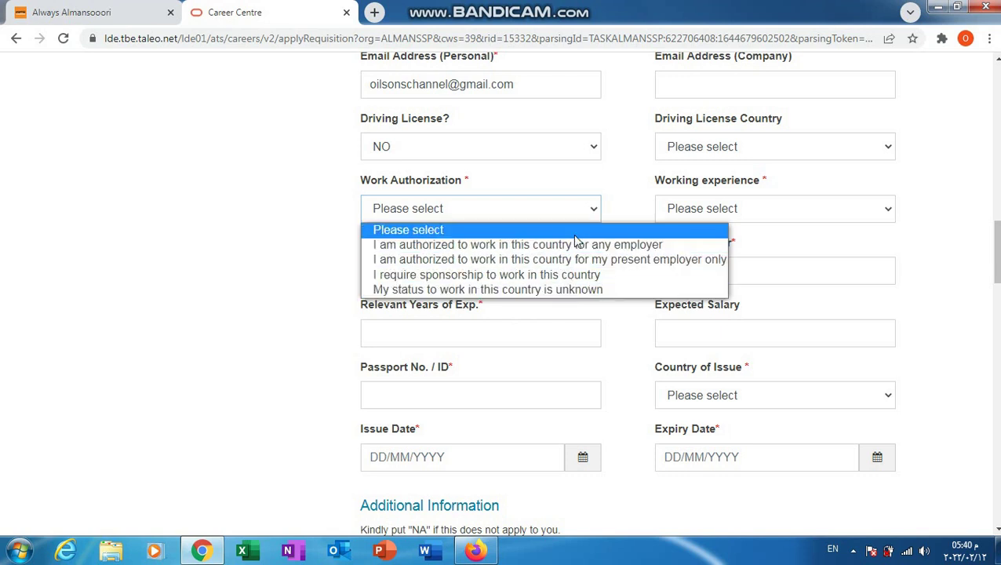
{"action": "left_click", "coordinate": [577, 248]}
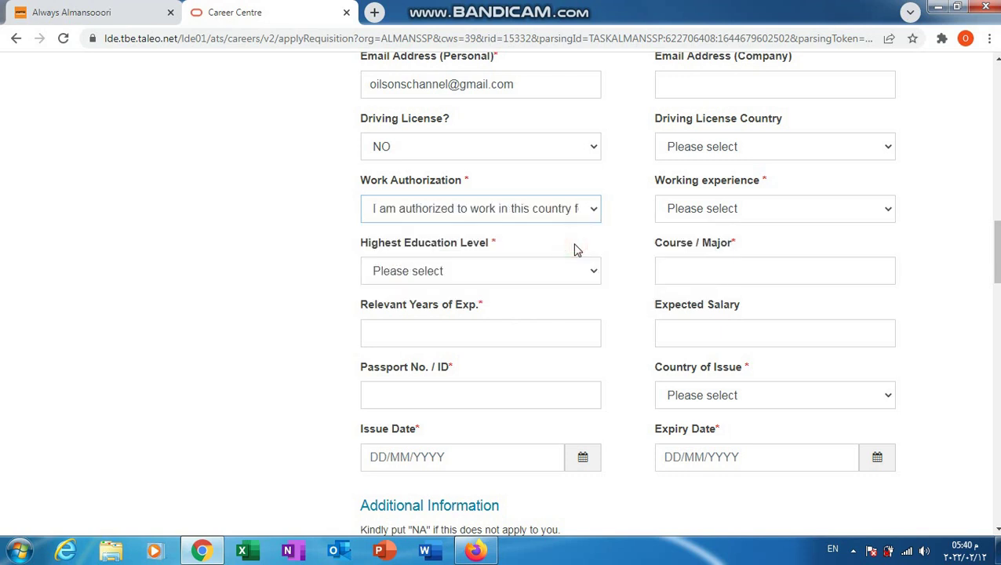
{"action": "left_click", "coordinate": [723, 210]}
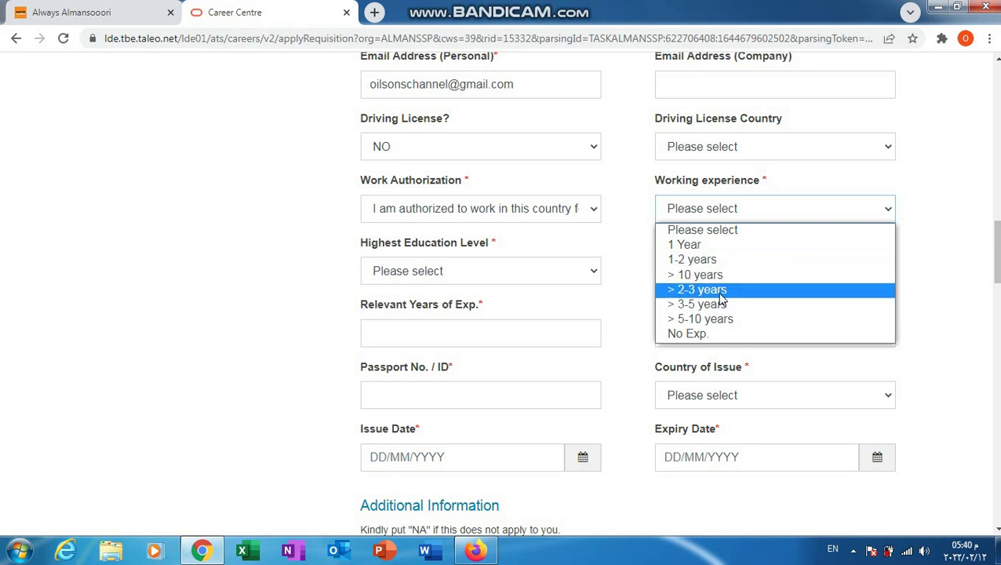
{"action": "left_click", "coordinate": [717, 291]}
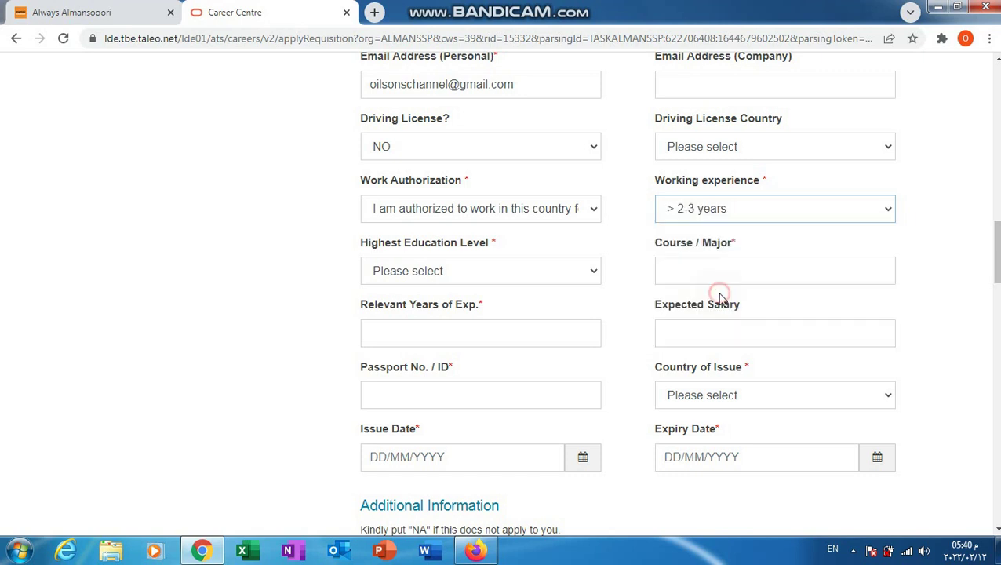
Step: Choose Bachelor's Degree(Engineering) as highest education and enter 'asdfd' as Course / Major
{"action": "left_click", "coordinate": [592, 273]}
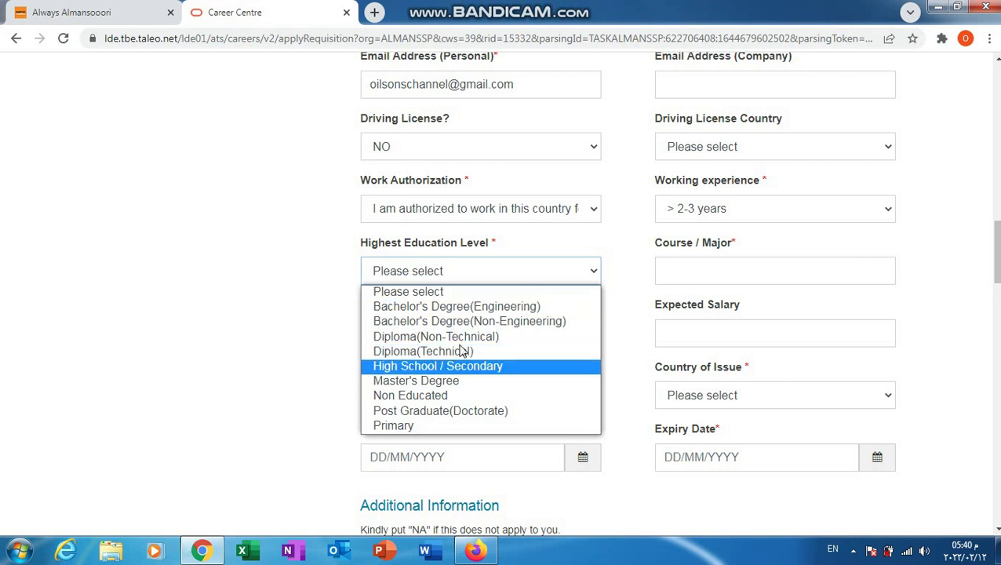
{"action": "left_click", "coordinate": [459, 306]}
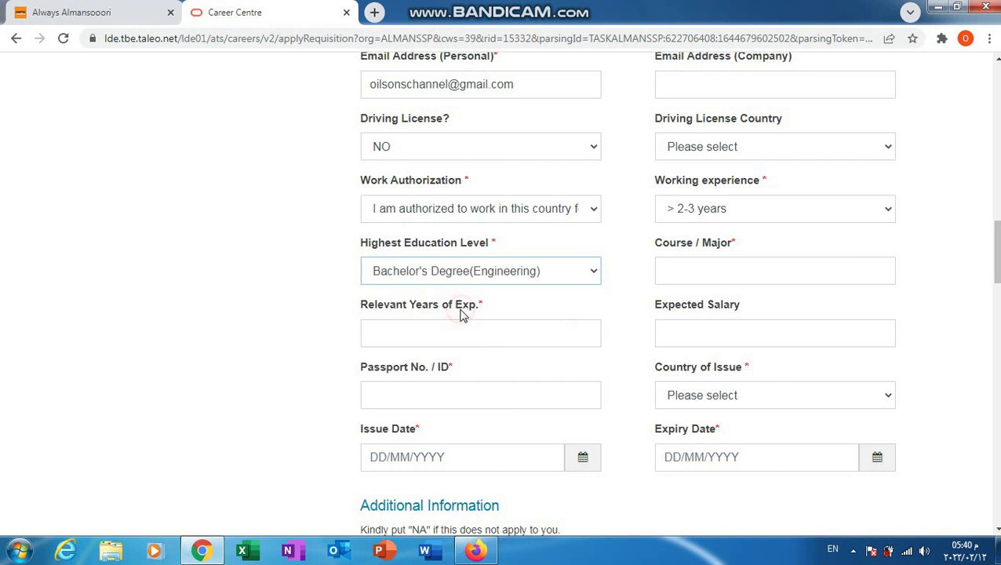
{"action": "left_click", "coordinate": [736, 271]}
{"action": "type", "text": "asdfdafd"}
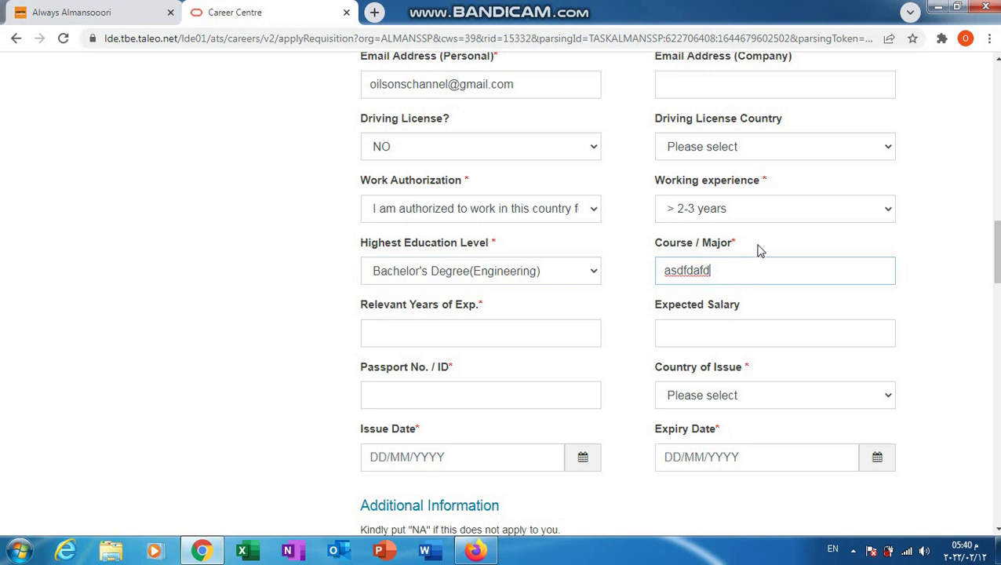
{"action": "left_click", "coordinate": [754, 245]}
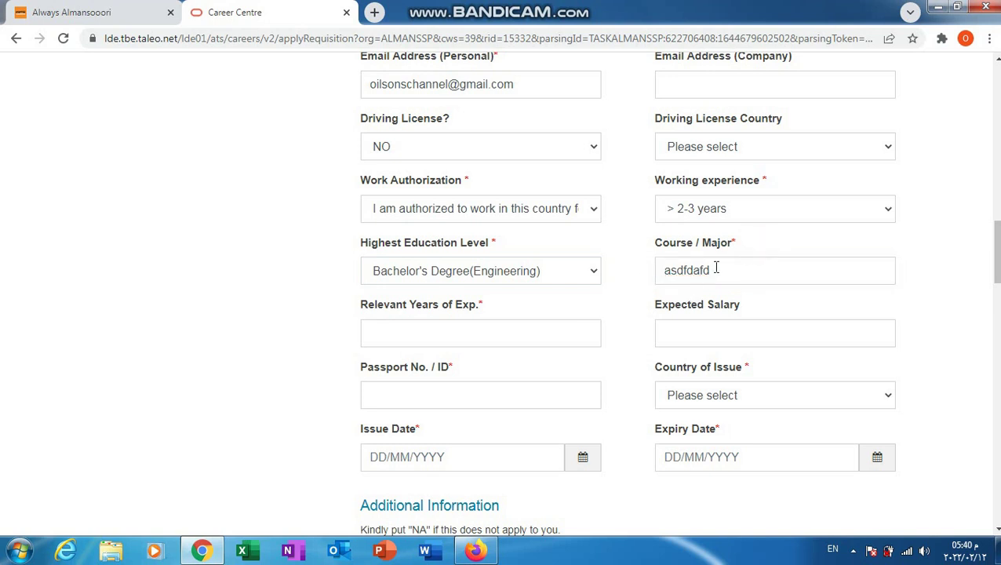
{"action": "left_click_drag", "start_coordinate": [734, 271], "coordinate": [654, 284]}
{"action": "left_click", "coordinate": [632, 290]}
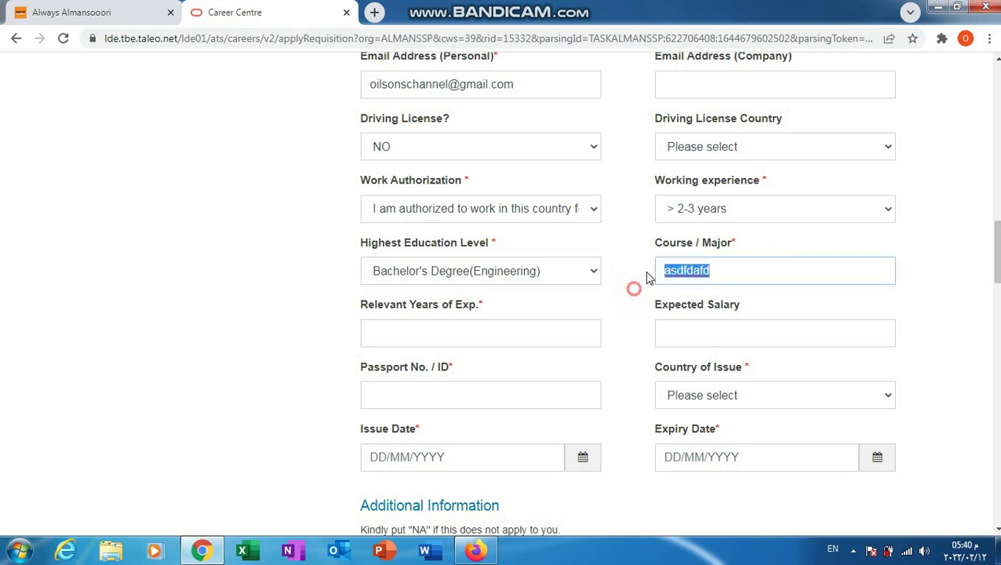
Step: Enter the relevant years, expected salary 6000 and the passport number
{"action": "left_click", "coordinate": [499, 332]}
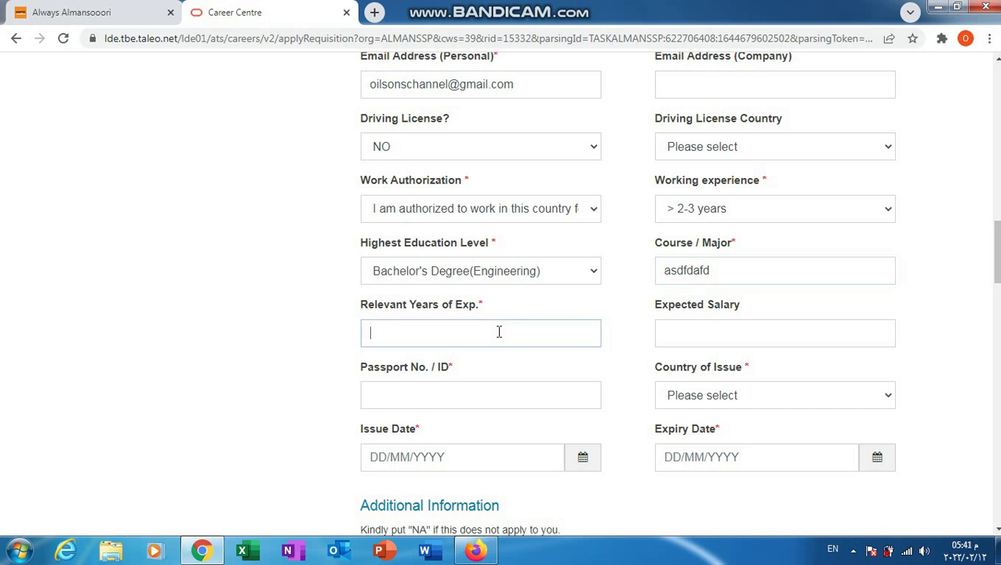
{"action": "left_click", "coordinate": [765, 339]}
{"action": "left_click", "coordinate": [764, 339]}
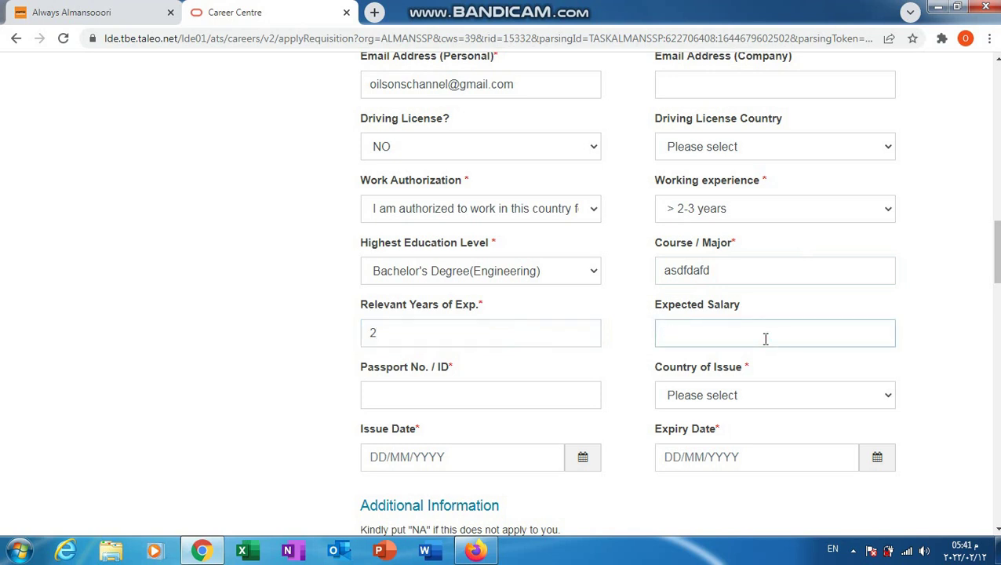
{"action": "type", "text": "60000"}
{"action": "left_click", "coordinate": [959, 310]}
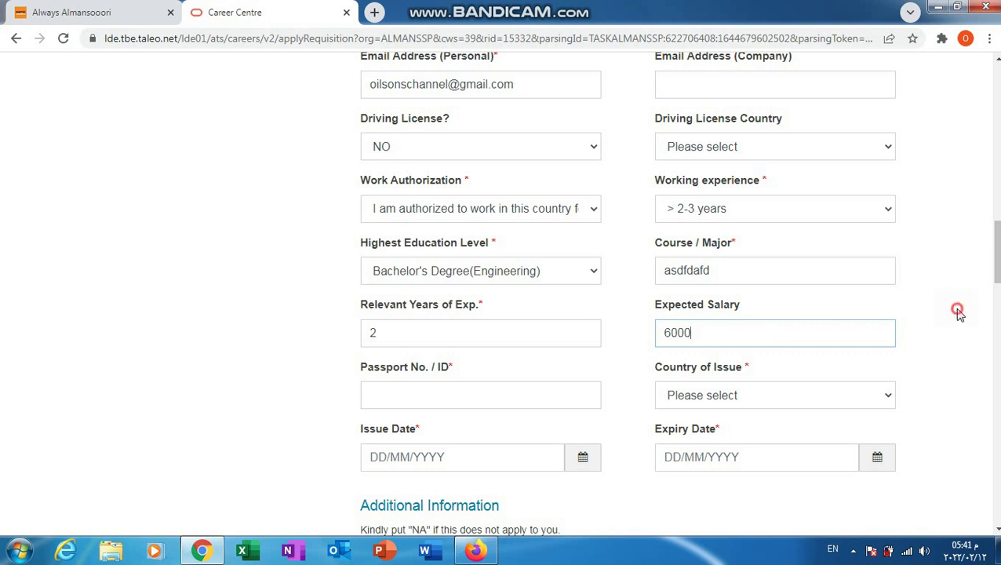
{"action": "left_click", "coordinate": [729, 330]}
{"action": "left_click", "coordinate": [659, 334]}
{"action": "left_click", "coordinate": [515, 389]}
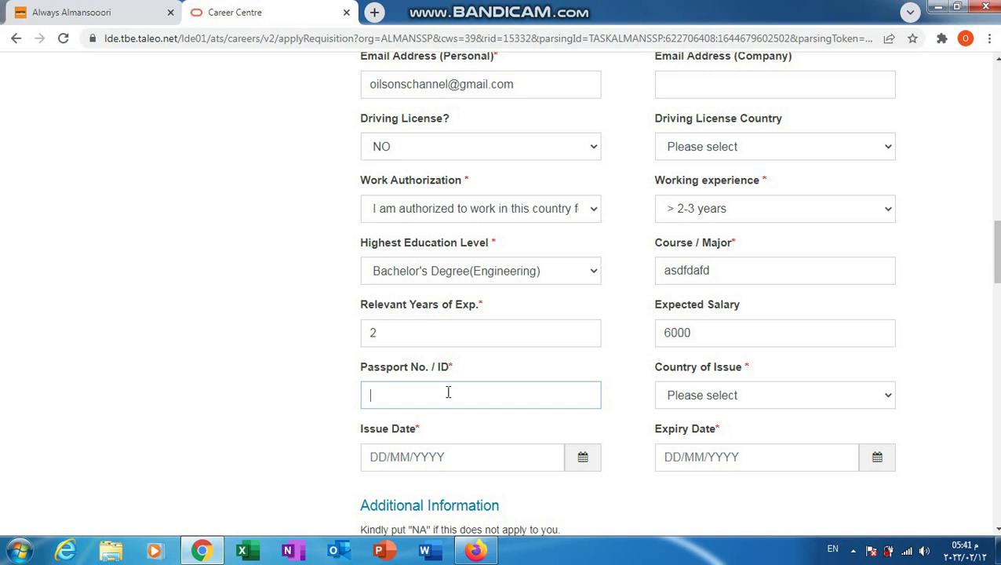
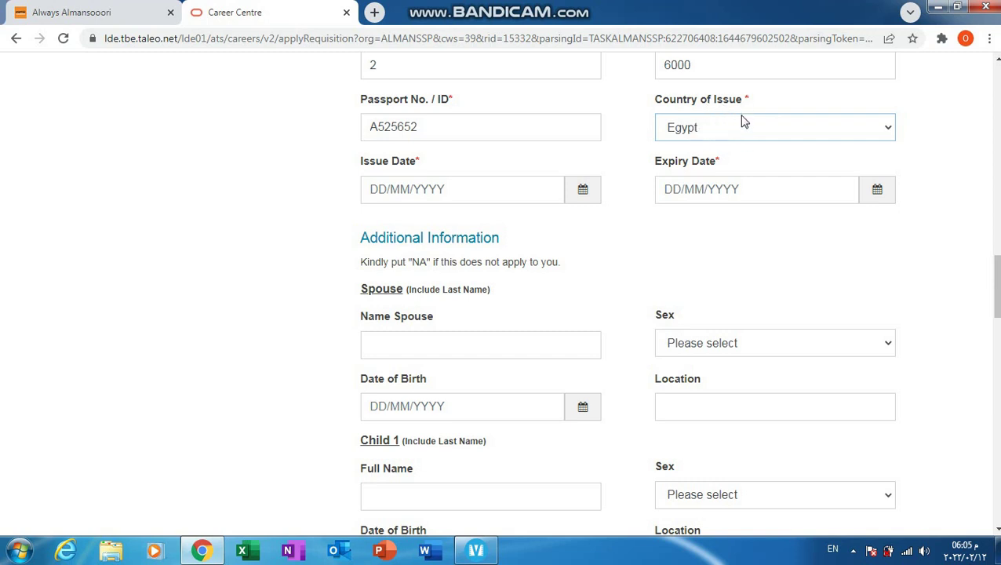
Step: Confirm Egypt as issuing country, then date the passport 11/02/2022 to 15/02/2022
{"action": "double_click", "coordinate": [739, 125]}
{"action": "left_click", "coordinate": [582, 192]}
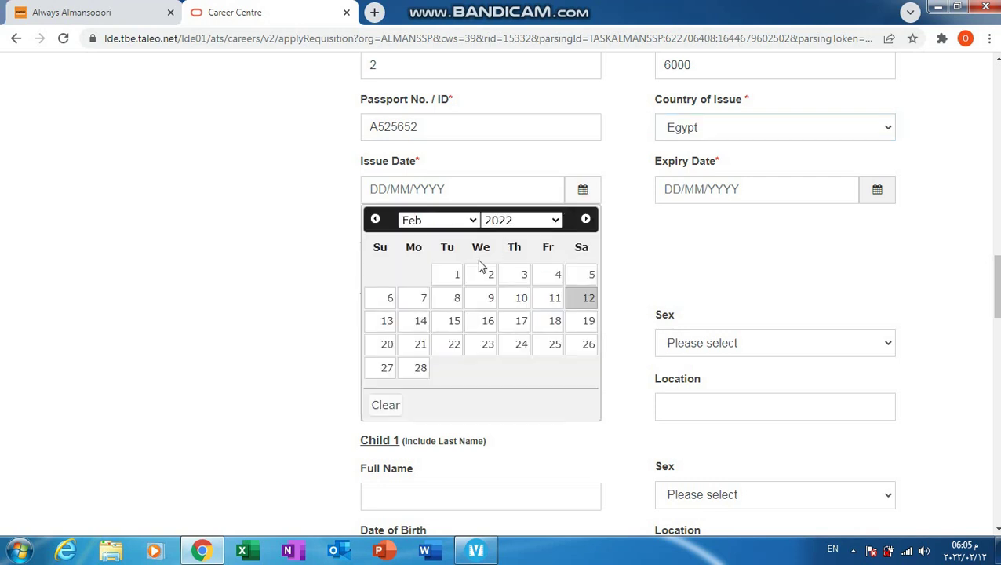
{"action": "left_click", "coordinate": [554, 302]}
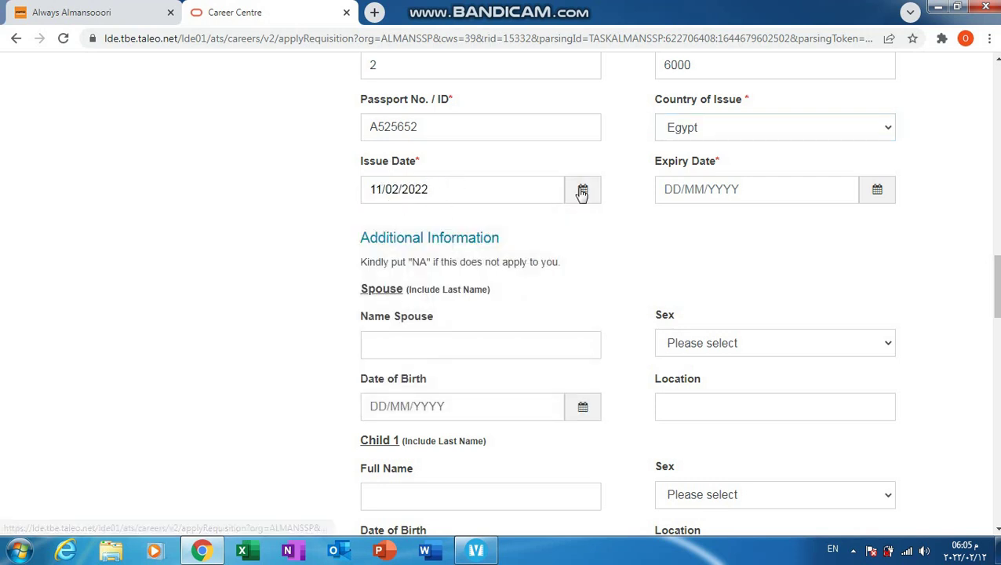
{"action": "left_click", "coordinate": [881, 190]}
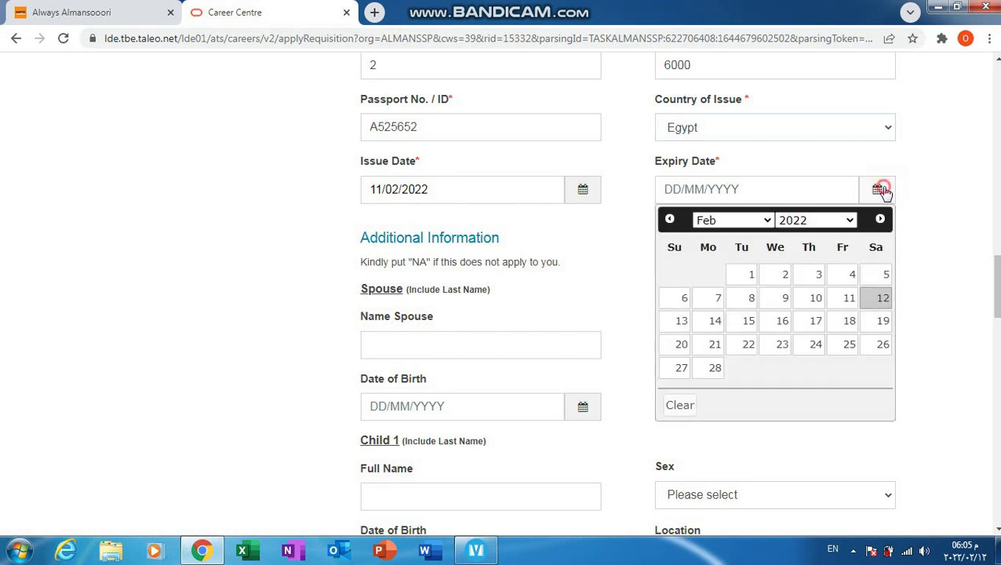
{"action": "left_click", "coordinate": [881, 191]}
{"action": "left_click", "coordinate": [881, 190]}
{"action": "left_click", "coordinate": [729, 323]}
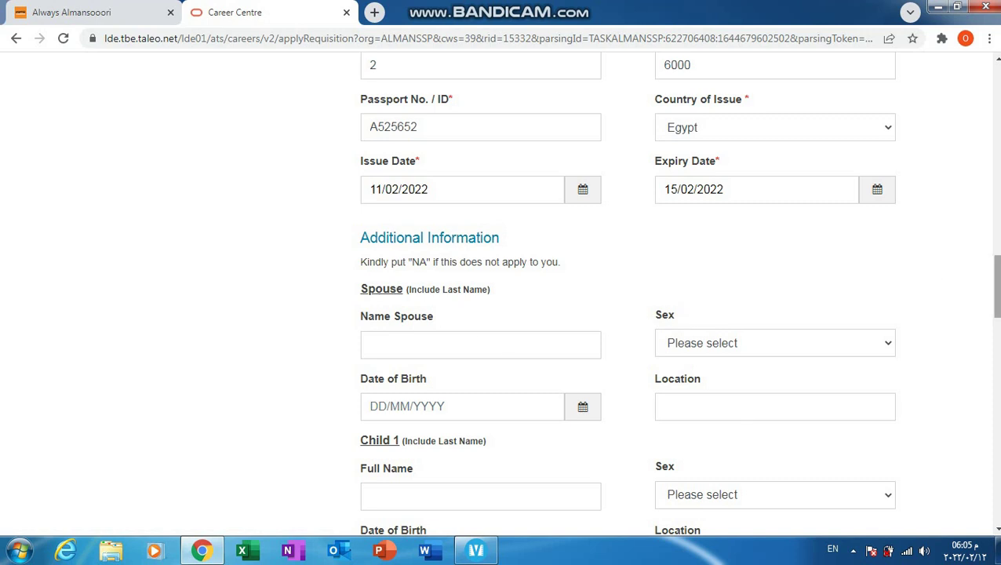
Step: Enter the mother's and father's full names in the Parents section
{"action": "scroll", "coordinate": [996, 286], "scroll_direction": "down", "scroll_amount": 9}
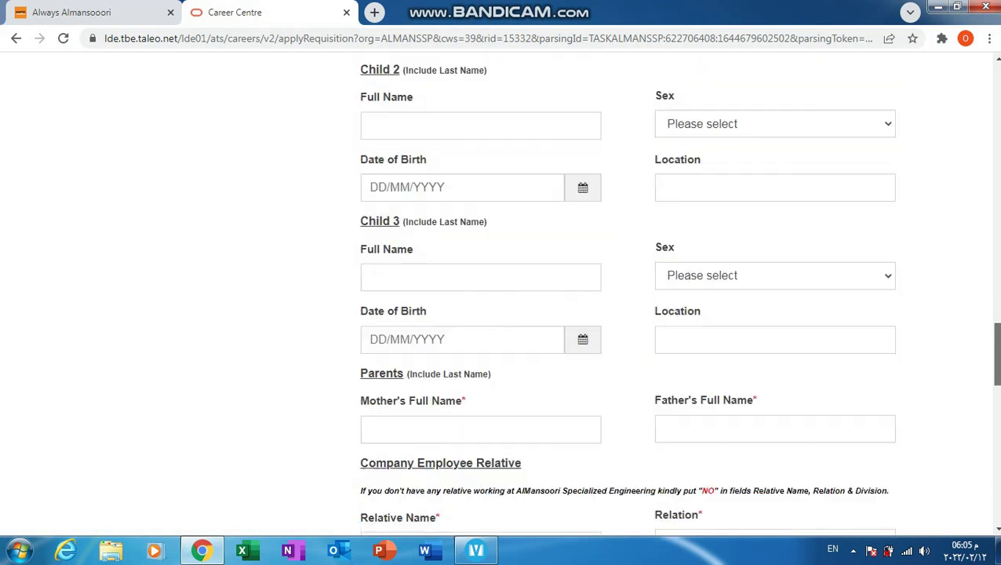
{"action": "scroll", "coordinate": [994, 361], "scroll_direction": "down", "scroll_amount": 2}
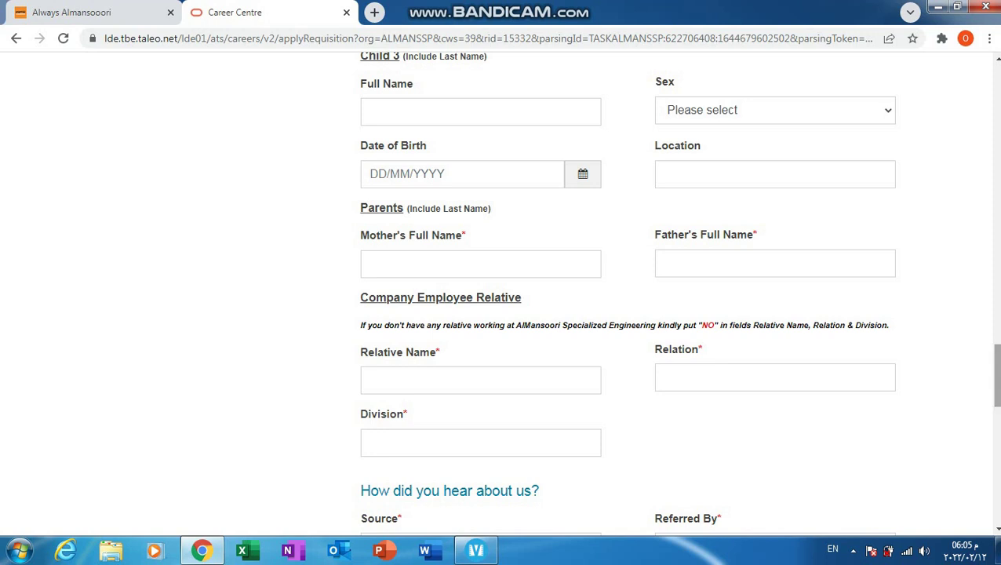
{"action": "scroll", "coordinate": [994, 376], "scroll_direction": "down", "scroll_amount": 1}
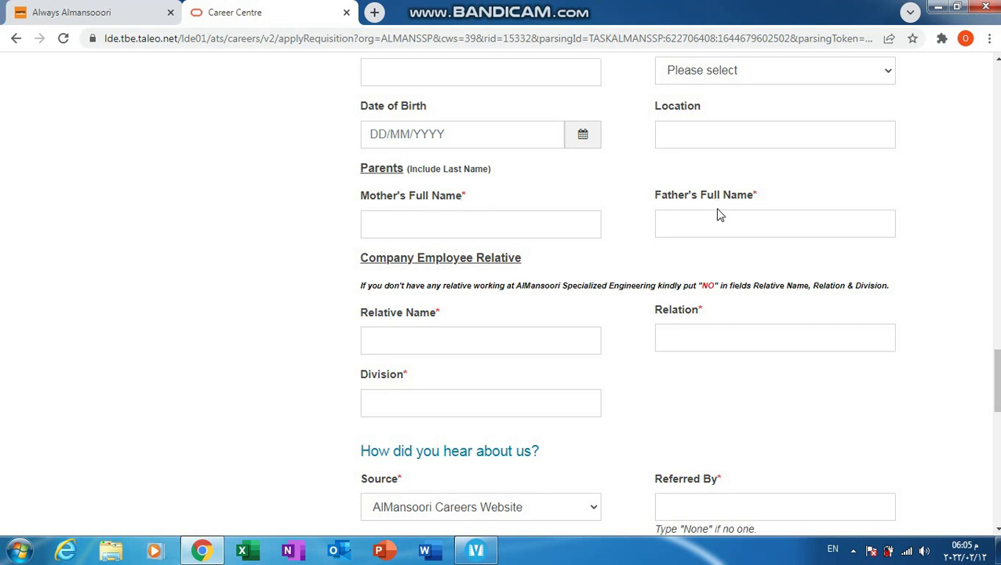
{"action": "left_click", "coordinate": [457, 222]}
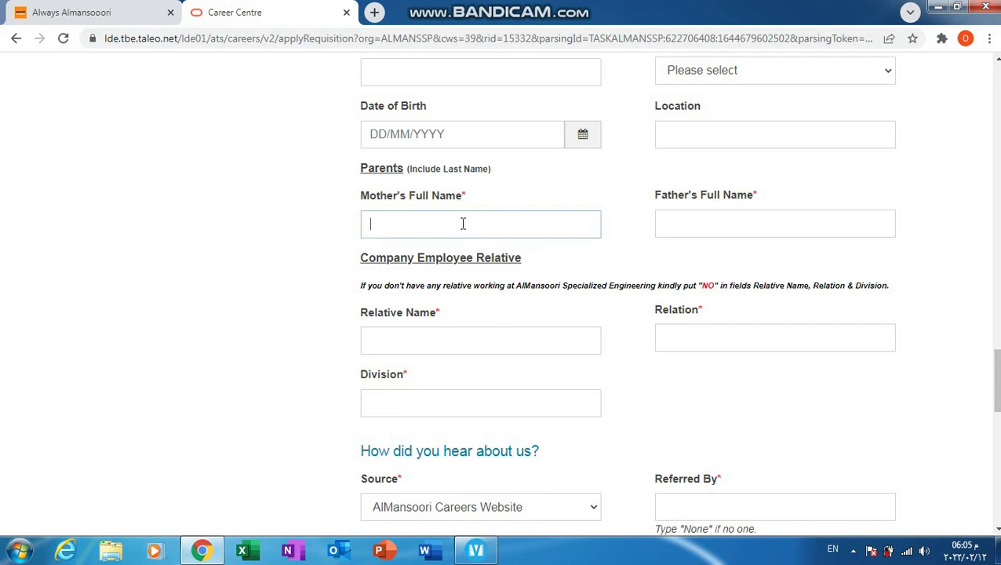
{"action": "type", "text": "jnvjh jkvmhvnm nhyj"}
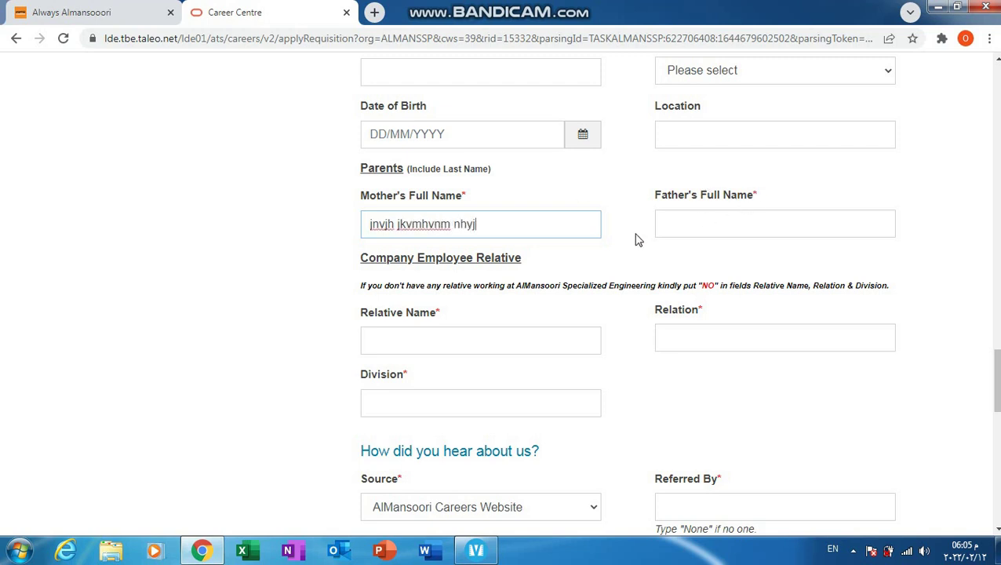
{"action": "left_click", "coordinate": [671, 232]}
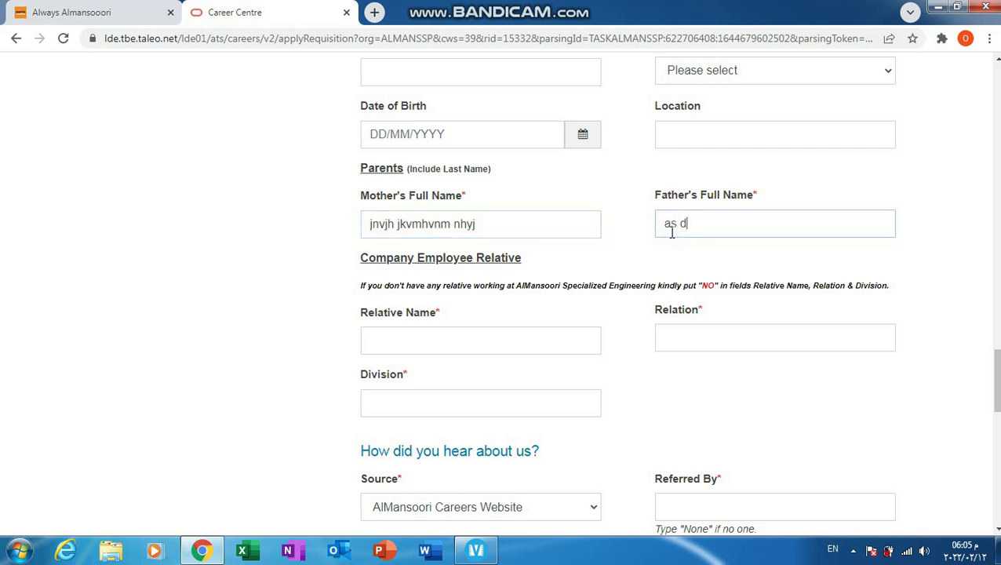
{"action": "type", "text": "as d sadass asf"}
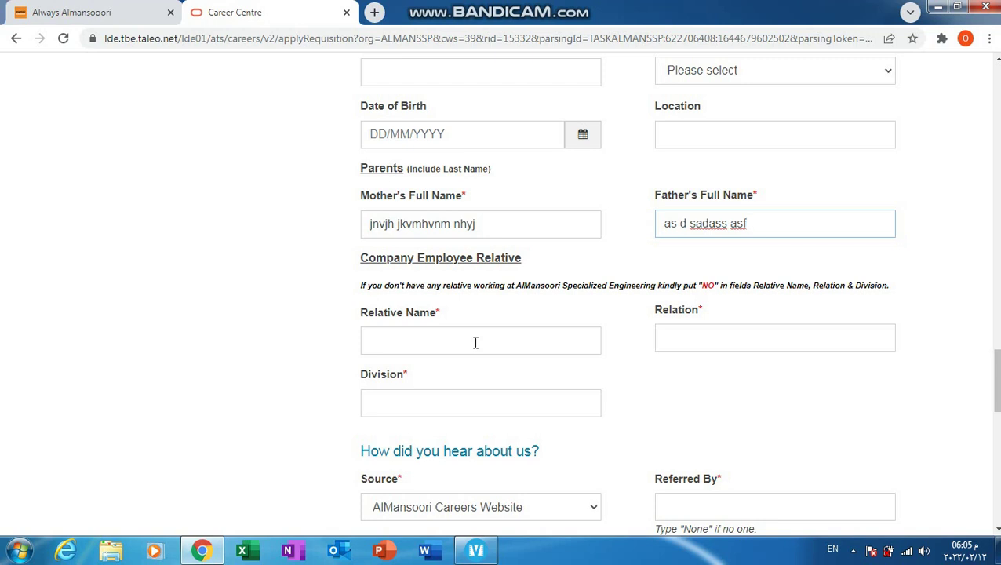
Step: Answer 'no' for the company relative's Name, Relation and Division
{"action": "left_click", "coordinate": [433, 338]}
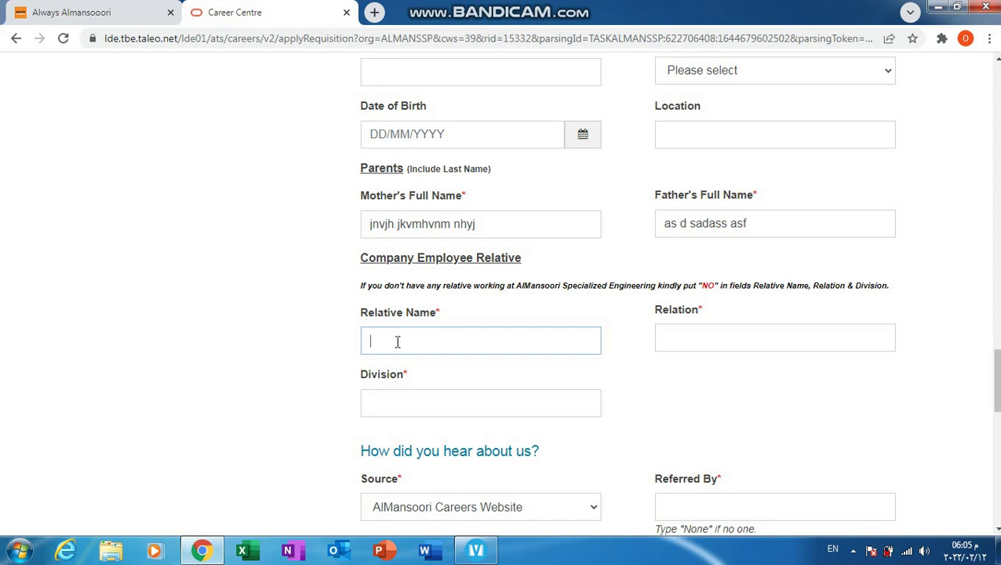
{"action": "left_click", "coordinate": [722, 337]}
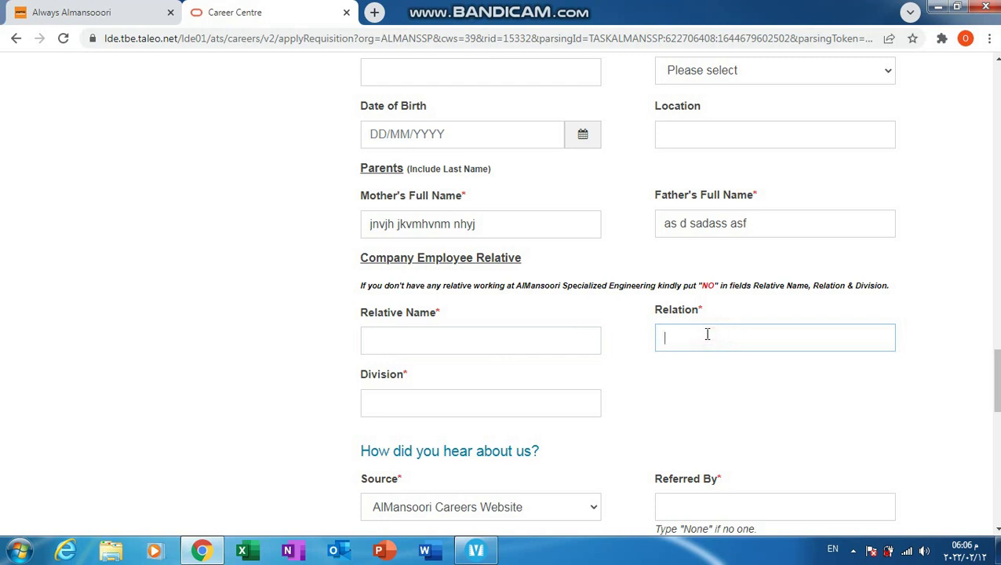
{"action": "left_click", "coordinate": [416, 401]}
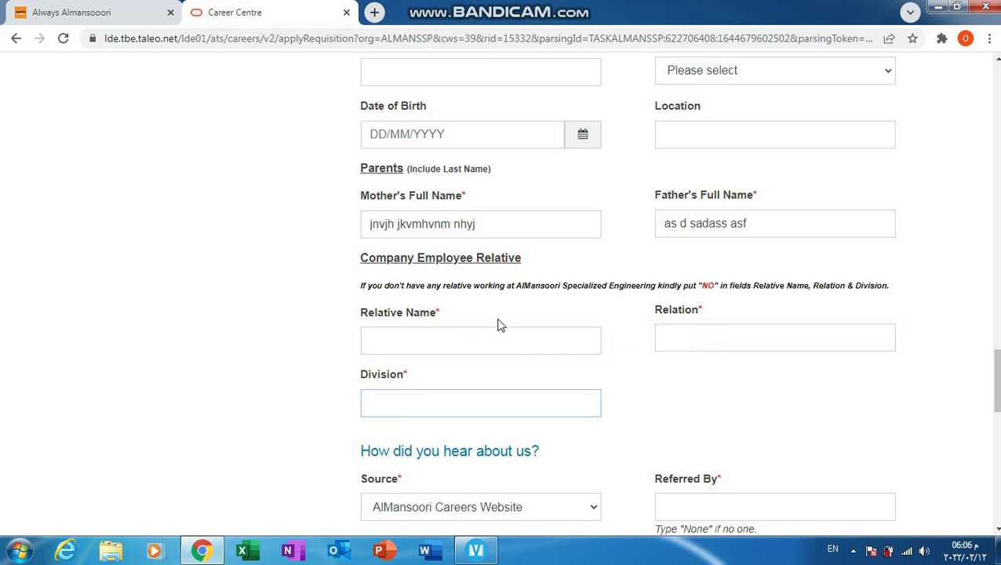
{"action": "left_click", "coordinate": [474, 340]}
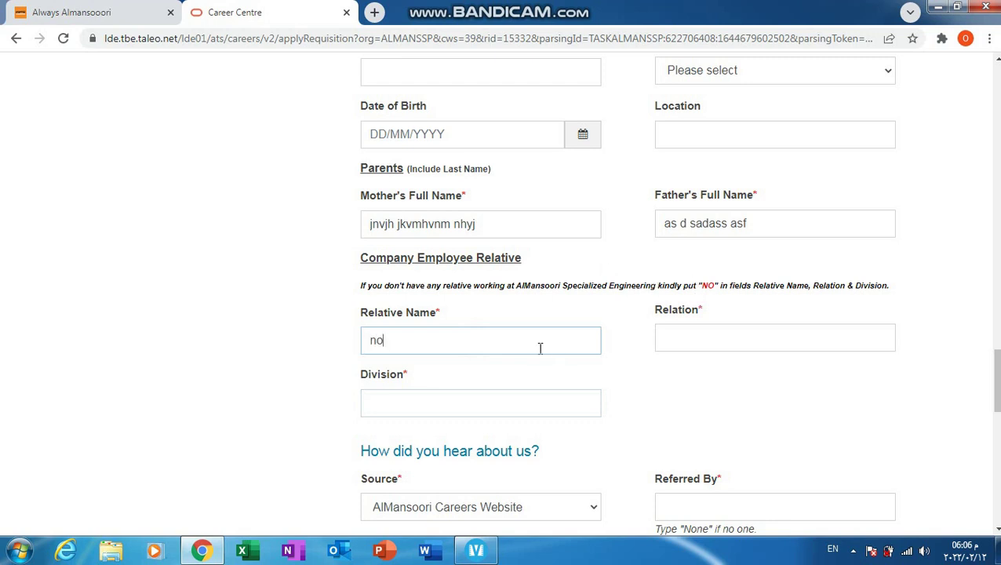
{"action": "left_click", "coordinate": [726, 340]}
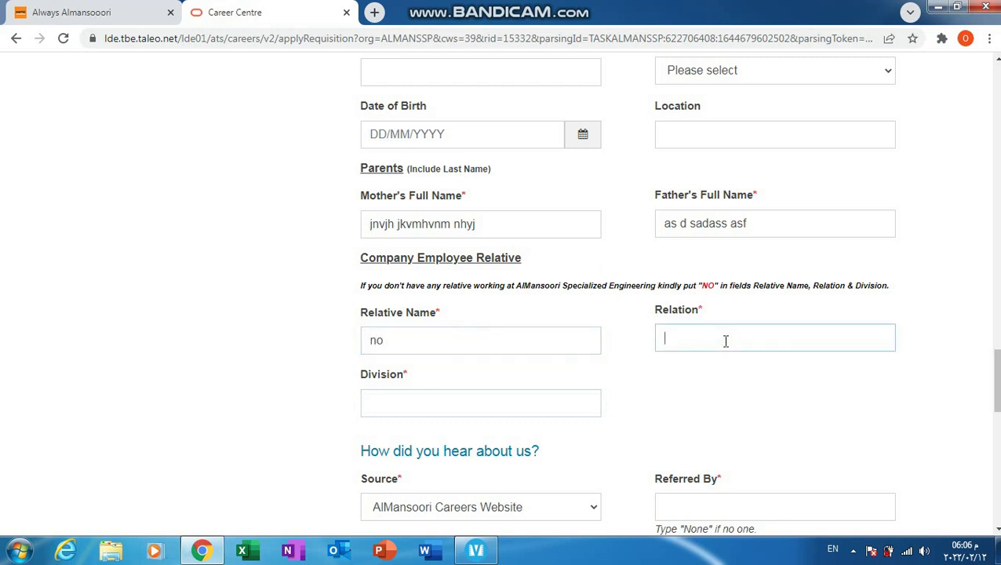
{"action": "left_click", "coordinate": [579, 400]}
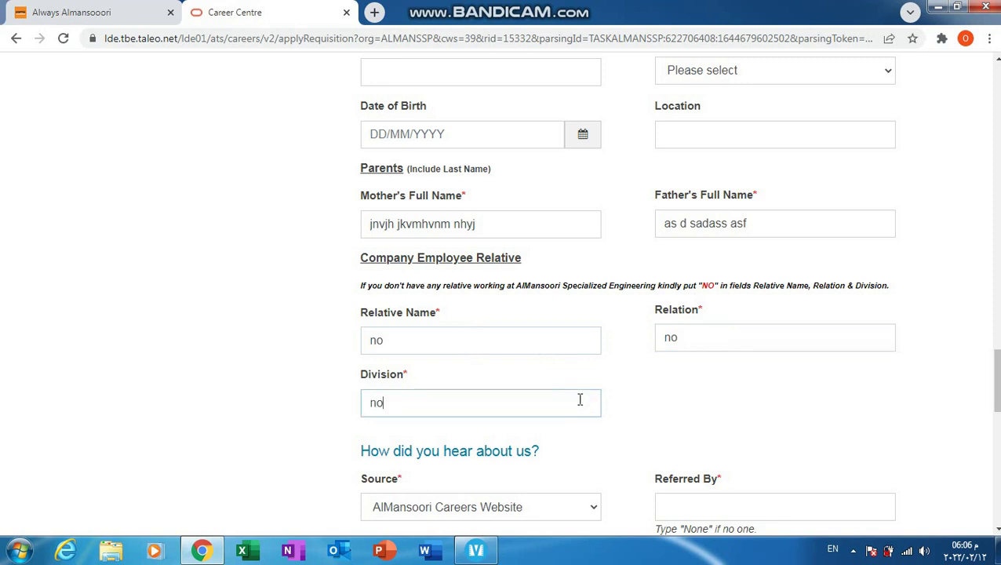
{"action": "left_click", "coordinate": [877, 436]}
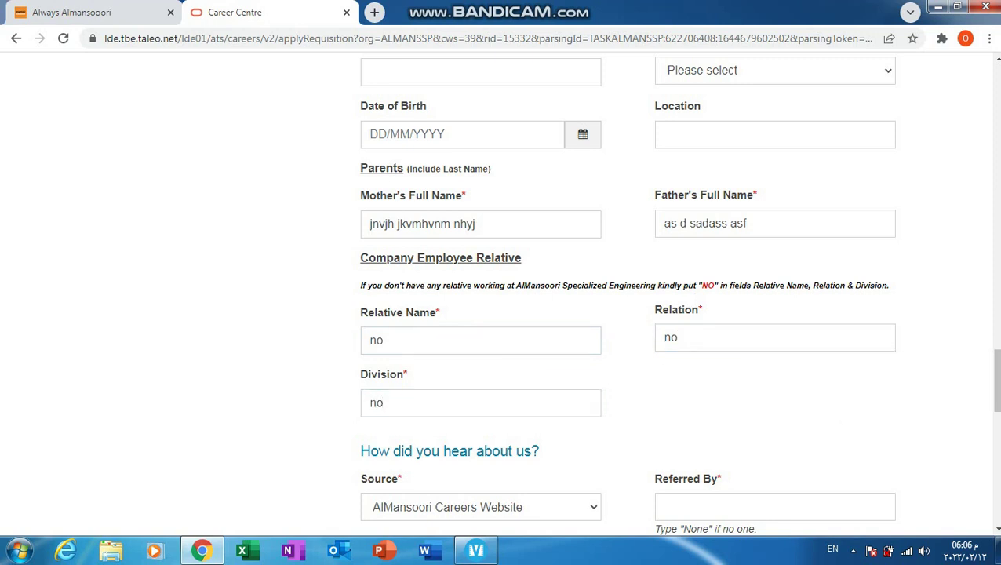
Step: Keep AlMansoori Careers Website as Source and enter 'none' under Referred By
{"action": "left_click", "coordinate": [994, 529]}
{"action": "left_click", "coordinate": [994, 529]}
{"action": "left_click", "coordinate": [994, 530]}
{"action": "left_click", "coordinate": [994, 529]}
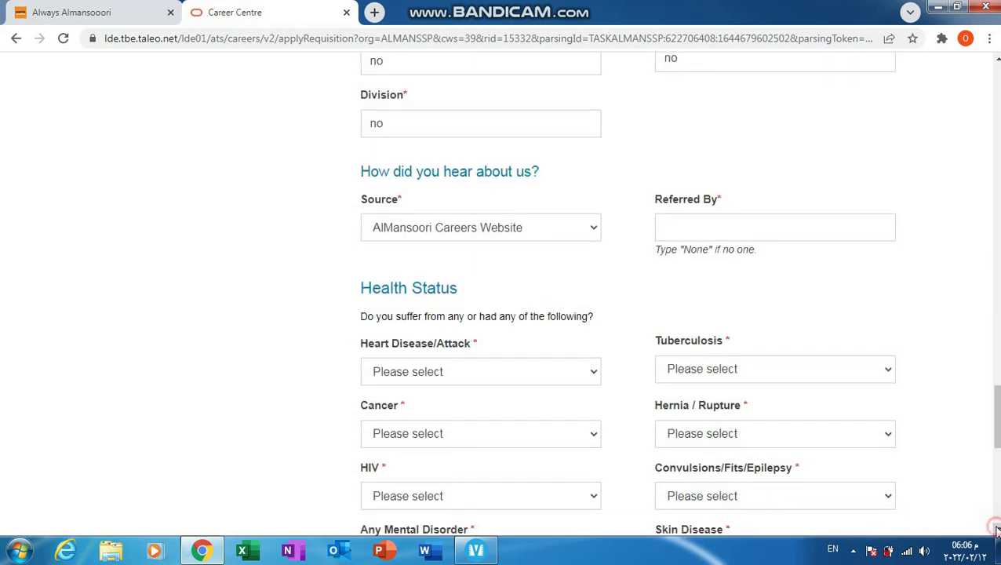
{"action": "left_click", "coordinate": [994, 530]}
{"action": "left_click", "coordinate": [588, 198]}
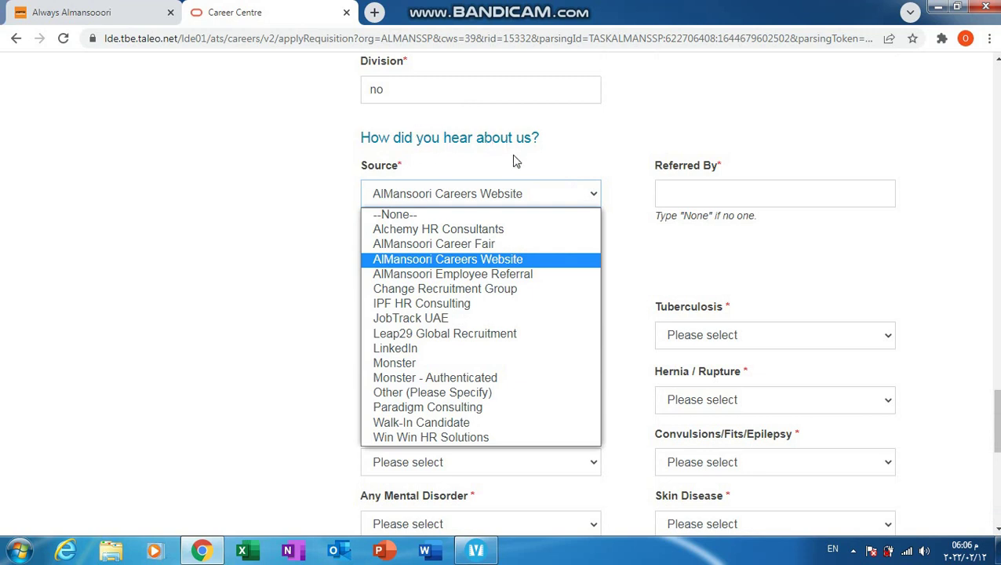
{"action": "left_click", "coordinate": [475, 259]}
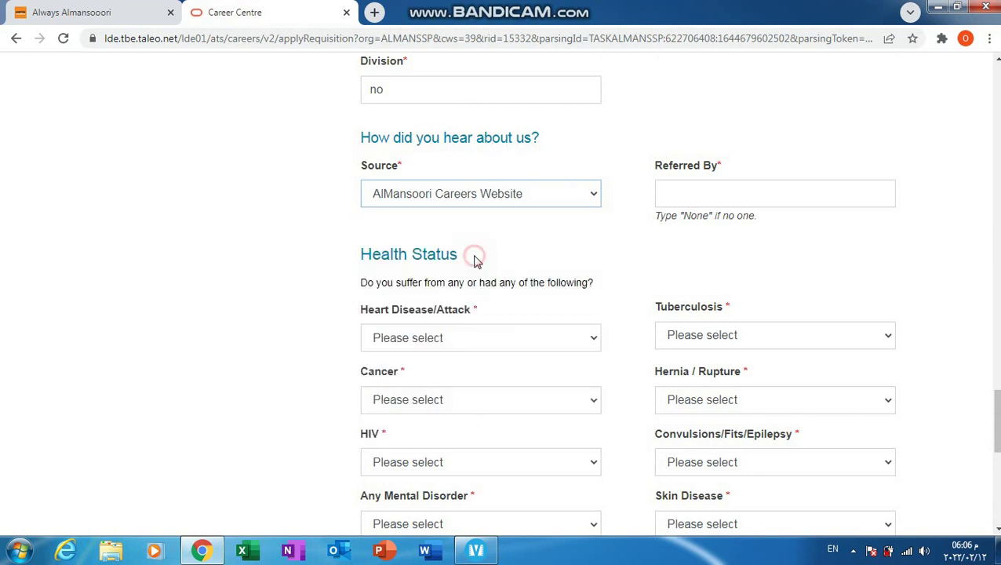
{"action": "left_click", "coordinate": [774, 194]}
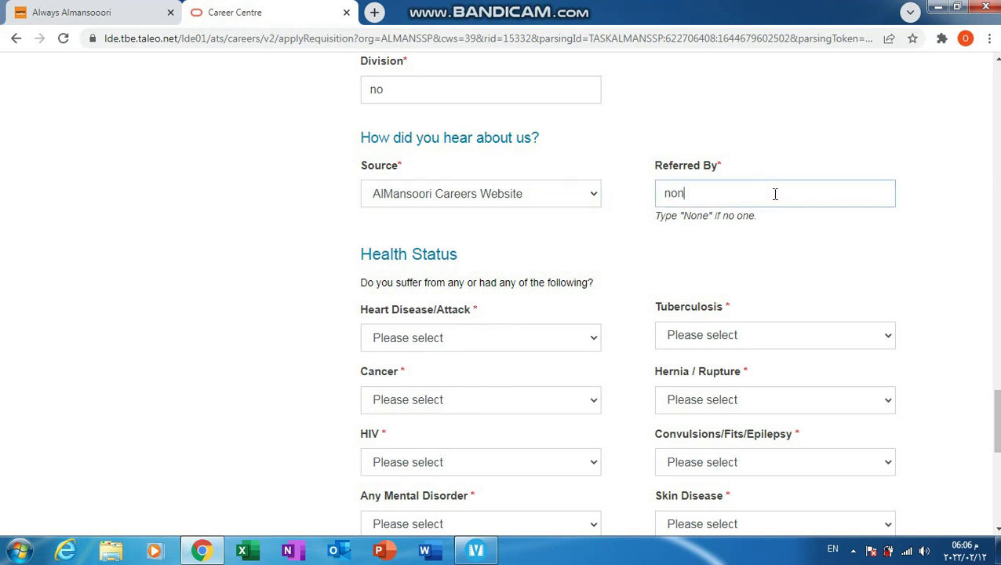
{"action": "left_click", "coordinate": [754, 279]}
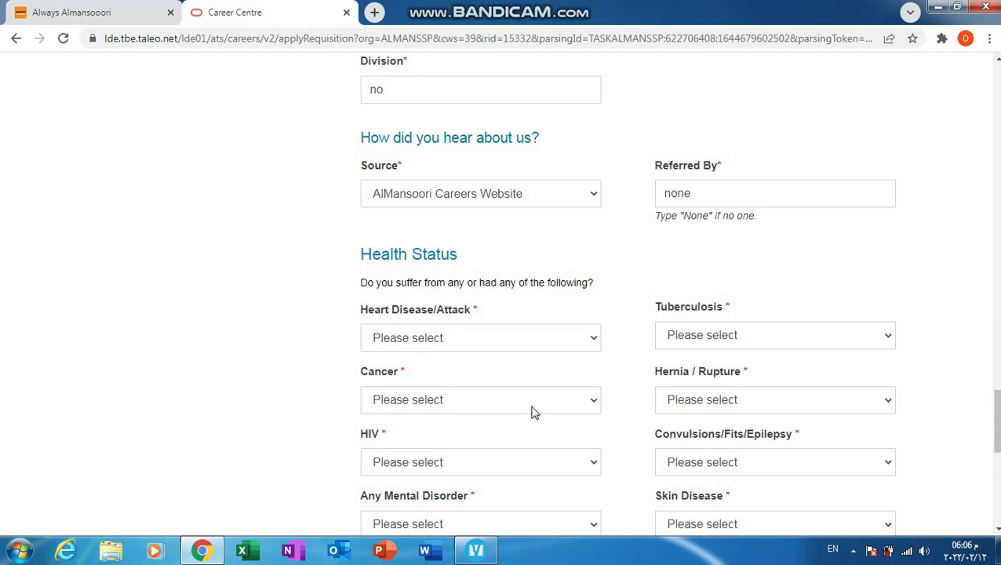
Step: Answer No for Heart Disease/Attack, Tuberculosis, Cancer, Hernia / Rupture, HIV and Convulsions/Fits/Epilepsy
{"action": "left_click", "coordinate": [588, 337]}
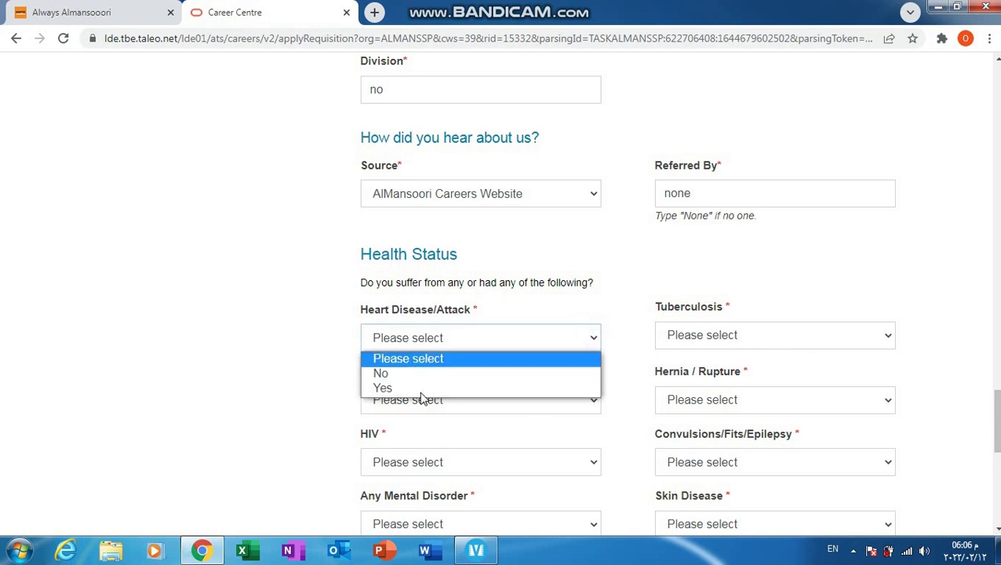
{"action": "left_click", "coordinate": [482, 377]}
{"action": "left_click", "coordinate": [711, 334]}
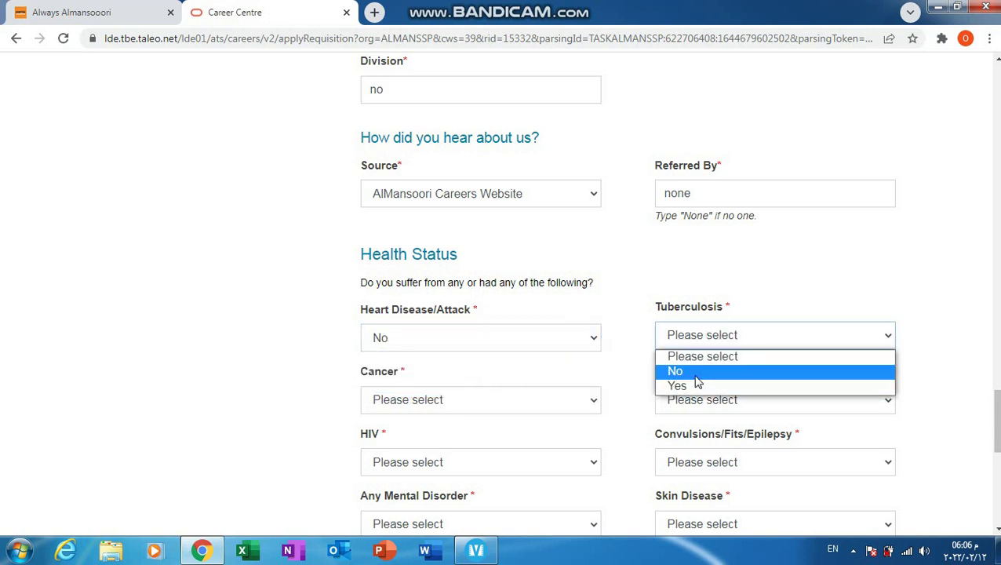
{"action": "left_click", "coordinate": [696, 375]}
{"action": "left_click", "coordinate": [541, 404]}
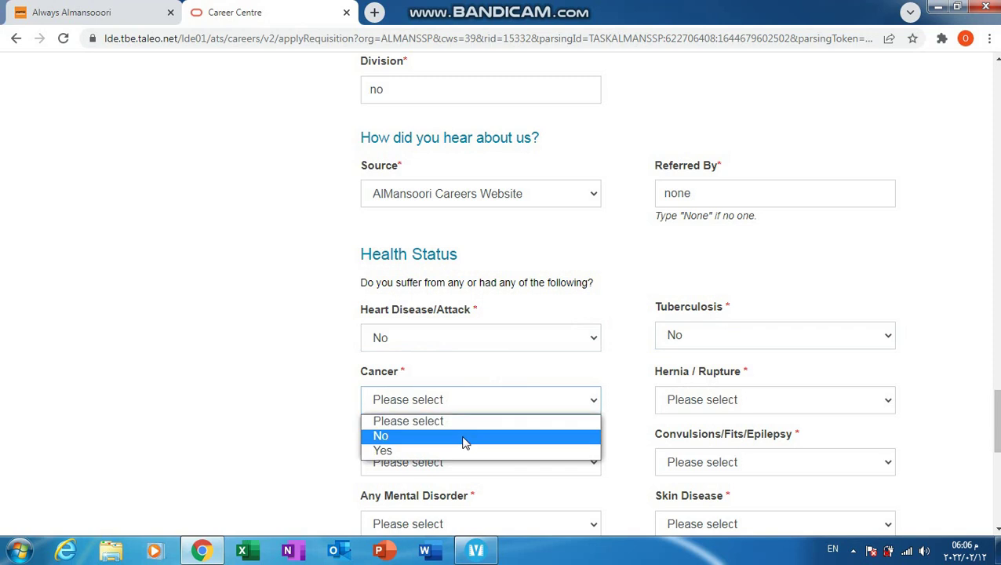
{"action": "left_click", "coordinate": [462, 442]}
{"action": "left_click", "coordinate": [708, 403]}
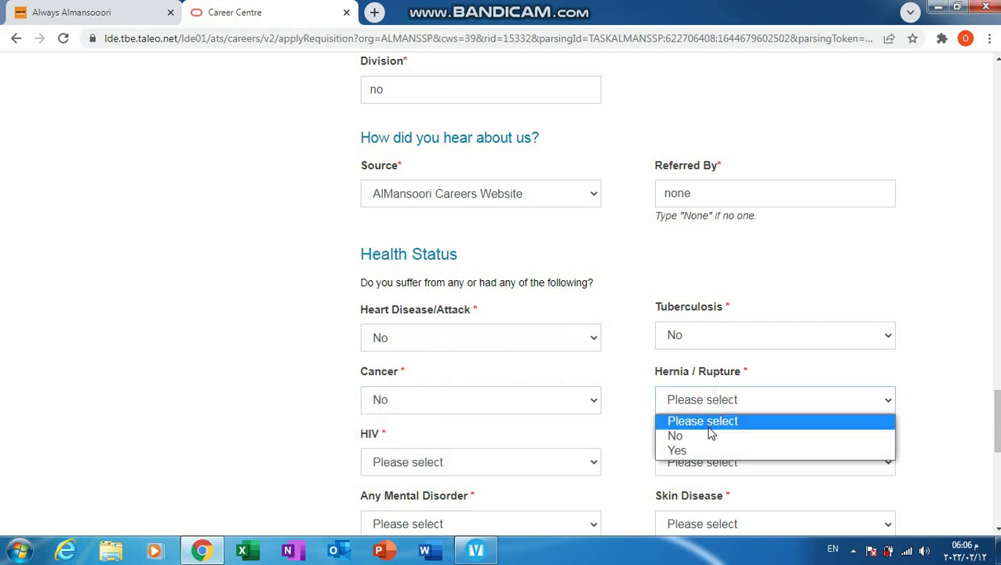
{"action": "left_click", "coordinate": [710, 436]}
{"action": "left_click", "coordinate": [478, 468]}
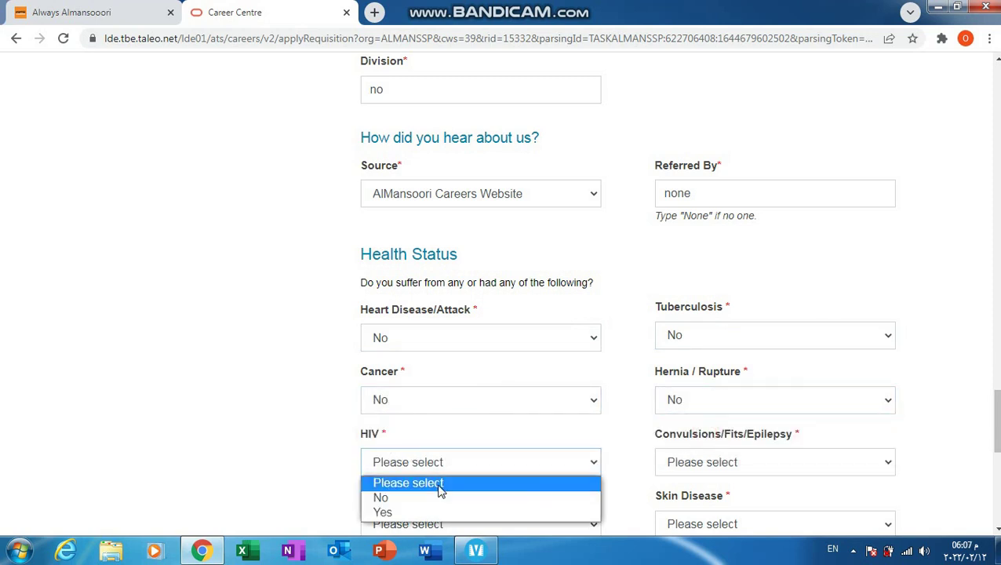
{"action": "left_click", "coordinate": [424, 498]}
{"action": "left_click", "coordinate": [697, 464]}
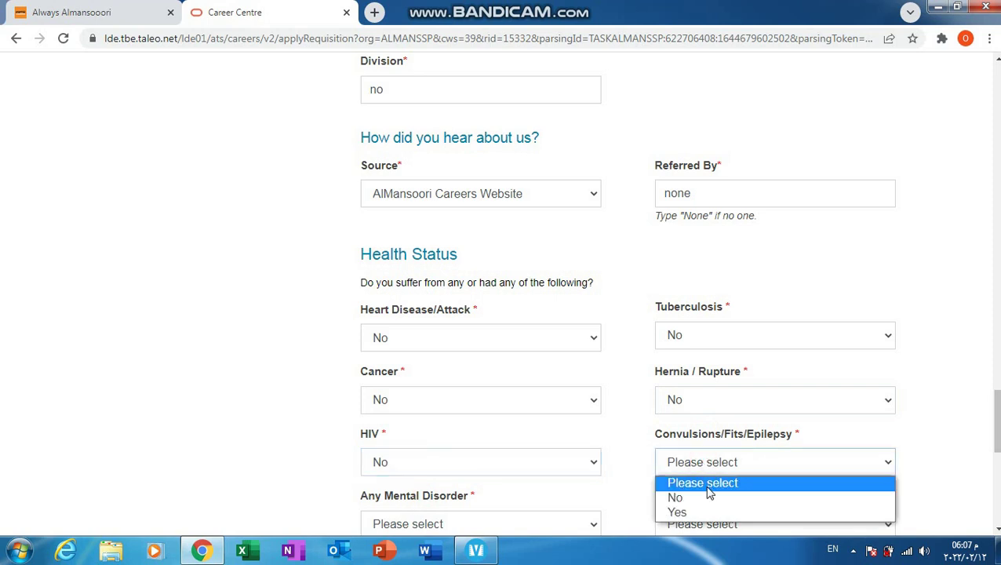
{"action": "left_click", "coordinate": [708, 498]}
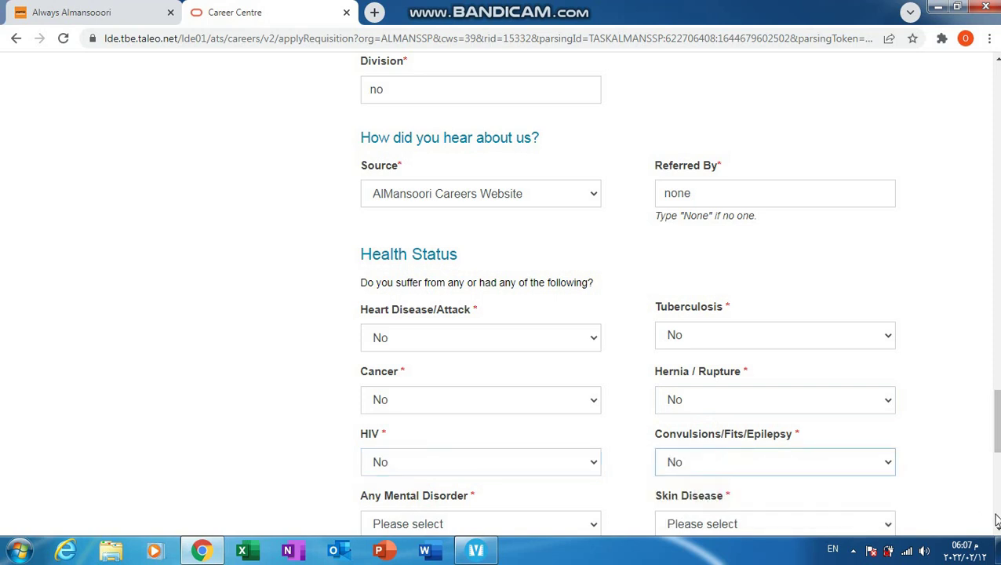
Step: Answer No for Any Mental Disorder, Skin Disease (correcting Yes), Stroke and Liver Disease
{"action": "scroll", "coordinate": [699, 353], "scroll_direction": "down", "scroll_amount": 4}
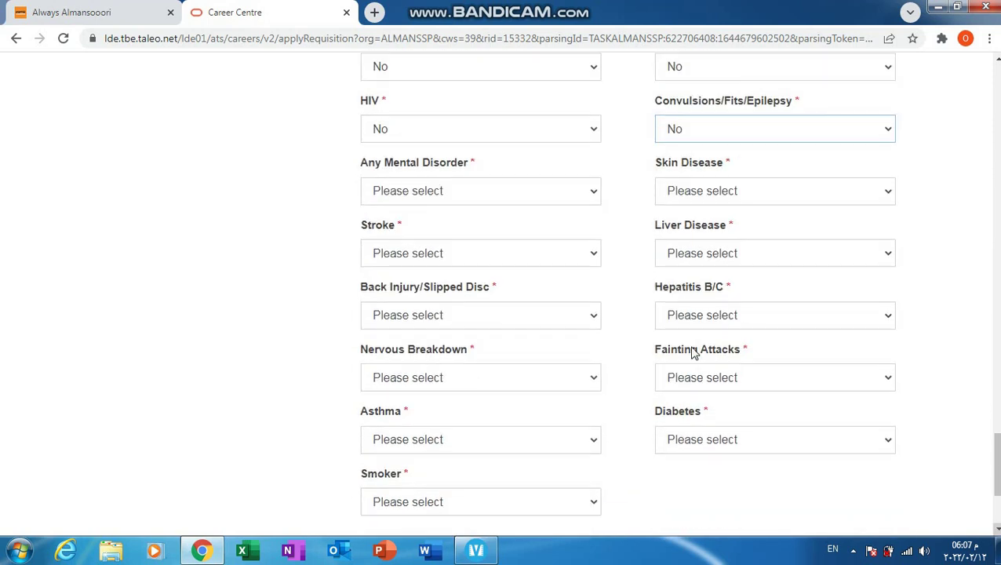
{"action": "left_click", "coordinate": [427, 190]}
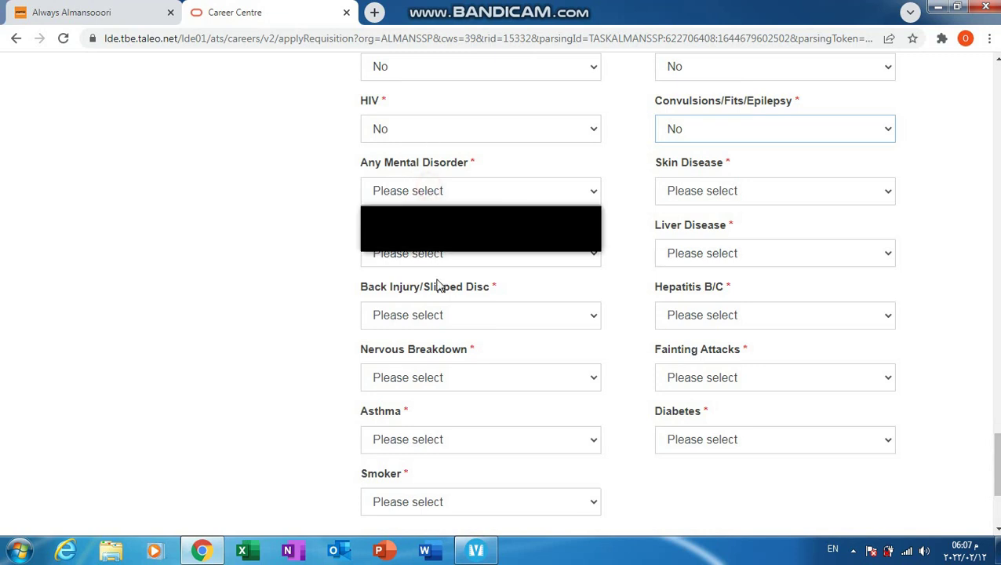
{"action": "left_click", "coordinate": [415, 227]}
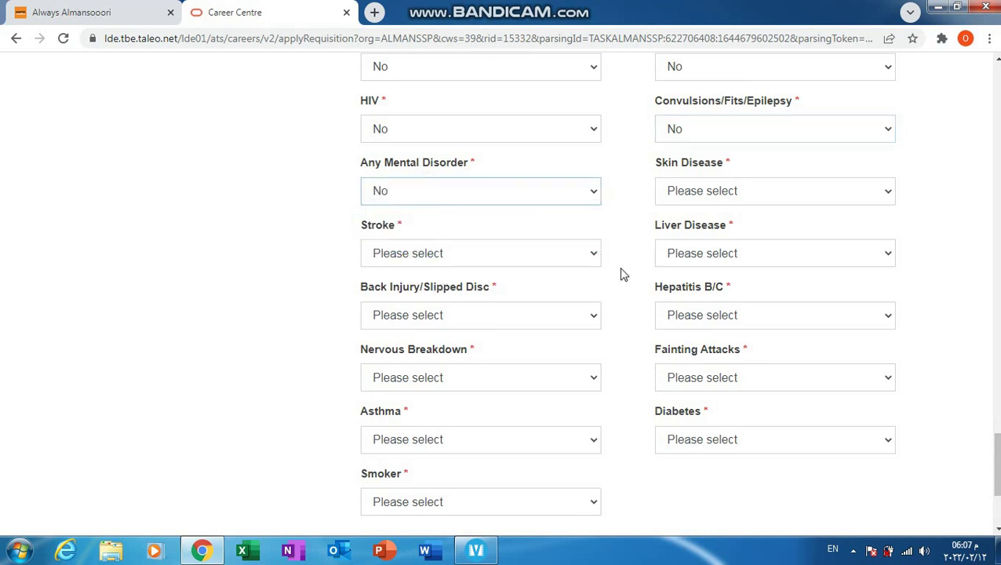
{"action": "left_click", "coordinate": [737, 194]}
{"action": "left_click", "coordinate": [704, 241]}
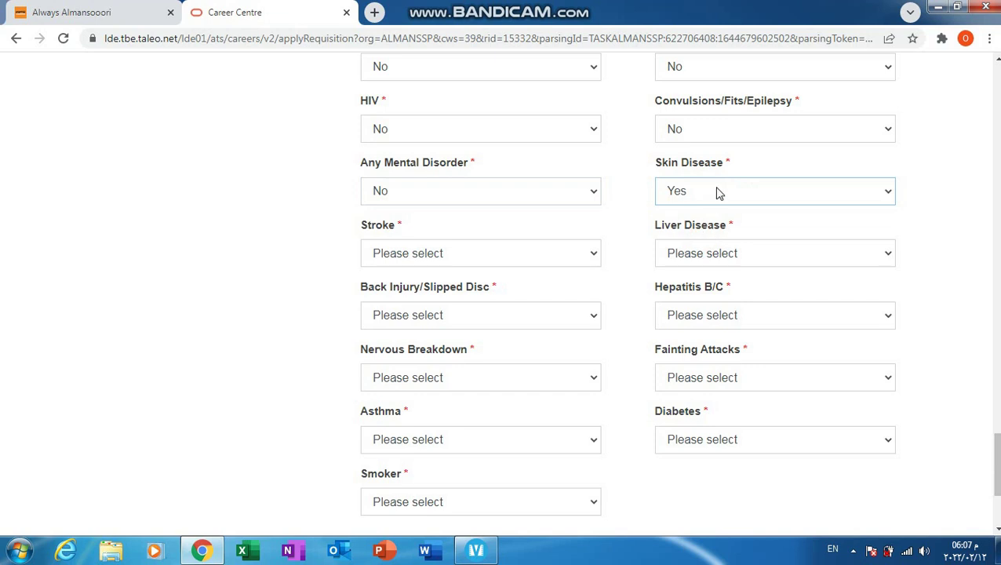
{"action": "left_click", "coordinate": [715, 191]}
{"action": "left_click", "coordinate": [694, 229]}
{"action": "left_click", "coordinate": [476, 251]}
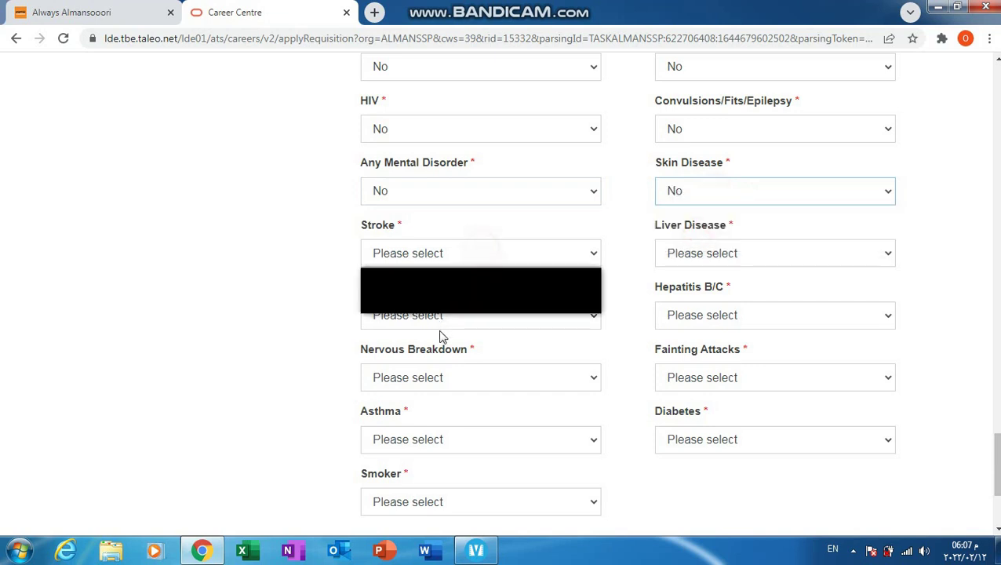
{"action": "left_click", "coordinate": [452, 288]}
{"action": "left_click", "coordinate": [692, 253]}
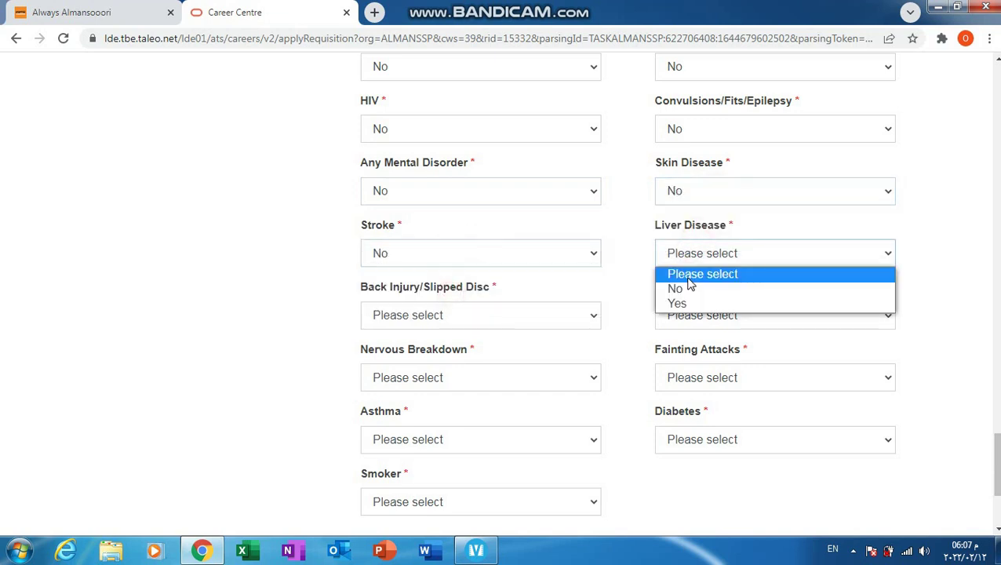
{"action": "left_click", "coordinate": [689, 286]}
{"action": "left_click", "coordinate": [698, 252]}
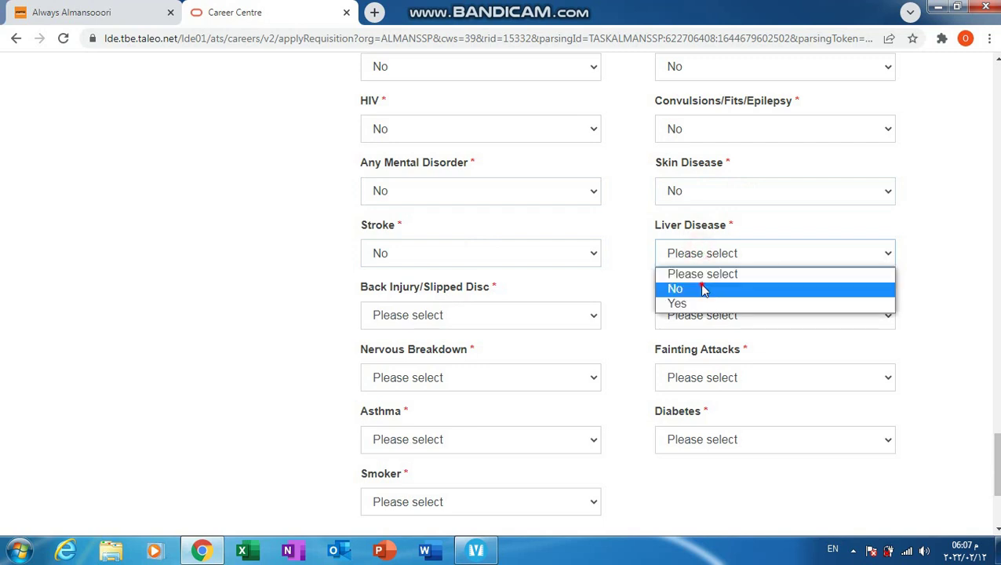
{"action": "left_click", "coordinate": [699, 288]}
Step: Answer No for Back Injury, Hepatitis B/C, Nervous Breakdown, Fainting Attacks, Asthma, Diabetes and Smoker
{"action": "left_click", "coordinate": [541, 311]}
{"action": "left_click", "coordinate": [531, 352]}
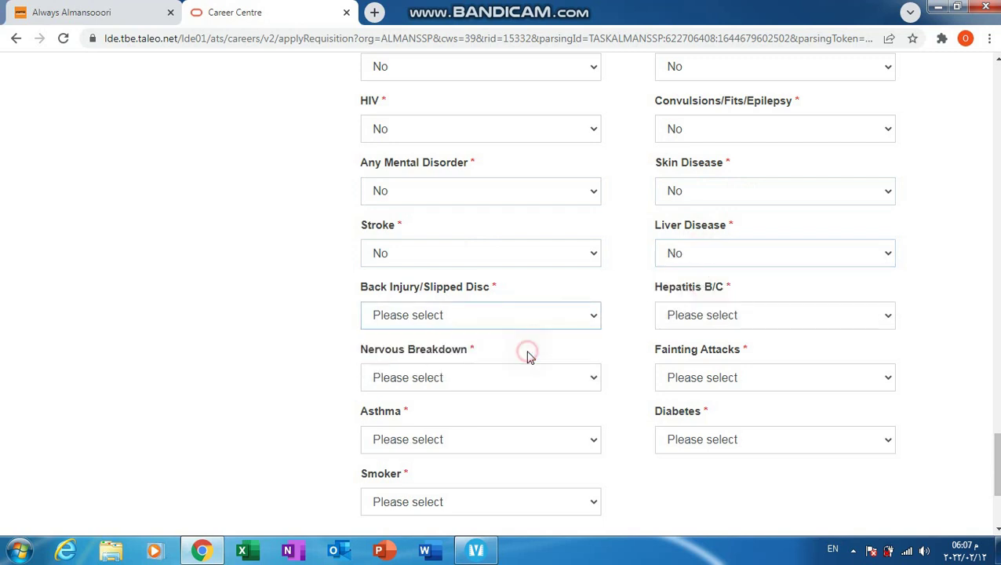
{"action": "left_click", "coordinate": [710, 322]}
{"action": "left_click", "coordinate": [718, 353]}
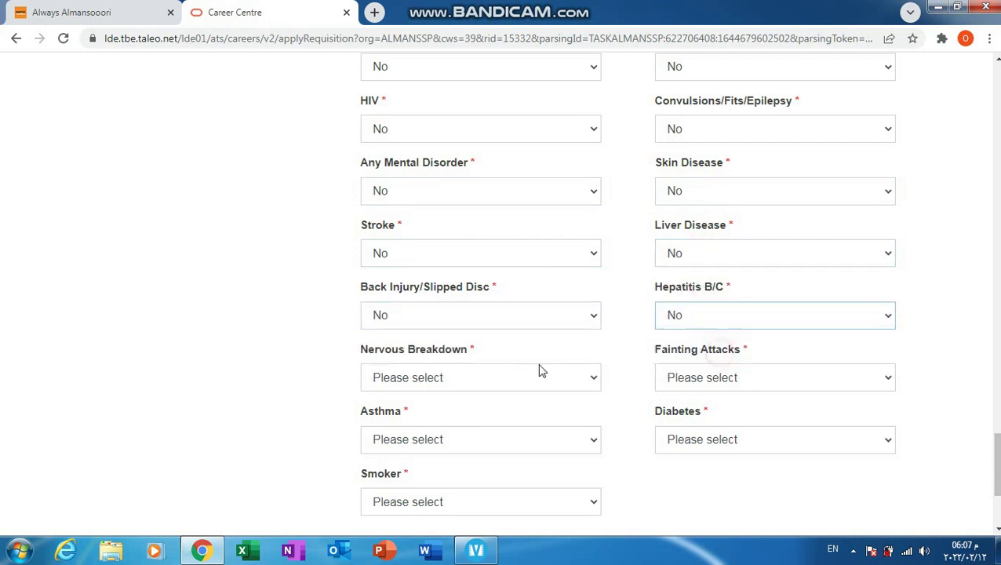
{"action": "left_click", "coordinate": [458, 379]}
{"action": "left_click", "coordinate": [458, 413]}
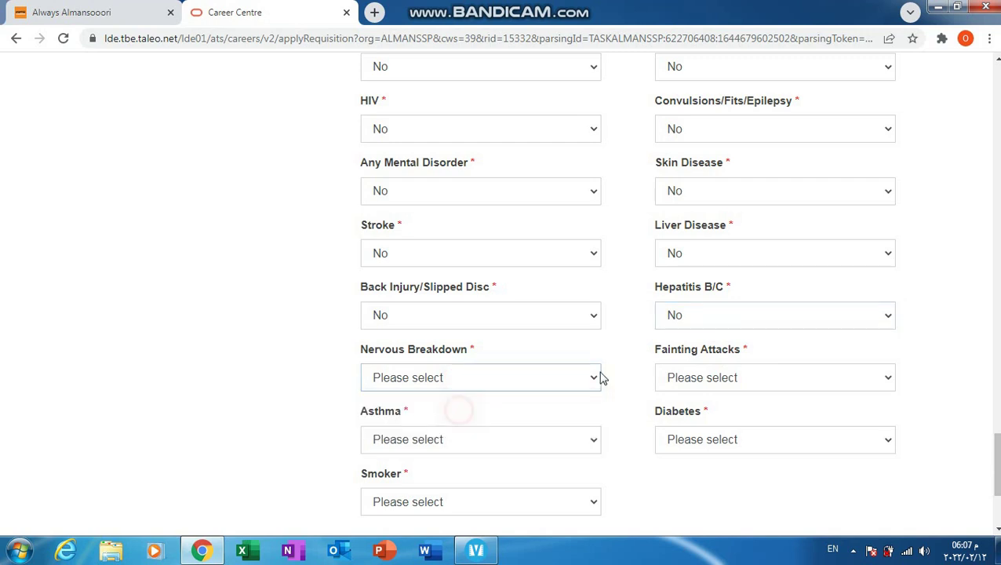
{"action": "left_click", "coordinate": [707, 380]}
{"action": "left_click", "coordinate": [686, 414]}
{"action": "left_click", "coordinate": [523, 437]}
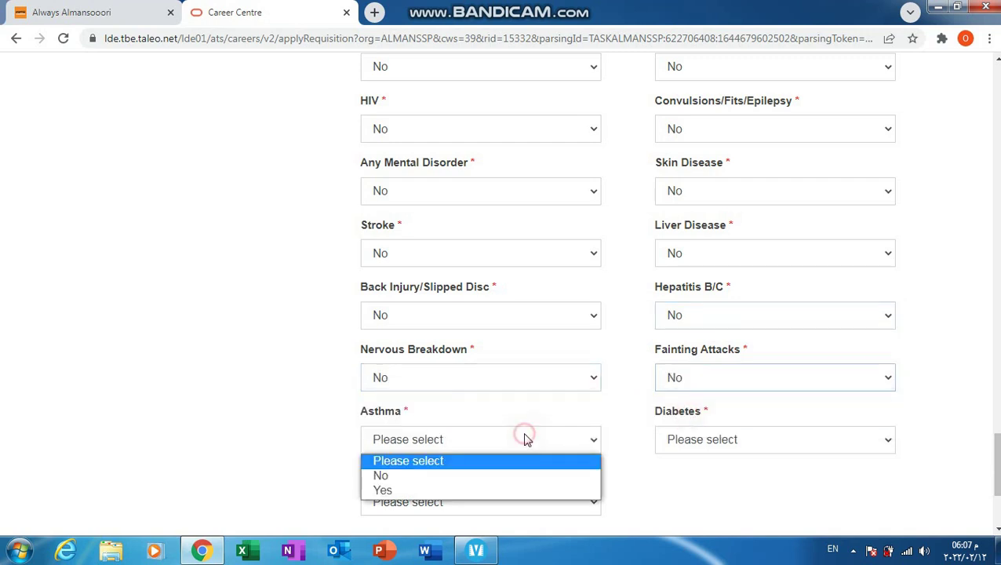
{"action": "left_click", "coordinate": [457, 475]}
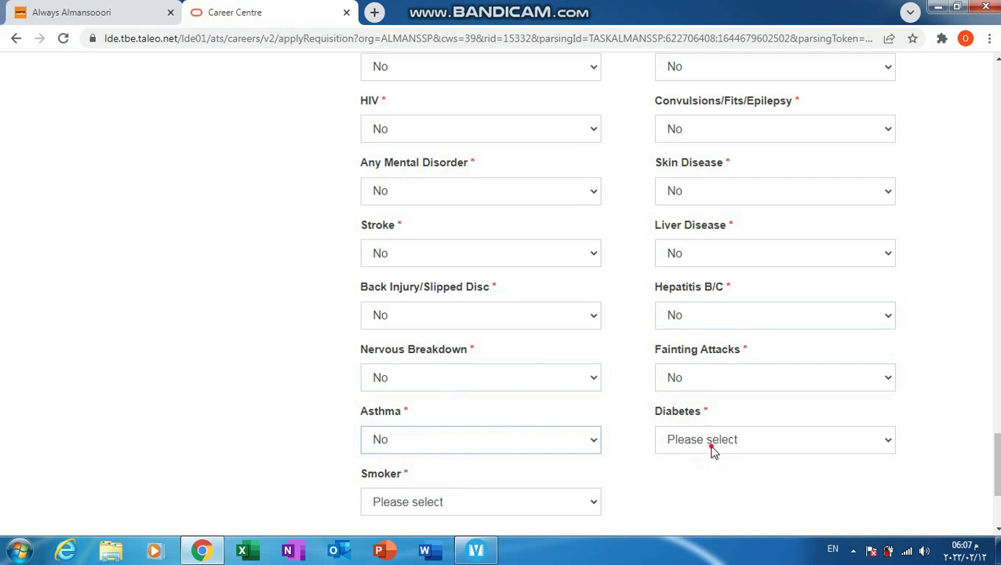
{"action": "left_click", "coordinate": [712, 449]}
{"action": "left_click", "coordinate": [693, 480]}
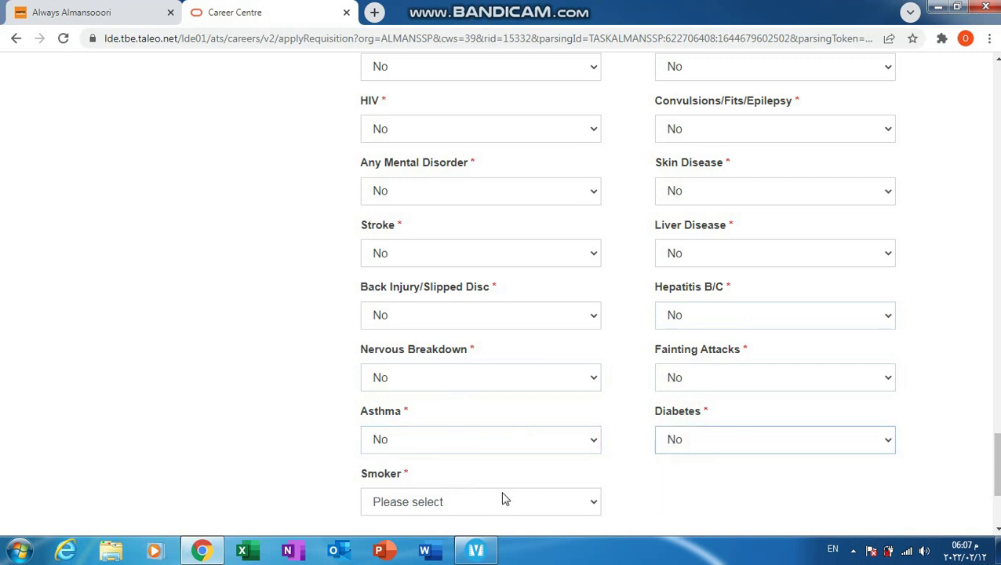
{"action": "left_click", "coordinate": [502, 501]}
{"action": "left_click", "coordinate": [551, 464]}
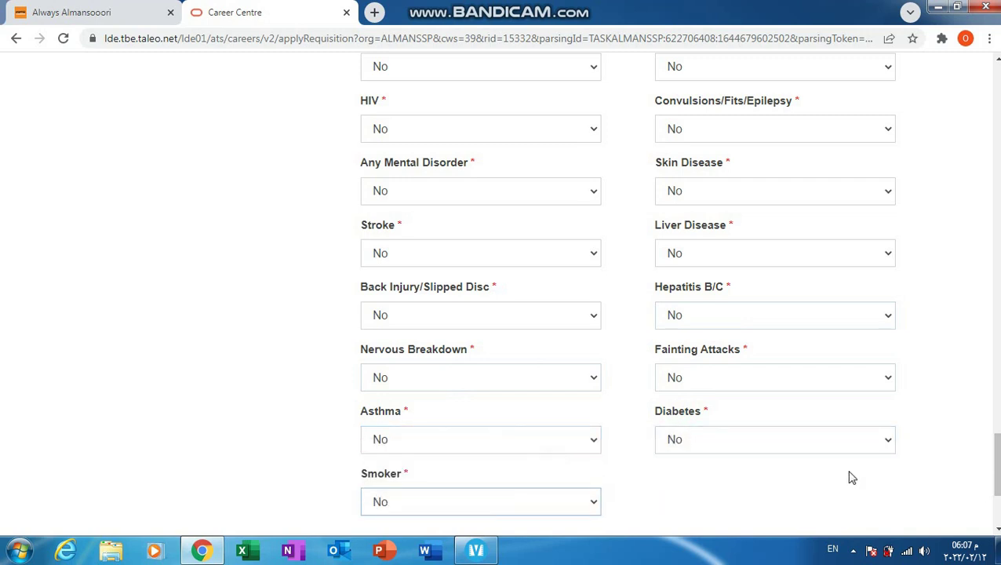
{"action": "left_click", "coordinate": [996, 529]}
{"action": "left_click", "coordinate": [997, 530]}
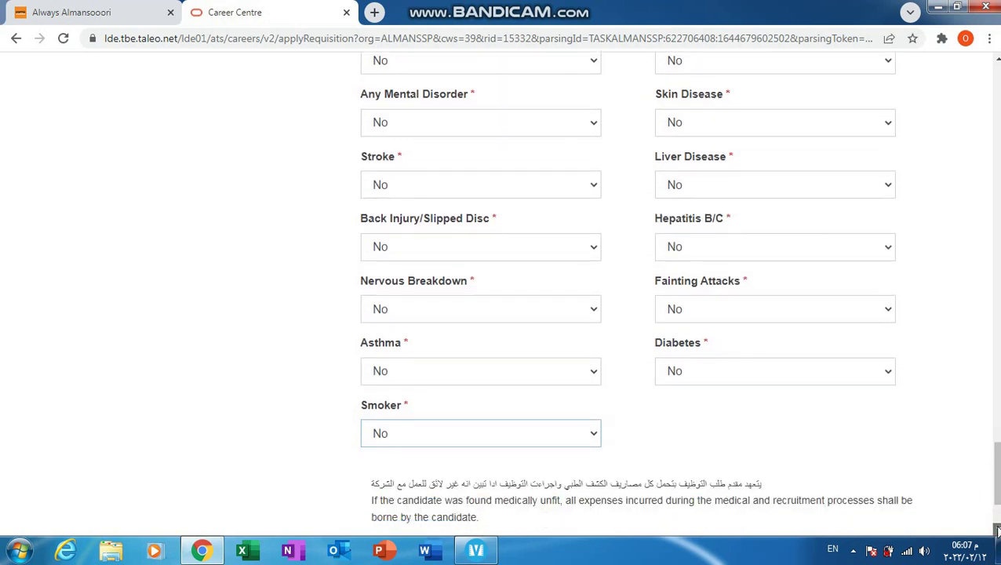
{"action": "left_click", "coordinate": [997, 529]}
{"action": "left_click", "coordinate": [997, 529]}
{"action": "left_click", "coordinate": [997, 530]}
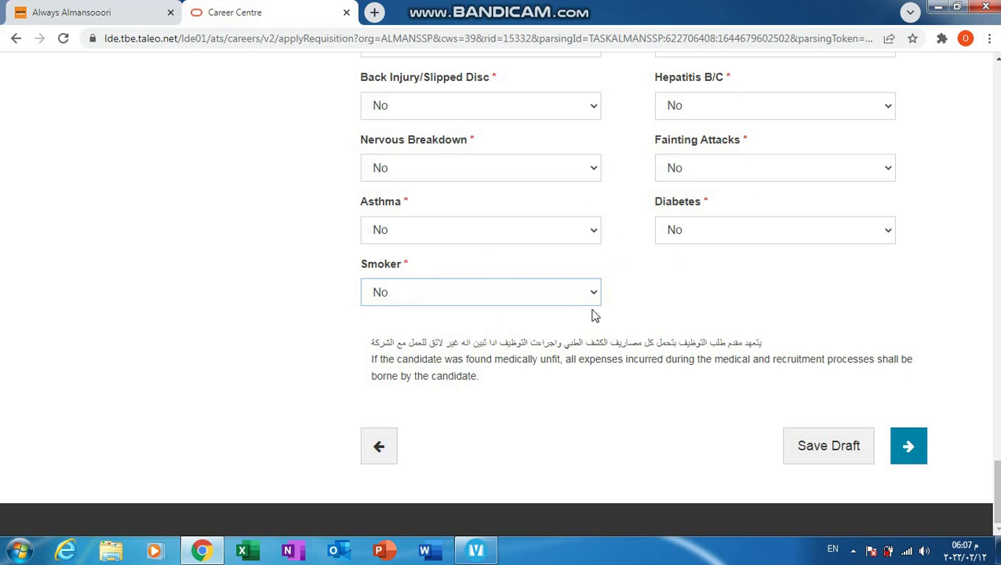
{"action": "left_click", "coordinate": [913, 462]}
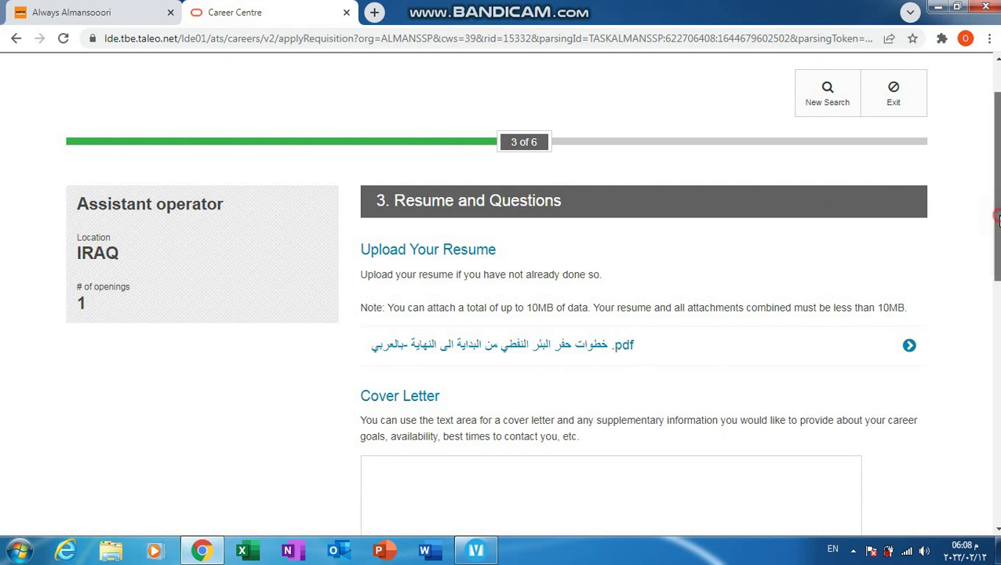
{"action": "left_click_drag", "start_coordinate": [996, 218], "coordinate": [996, 374]}
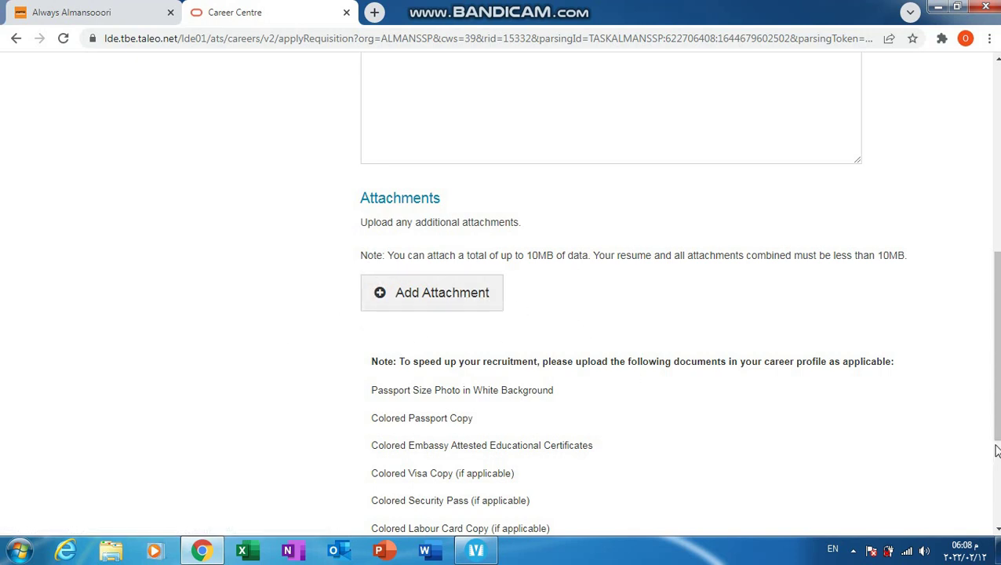
{"action": "scroll", "coordinate": [989, 369], "scroll_direction": "down", "scroll_amount": 1}
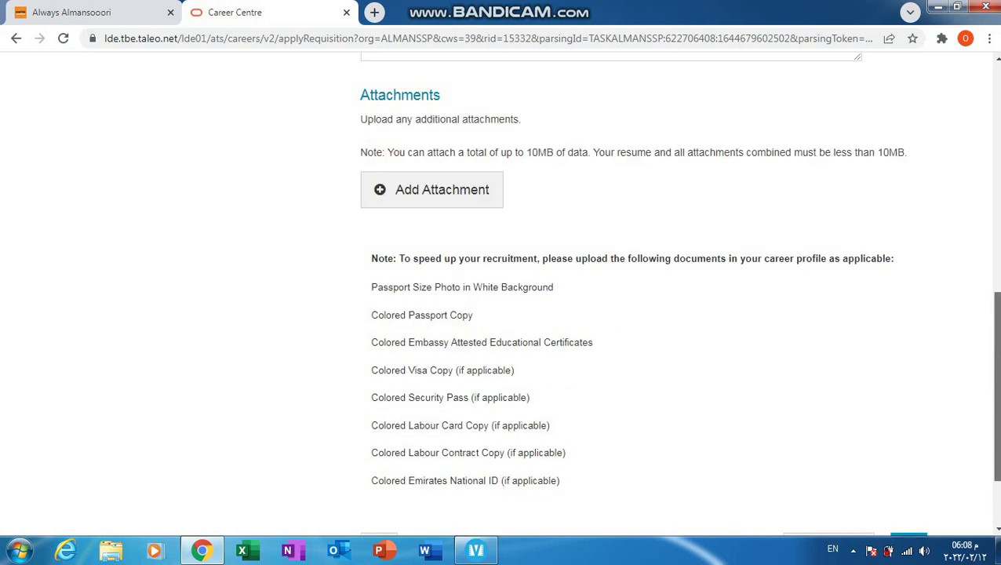
{"action": "scroll", "coordinate": [993, 385], "scroll_direction": "down", "scroll_amount": 2}
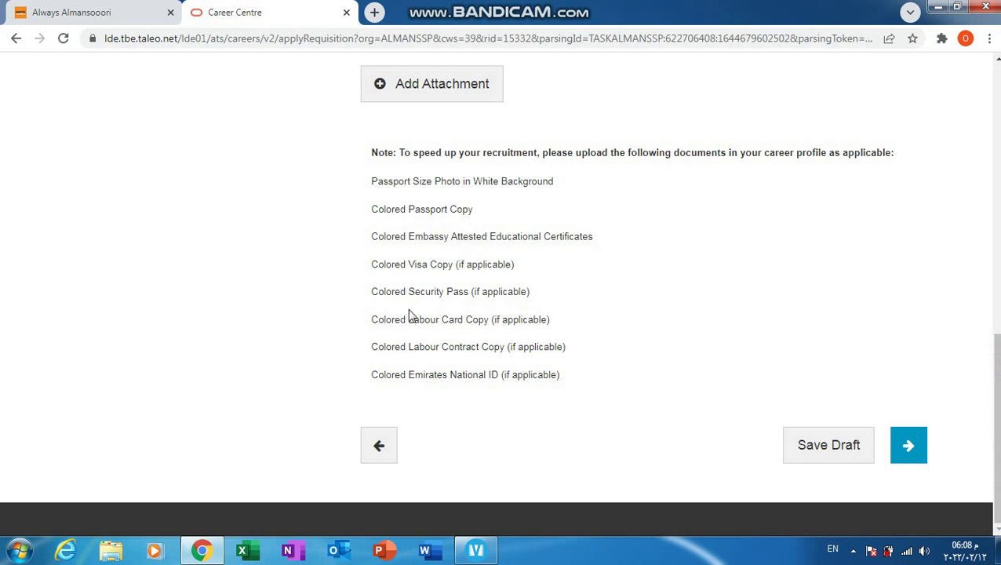
Step: Move to Work and Education History and add a job: Assistant operator at ASco
{"action": "left_click", "coordinate": [910, 449]}
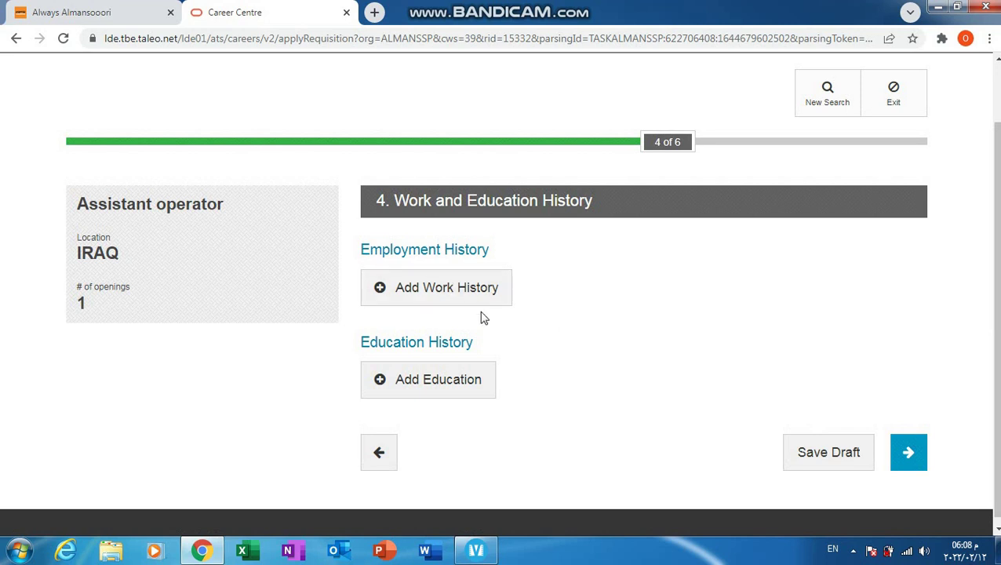
{"action": "left_click", "coordinate": [435, 277]}
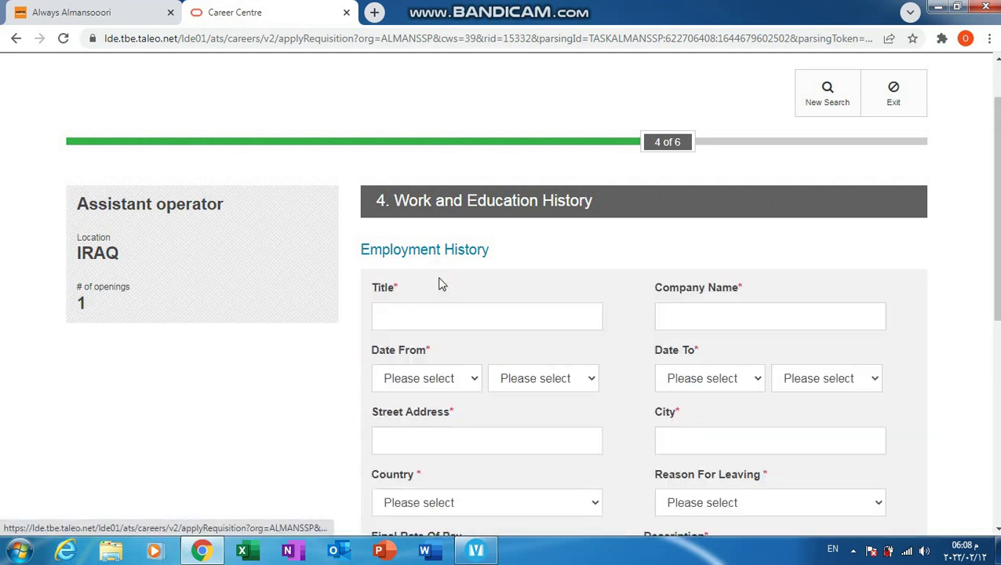
{"action": "left_click", "coordinate": [504, 319]}
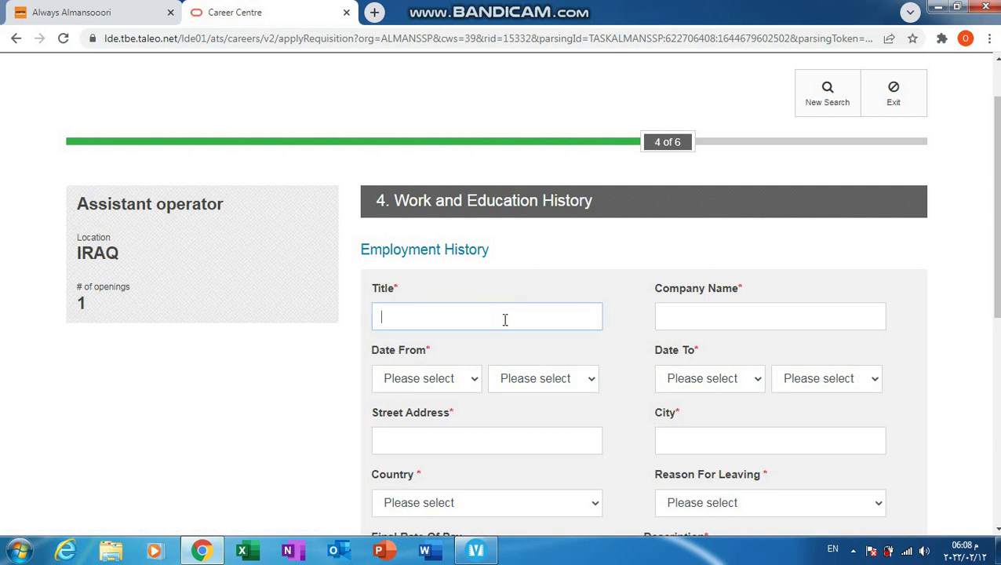
{"action": "type", "text": "Assistant oper"}
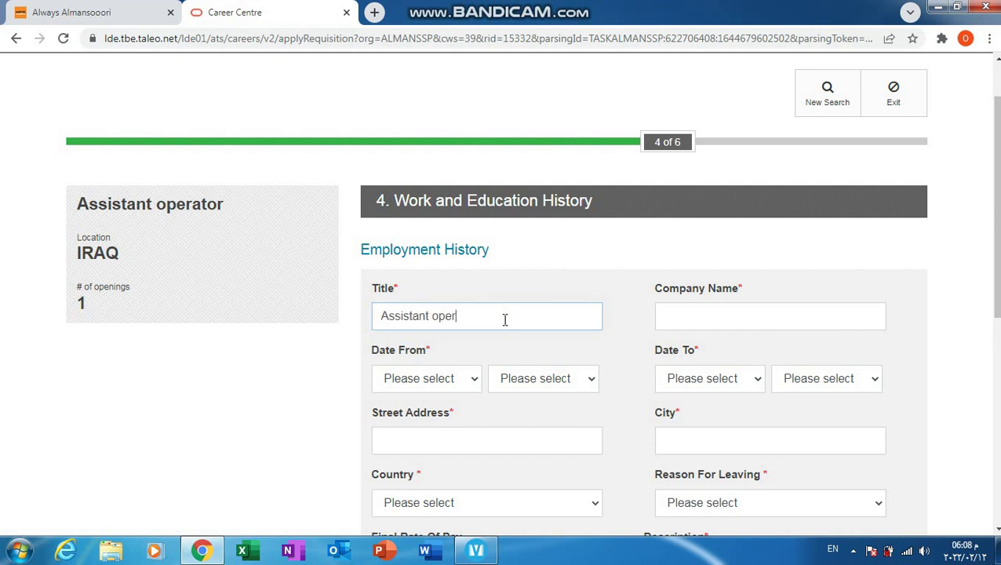
{"action": "type", "text": "ator"}
{"action": "left_click", "coordinate": [704, 314]}
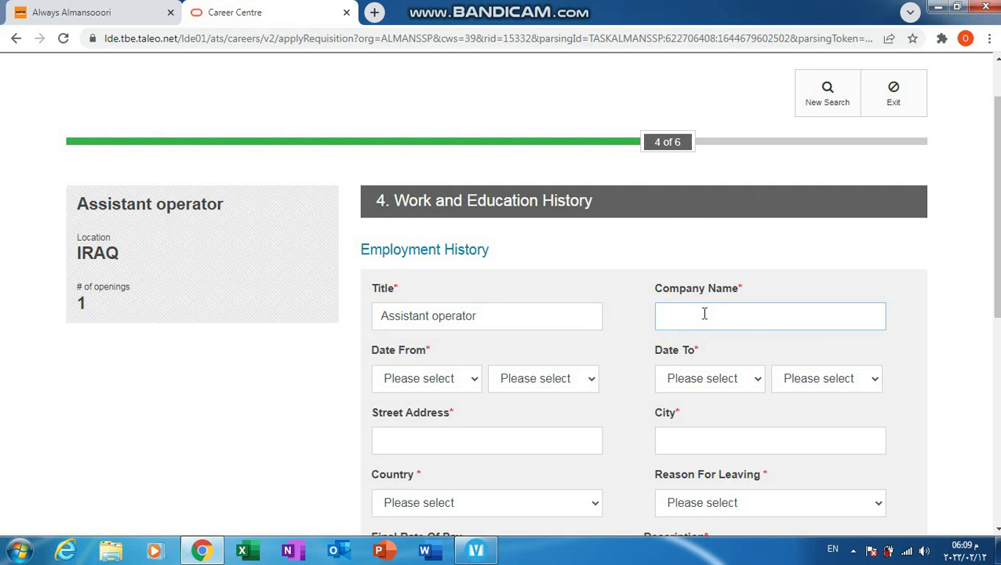
{"action": "type", "text": "AScо"}
{"action": "left_click", "coordinate": [460, 379]}
Step: Date the job from June 2012 to August 2021, correcting the end year from 2011
{"action": "left_click", "coordinate": [413, 268]}
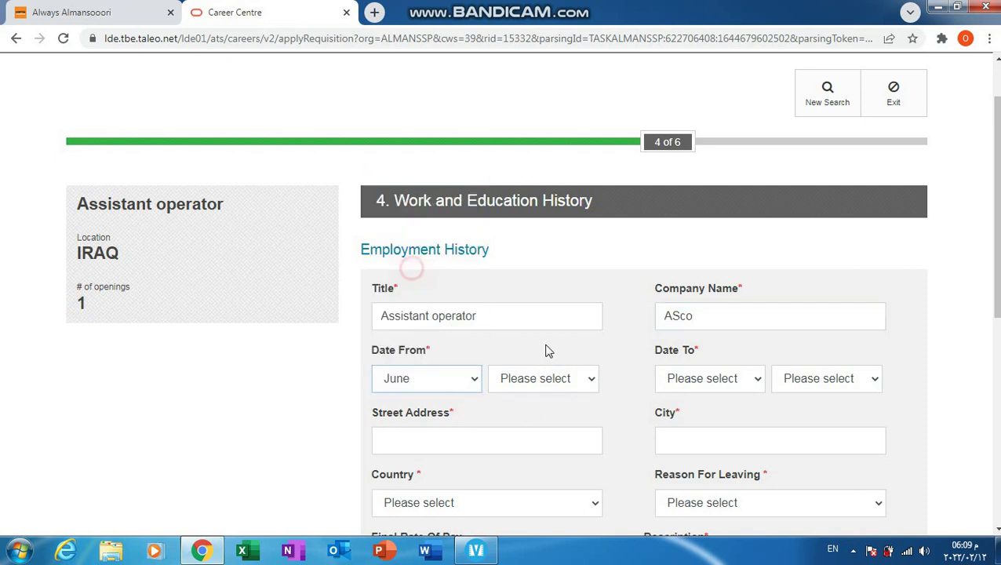
{"action": "left_click", "coordinate": [565, 391]}
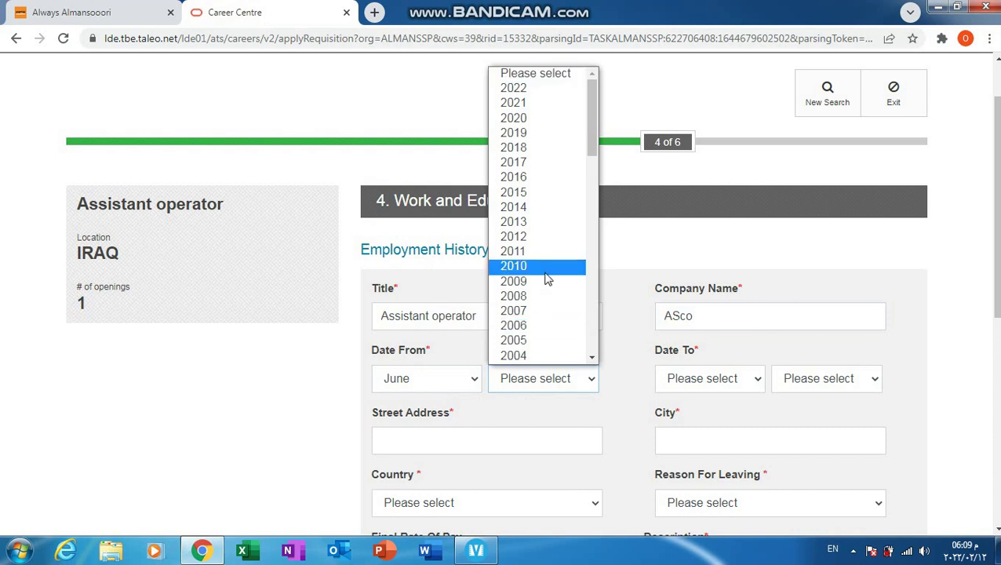
{"action": "left_click", "coordinate": [534, 237]}
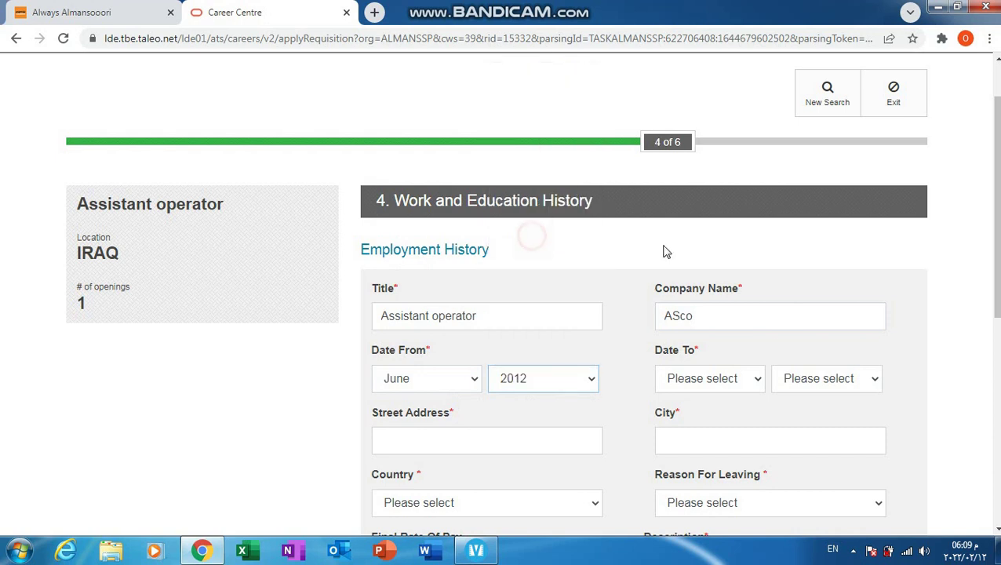
{"action": "left_click", "coordinate": [734, 379]}
{"action": "left_click", "coordinate": [714, 298]}
{"action": "left_click", "coordinate": [851, 384]}
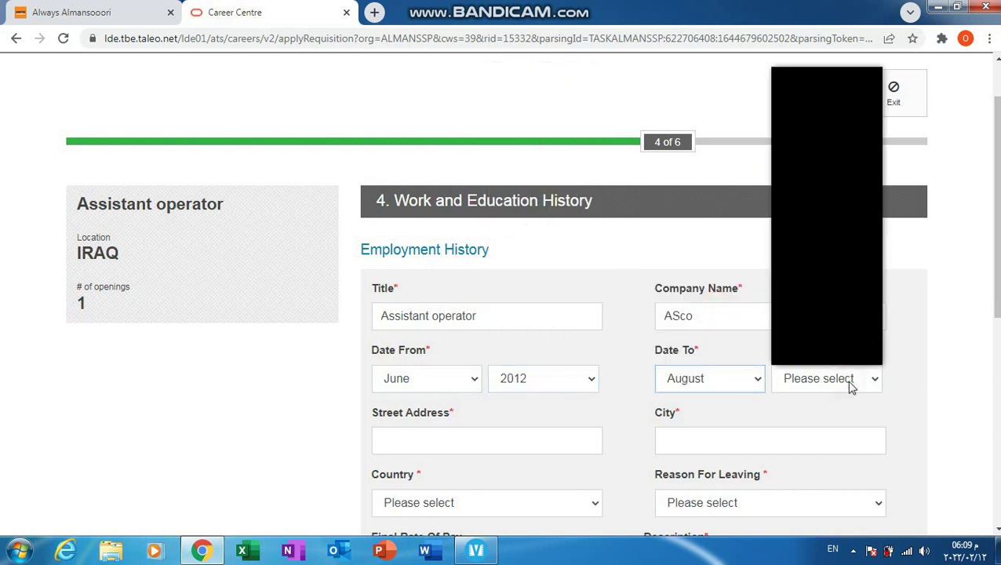
{"action": "left_click", "coordinate": [840, 261]}
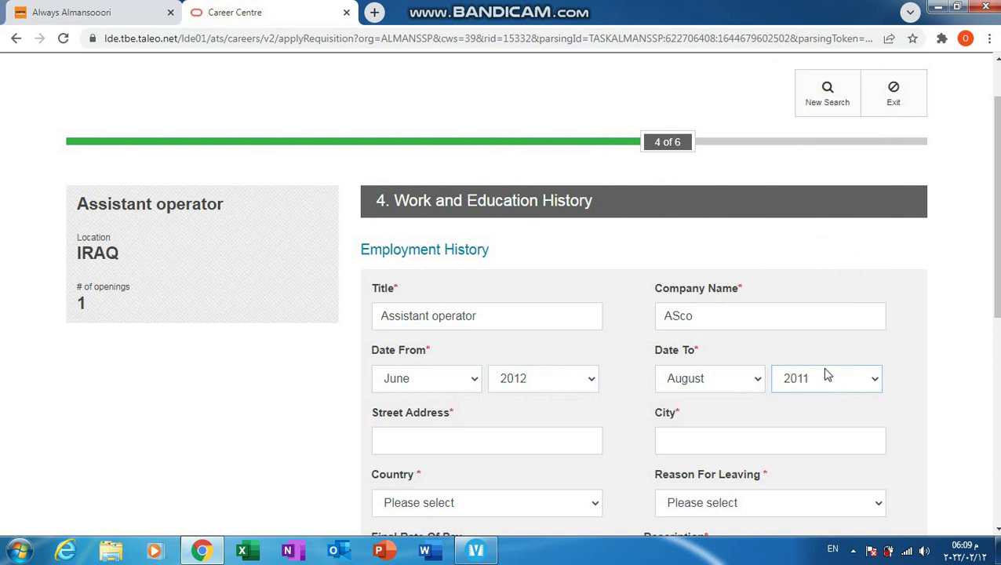
{"action": "left_click", "coordinate": [836, 384]}
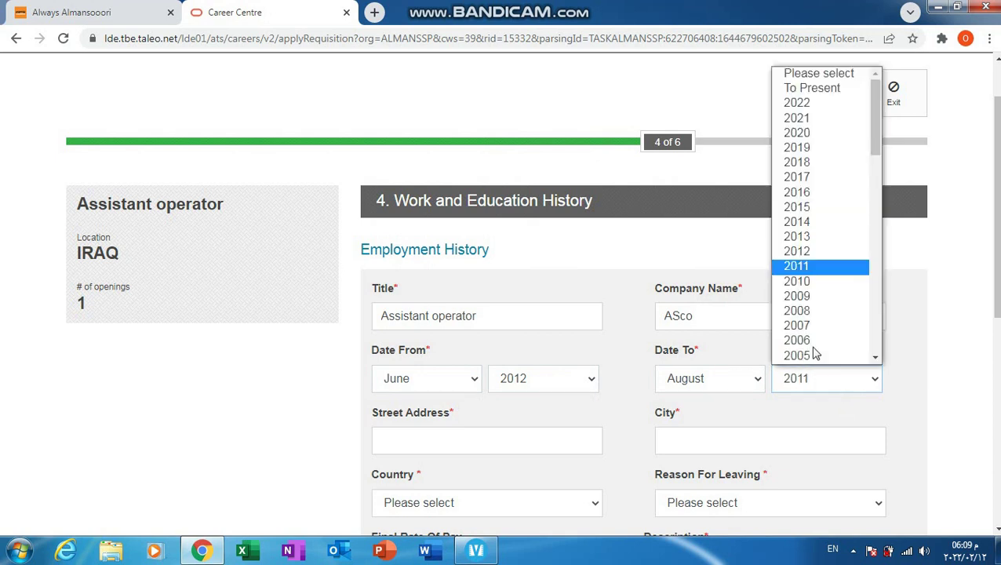
{"action": "left_click", "coordinate": [813, 117]}
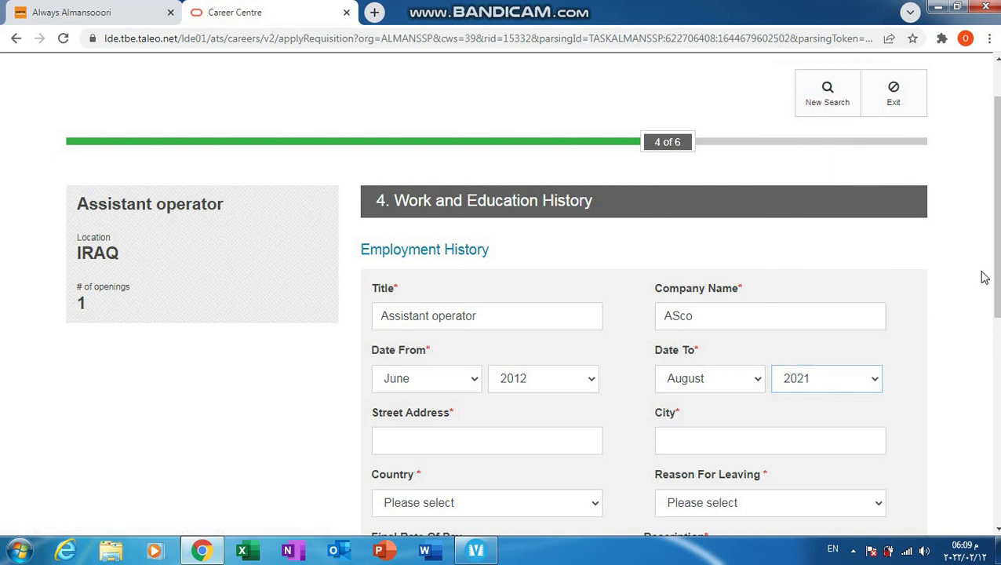
{"action": "scroll", "coordinate": [371, 252], "scroll_direction": "down", "scroll_amount": 1}
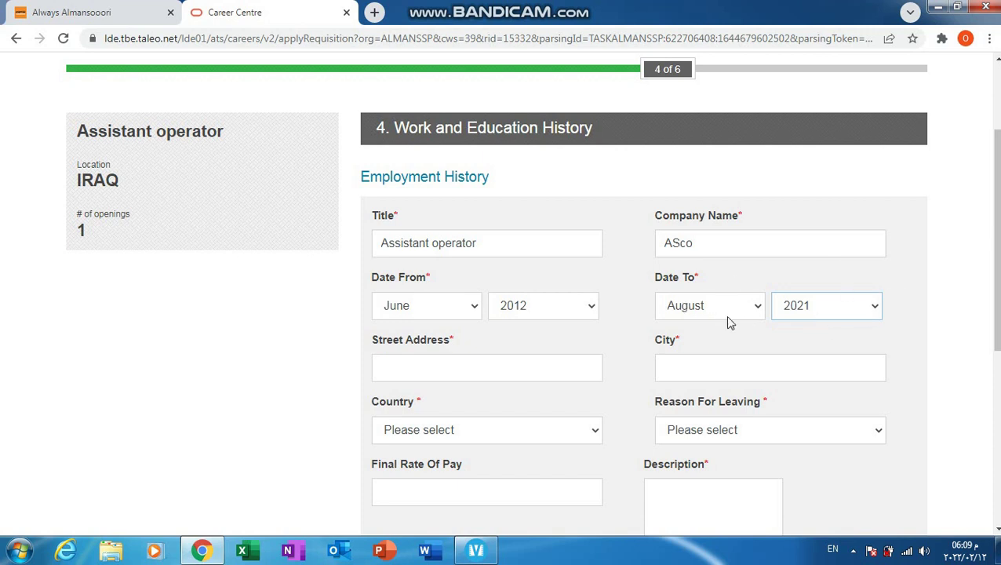
Step: Fill the employment entry's Street Address and City with placeholder text
{"action": "left_click", "coordinate": [511, 366]}
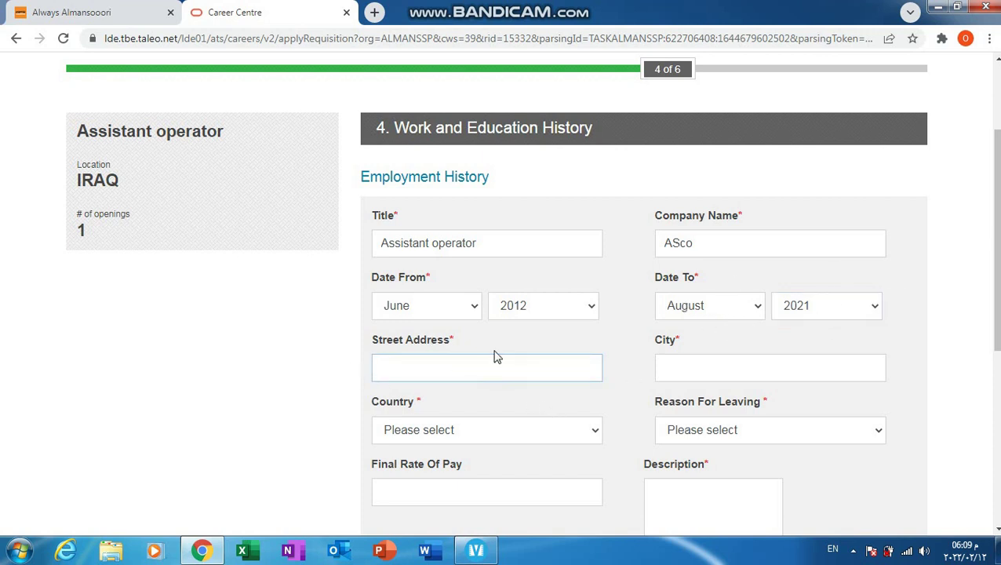
{"action": "type", "text": "uhjjkuhjhk"}
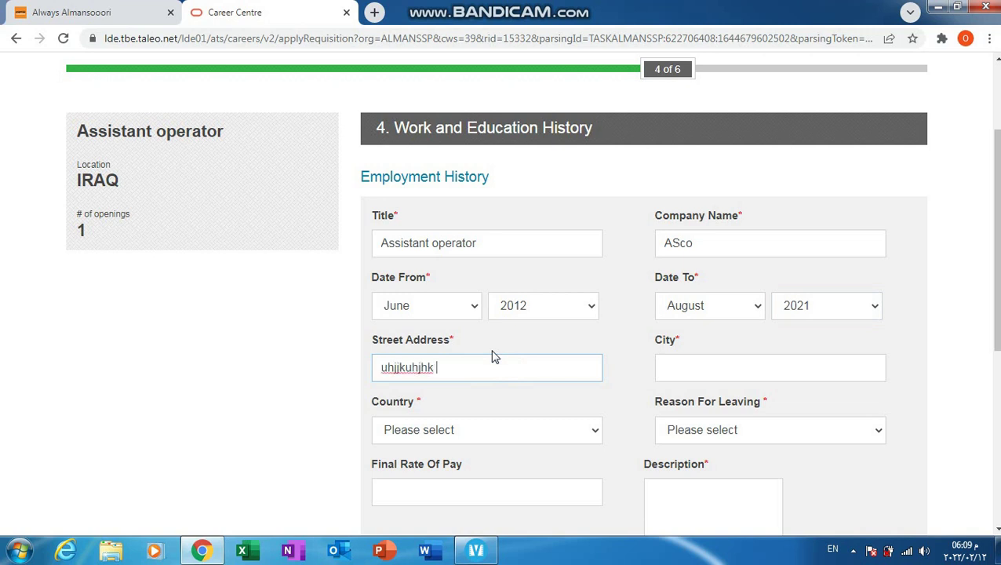
{"action": "left_click", "coordinate": [693, 363]}
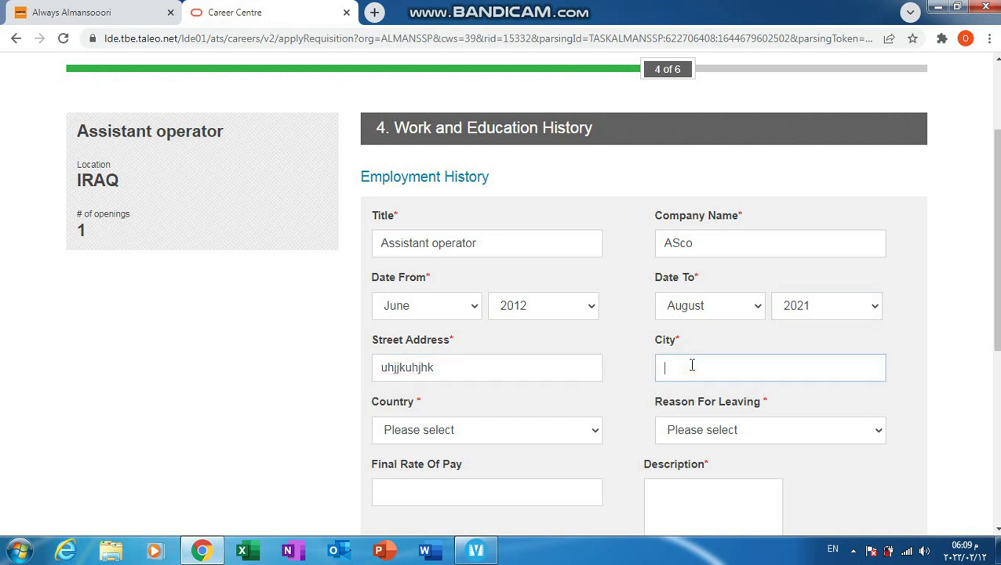
{"action": "type", "text": "jhkjhkj"}
Step: Set the employment entry's Country to Egypt and open the Reason For Leaving list
{"action": "left_click", "coordinate": [571, 436]}
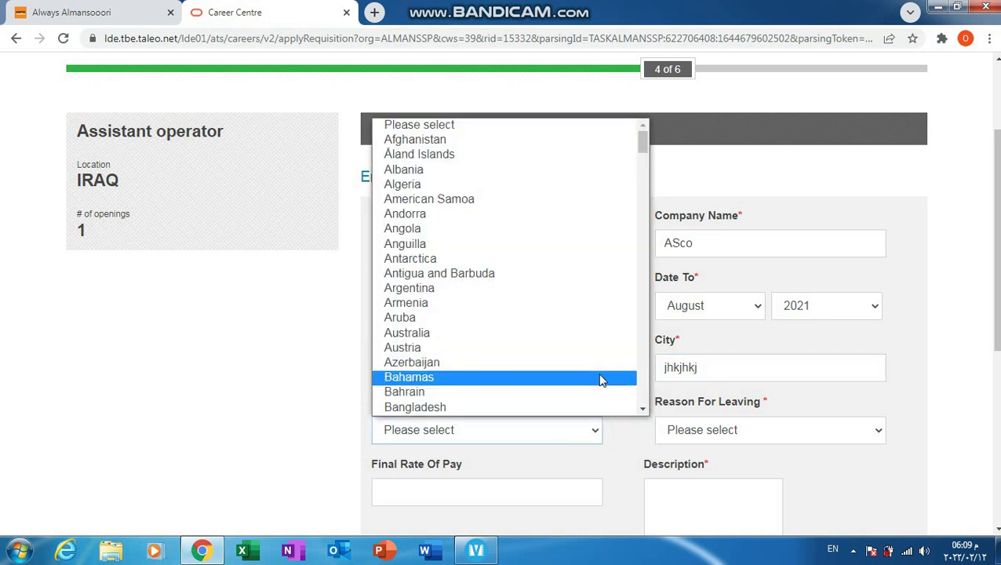
{"action": "scroll", "coordinate": [641, 414], "scroll_direction": "down", "scroll_amount": 12}
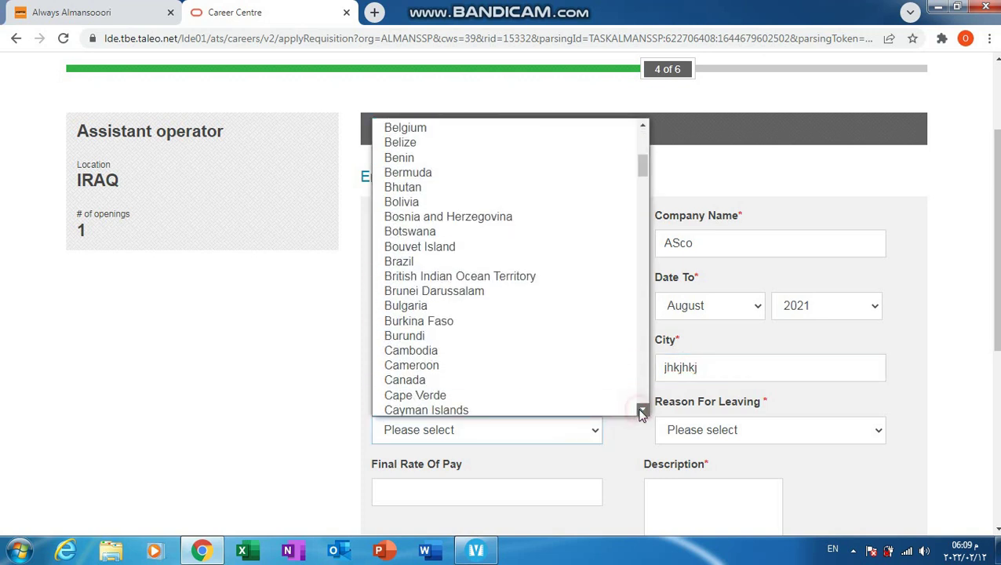
{"action": "scroll", "coordinate": [641, 412], "scroll_direction": "down", "scroll_amount": 8}
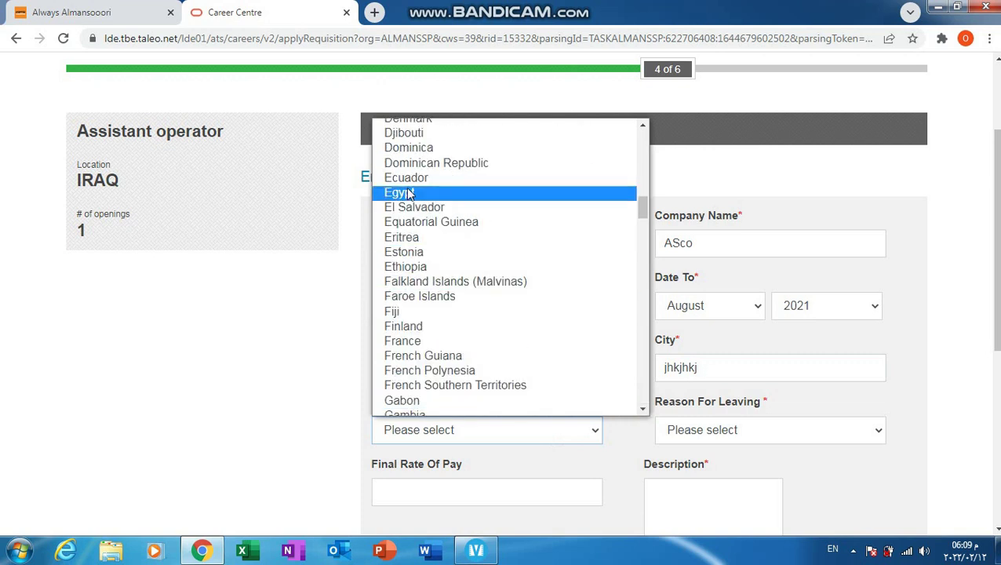
{"action": "left_click", "coordinate": [416, 193]}
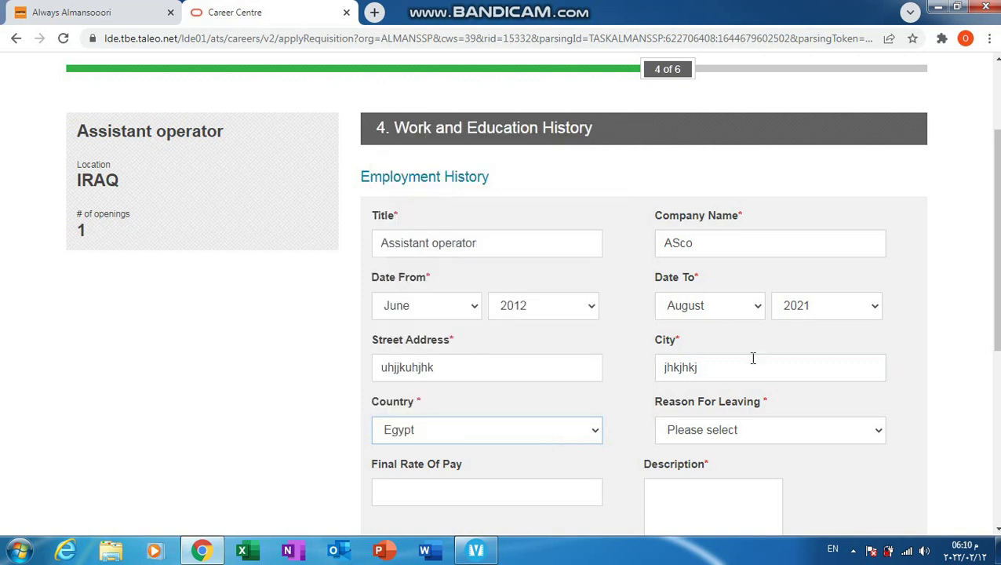
{"action": "left_click", "coordinate": [758, 430]}
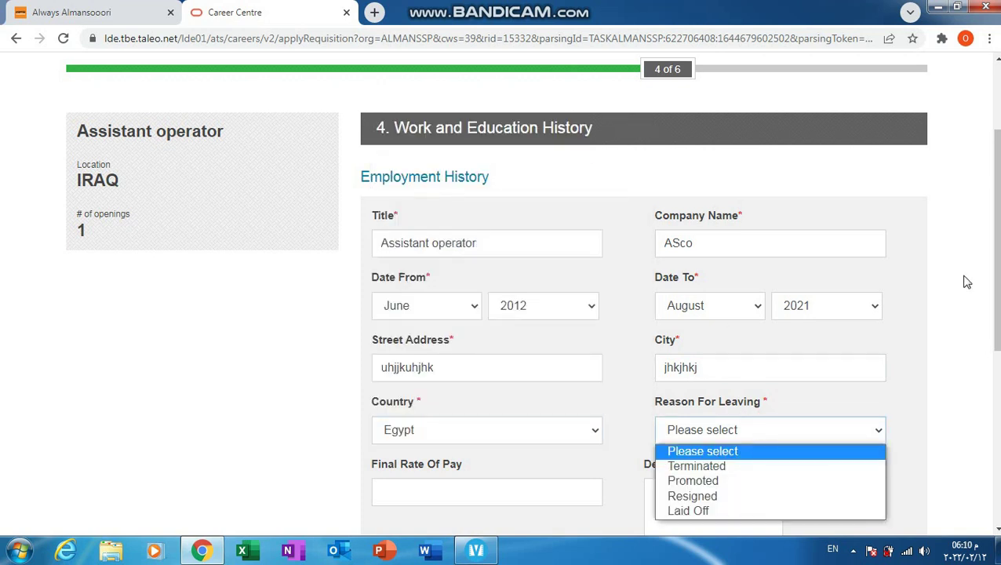
{"action": "left_click_drag", "start_coordinate": [994, 235], "coordinate": [994, 319]}
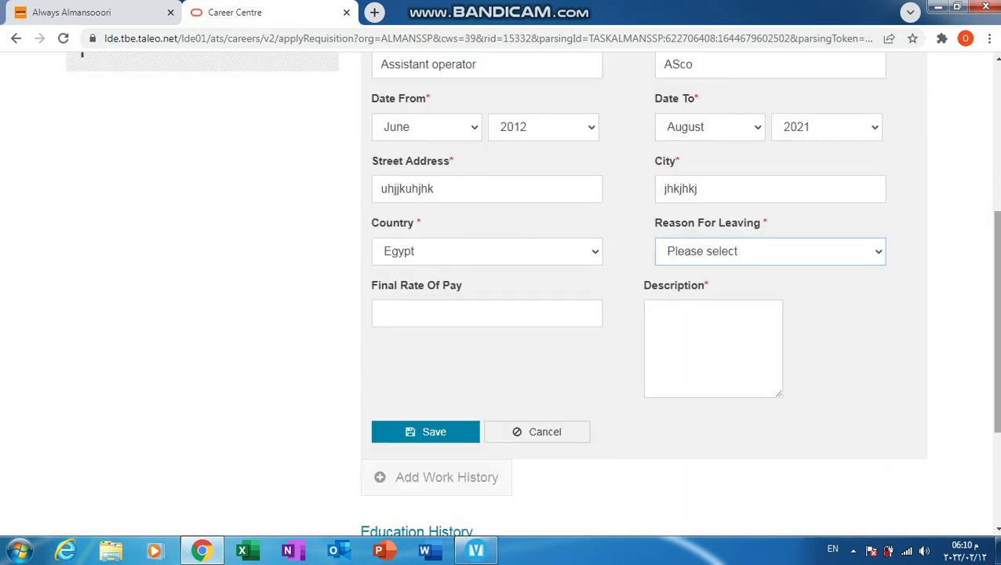
{"action": "left_click", "coordinate": [878, 255]}
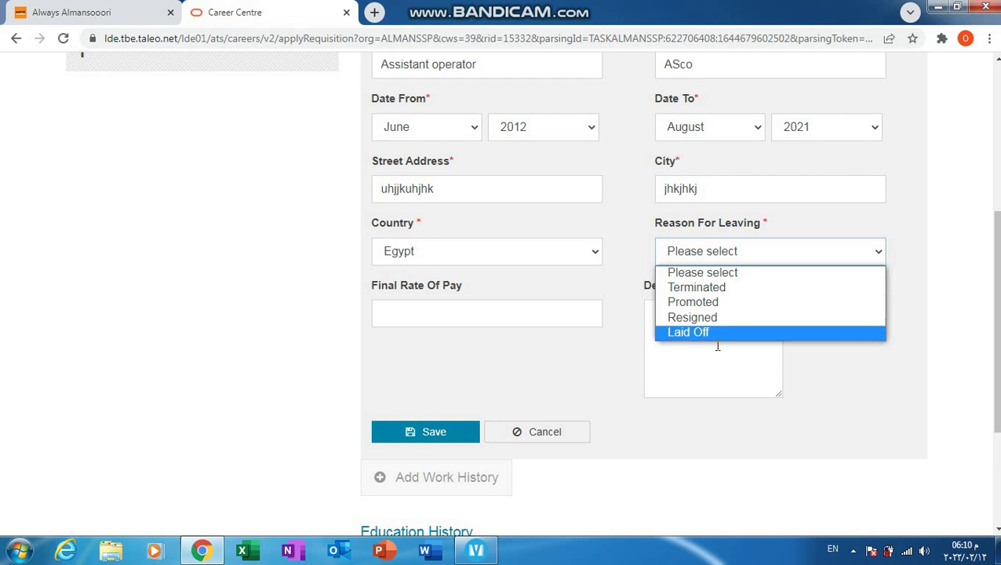
Step: Set Reason For Leaving to Terminated
{"action": "left_click", "coordinate": [695, 287]}
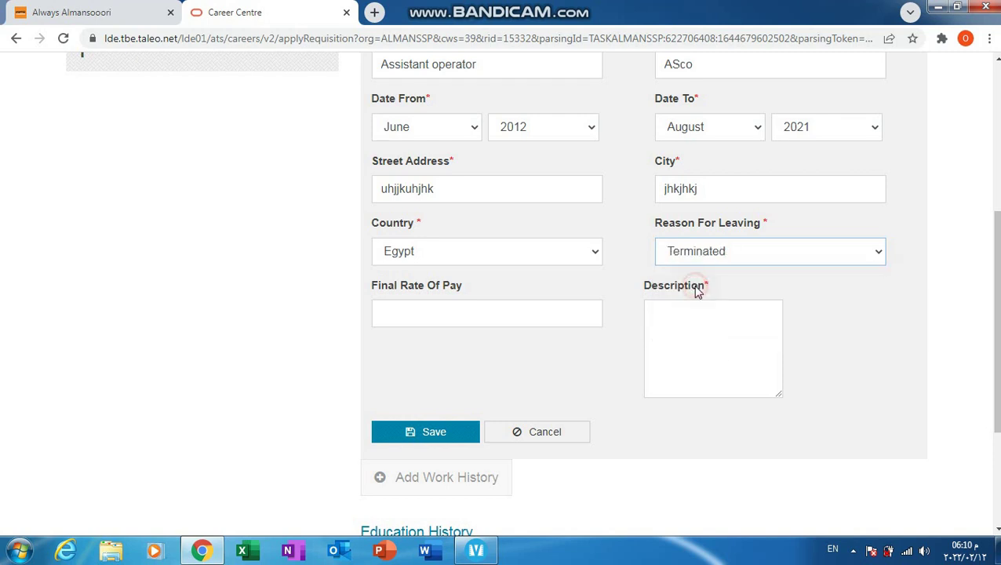
{"action": "left_click", "coordinate": [548, 320]}
{"action": "left_click", "coordinate": [705, 338]}
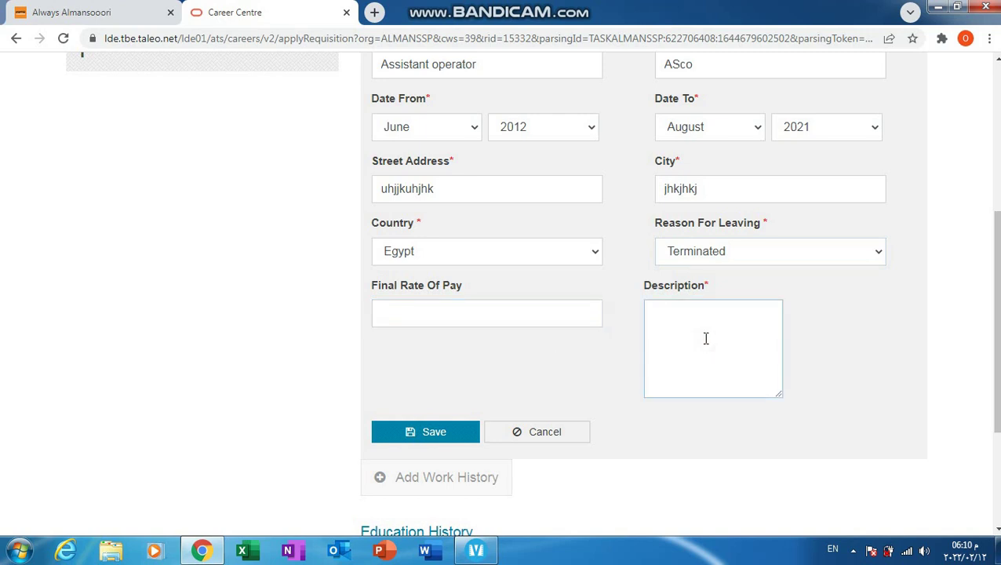
{"action": "left_click", "coordinate": [480, 306]}
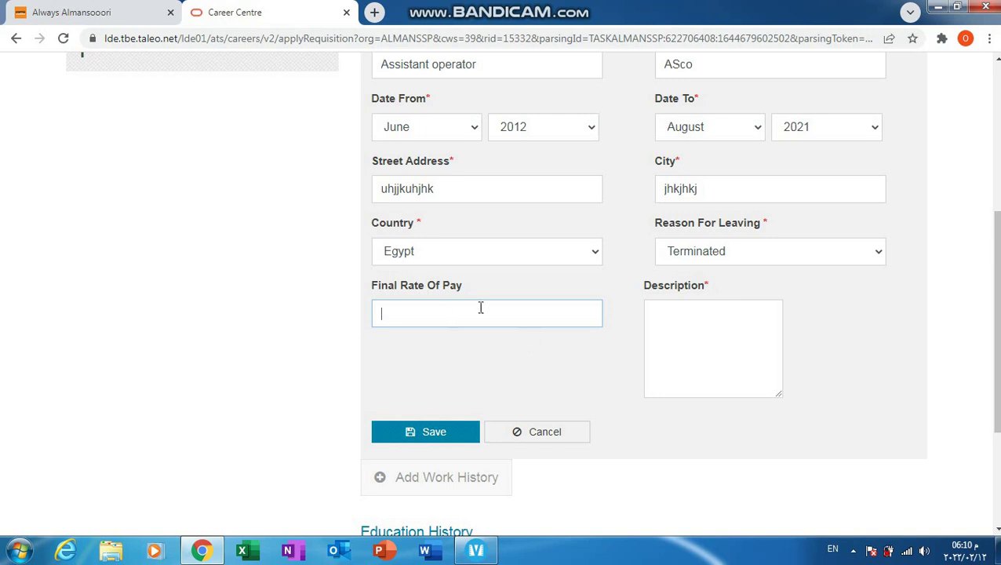
Step: Enter a placeholder job Description for the Assistant operator entry
{"action": "left_click", "coordinate": [726, 353]}
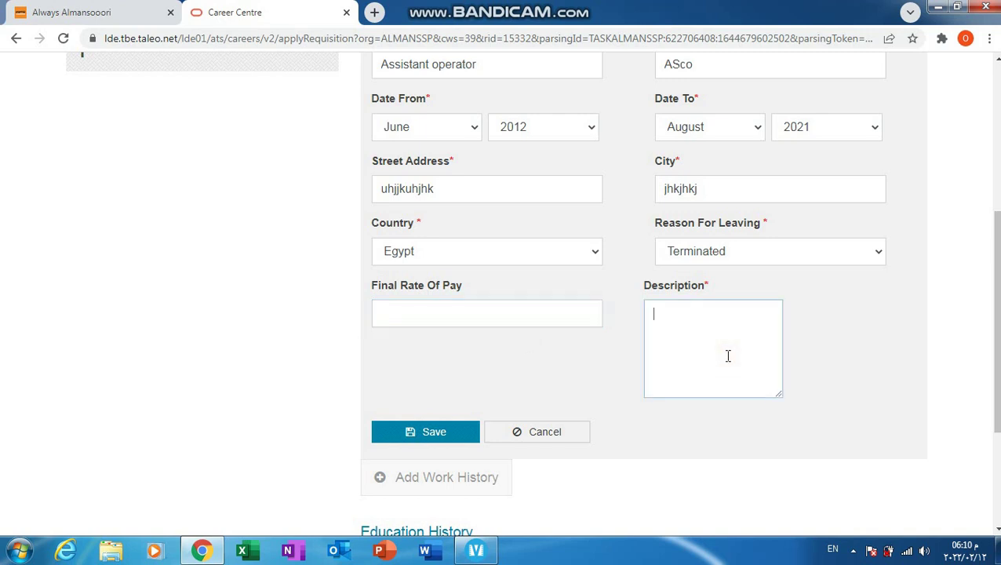
{"action": "type", "text": "asds sdvds"}
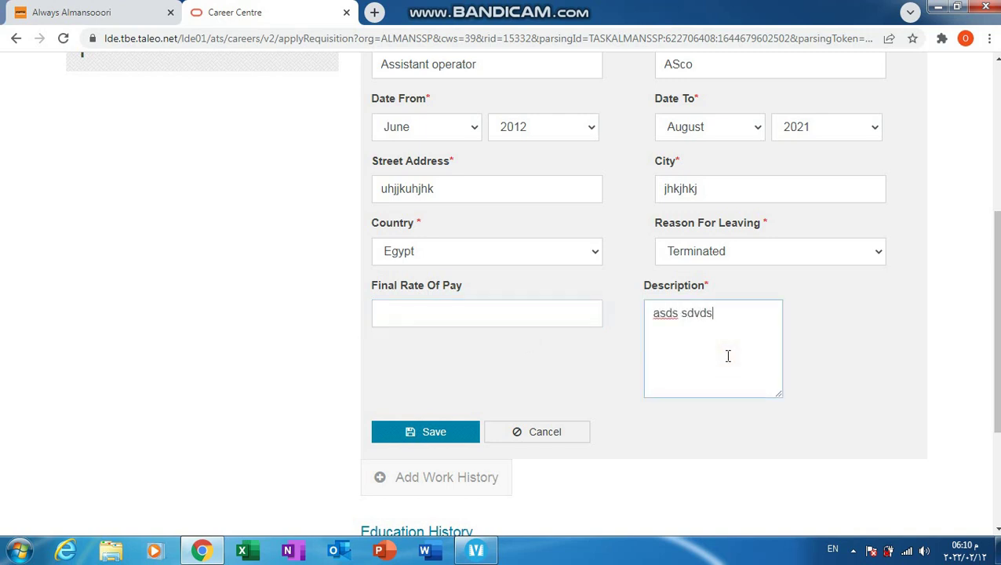
{"action": "type", "text": " sdvsdvsdv sv"}
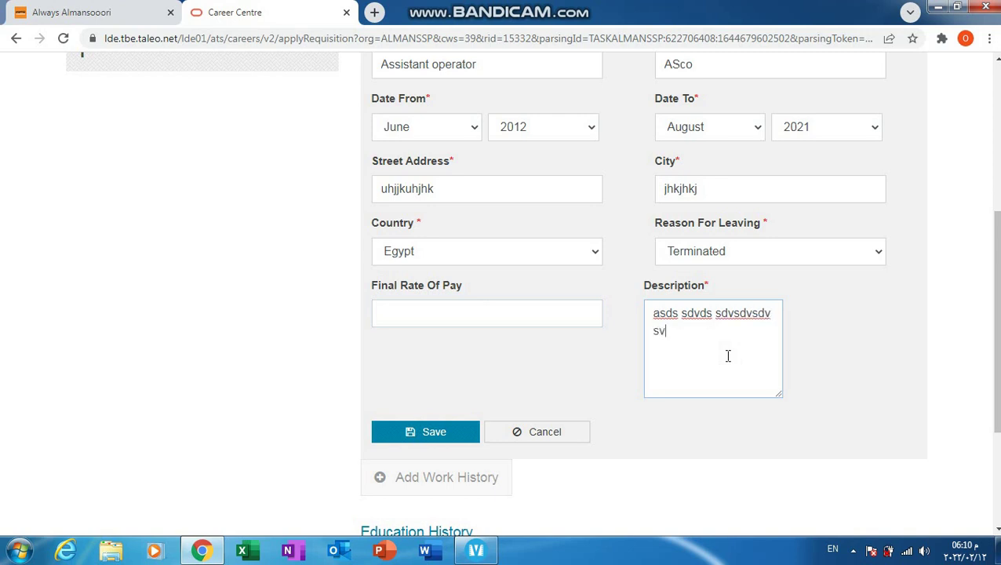
{"action": "type", "text": "dvsd svsdd"}
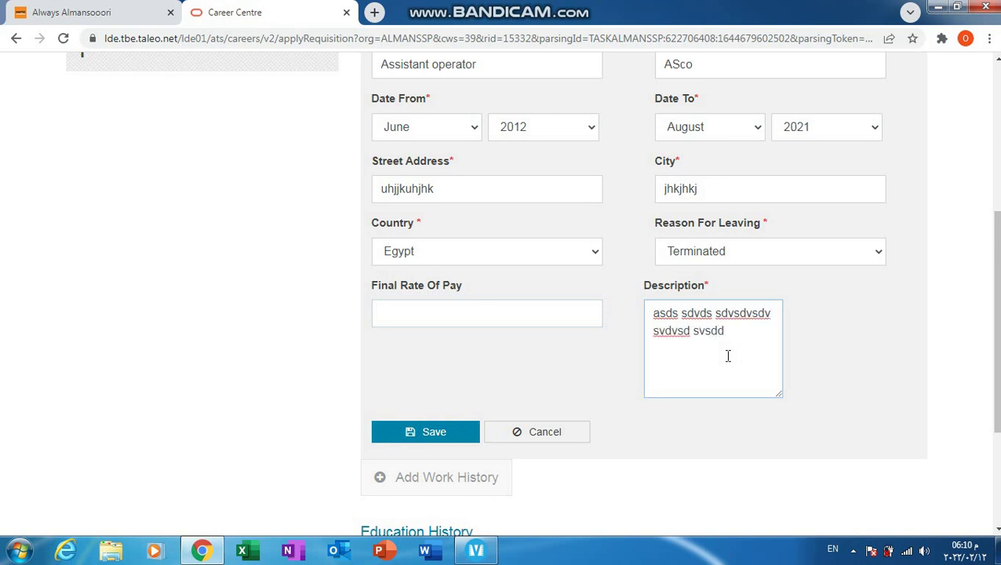
{"action": "left_click", "coordinate": [862, 364]}
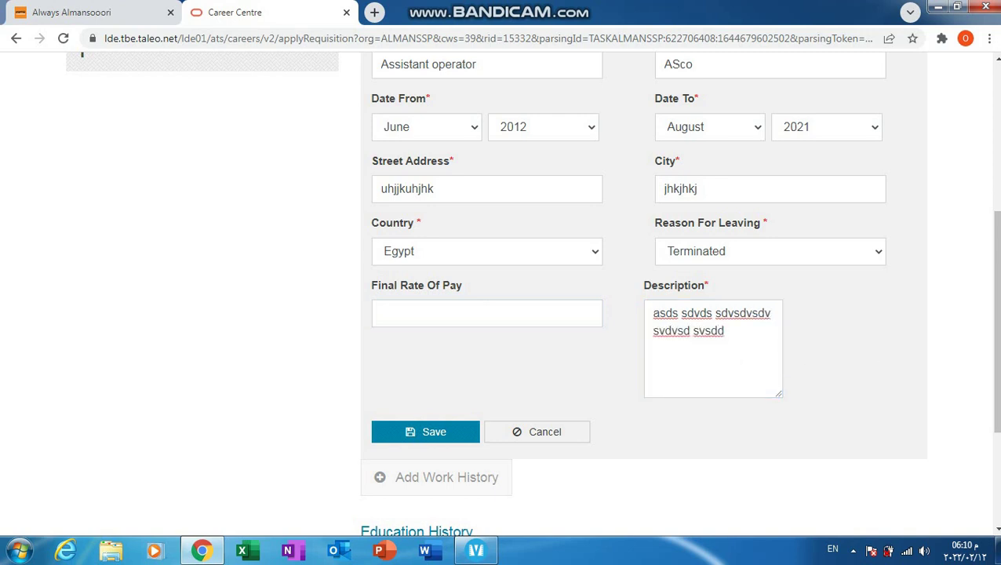
{"action": "scroll", "coordinate": [500, 287], "scroll_direction": "down", "scroll_amount": 3}
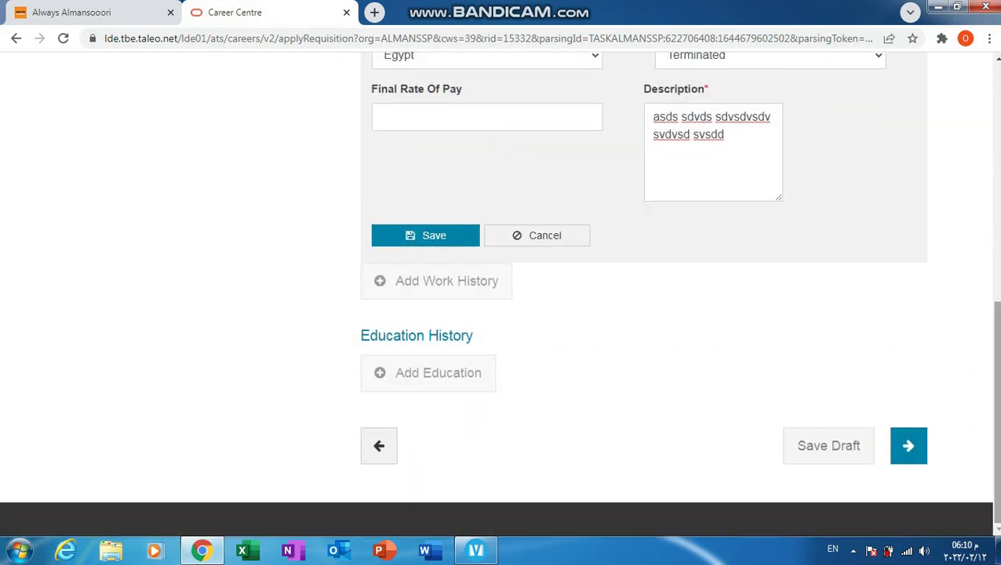
Step: Add a new education entry with Date From set to August 2014
{"action": "left_click", "coordinate": [446, 368]}
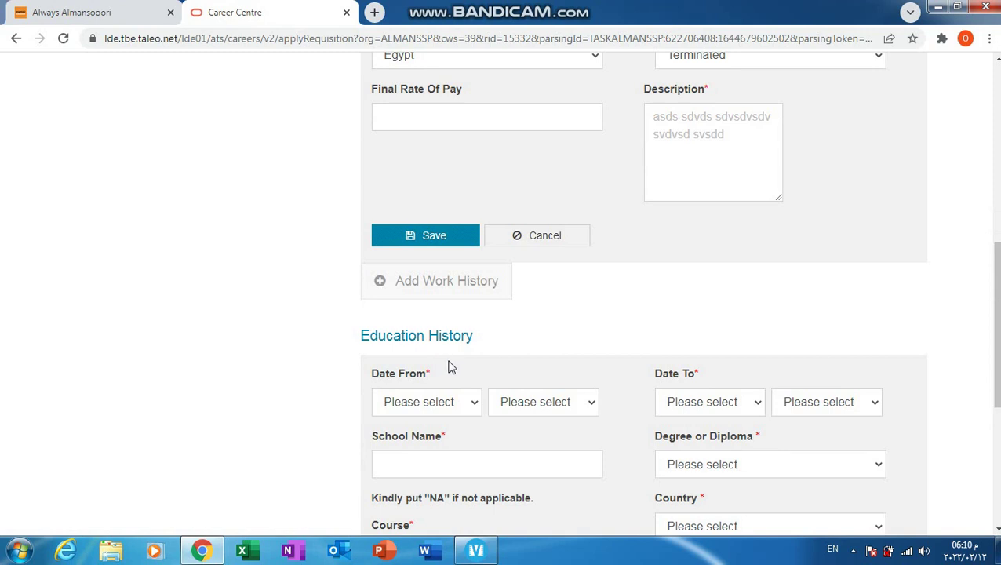
{"action": "left_click_drag", "start_coordinate": [994, 321], "coordinate": [995, 362]}
{"action": "scroll", "coordinate": [567, 192], "scroll_direction": "down", "scroll_amount": 3}
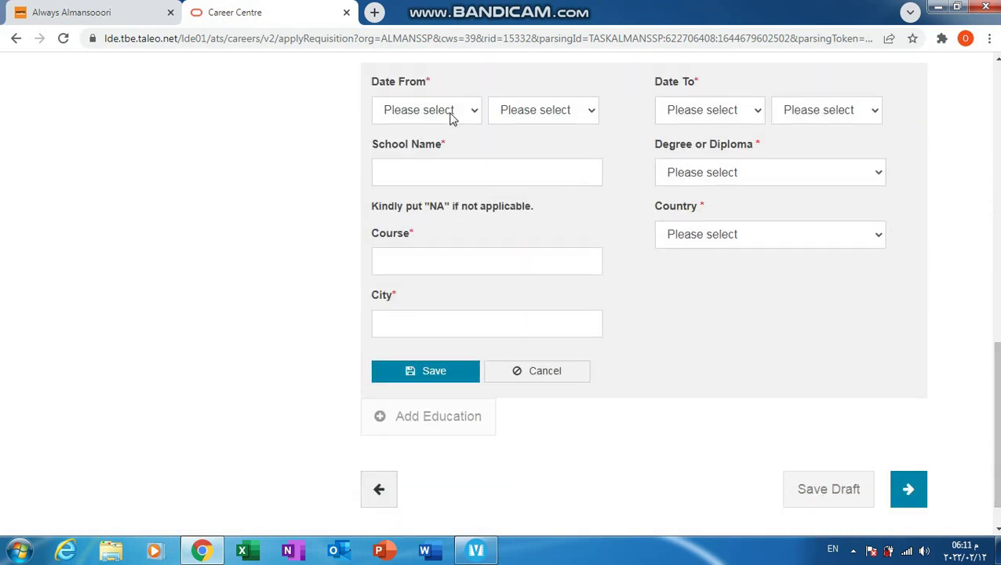
{"action": "left_click", "coordinate": [451, 116]}
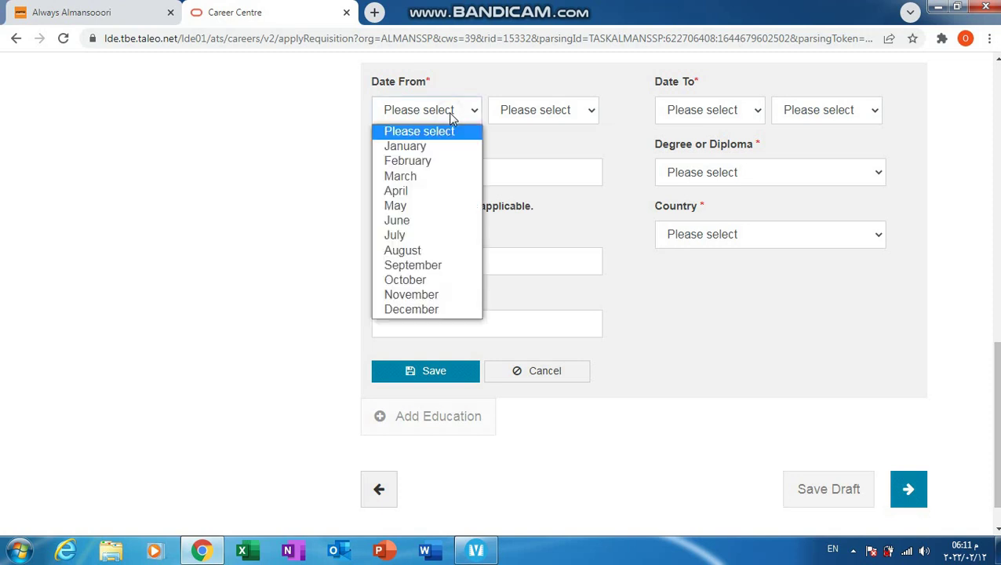
{"action": "left_click", "coordinate": [393, 188]}
{"action": "left_click", "coordinate": [463, 122]}
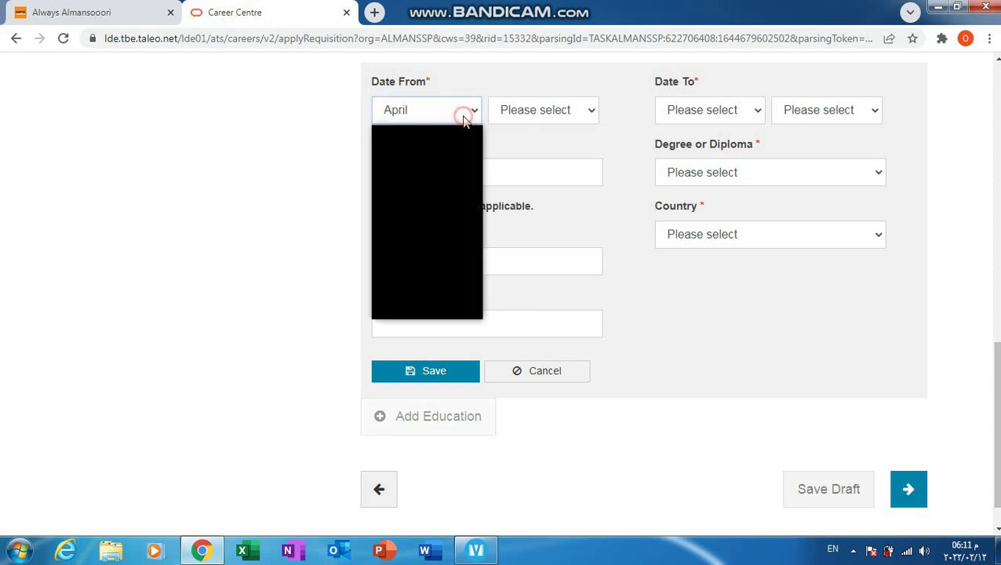
{"action": "left_click", "coordinate": [423, 251]}
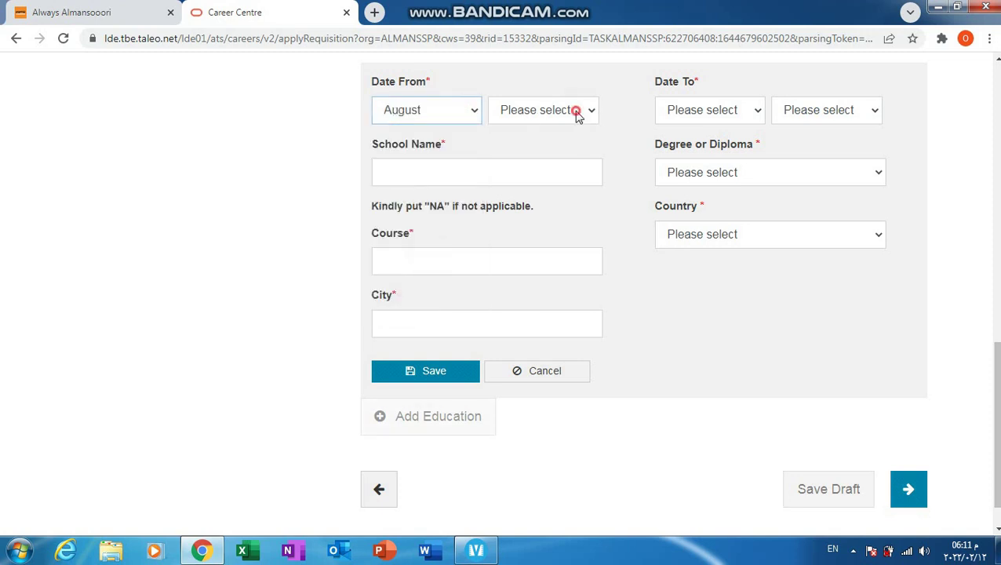
{"action": "left_click", "coordinate": [575, 111]}
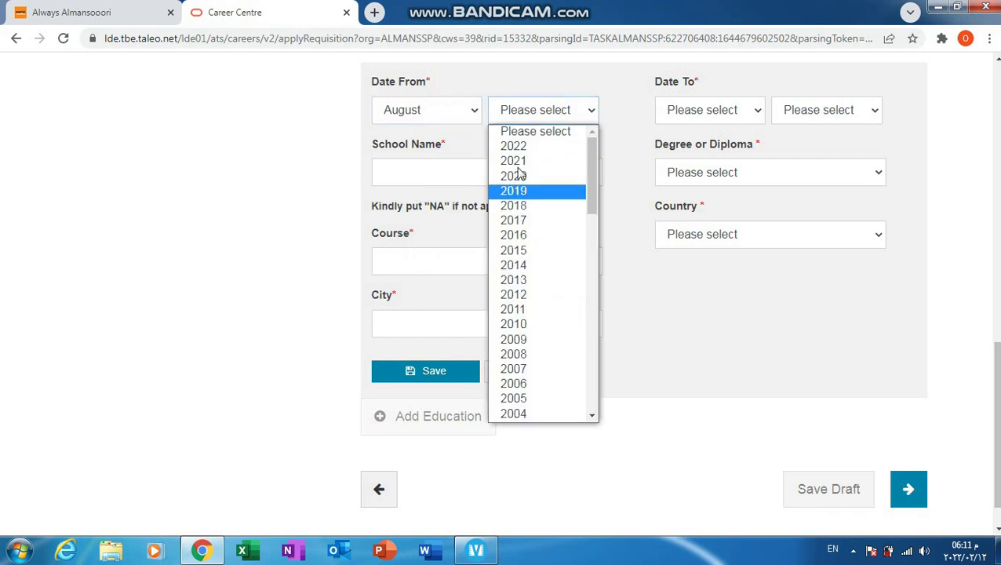
{"action": "left_click", "coordinate": [531, 219]}
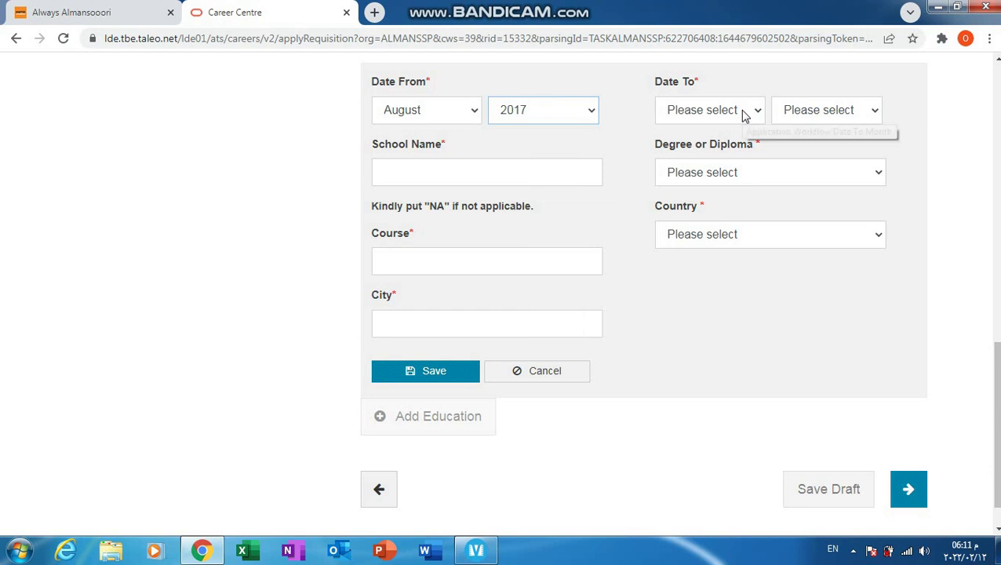
{"action": "left_click", "coordinate": [566, 114]}
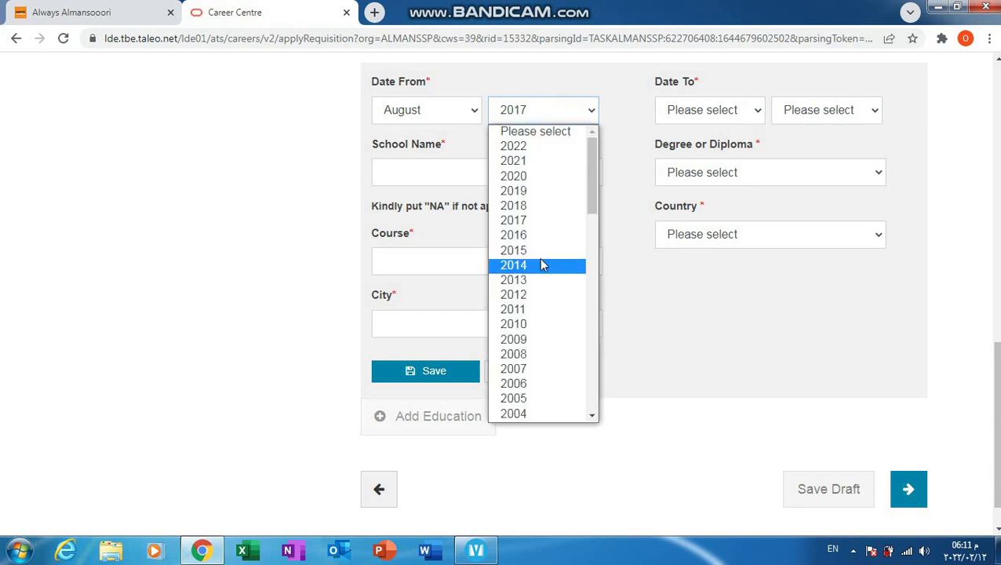
{"action": "left_click", "coordinate": [538, 265]}
Step: Set the education Date To to August 2019 and enter a placeholder School Name
{"action": "left_click", "coordinate": [743, 110]}
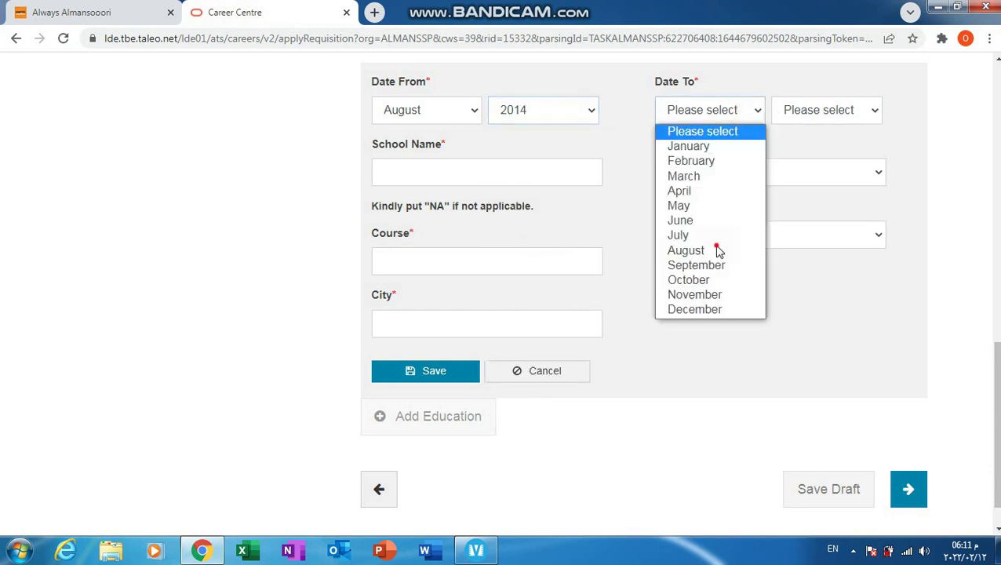
{"action": "left_click", "coordinate": [716, 250]}
{"action": "left_click", "coordinate": [833, 114]}
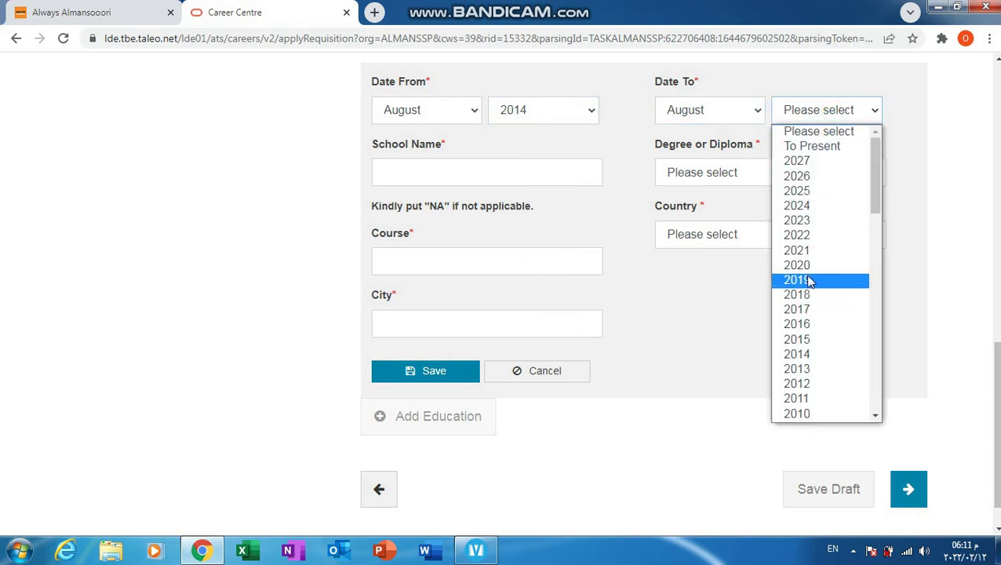
{"action": "left_click", "coordinate": [810, 280]}
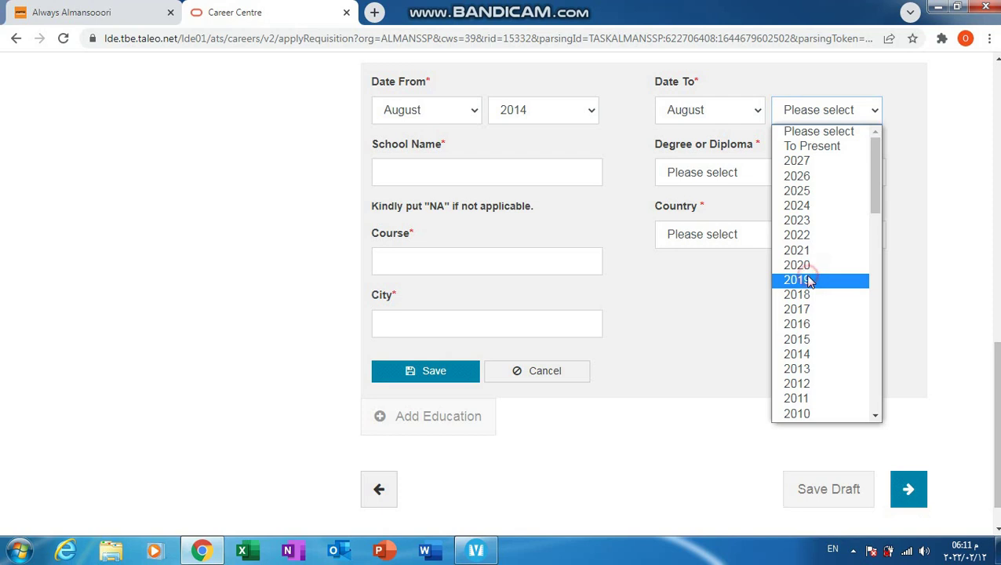
{"action": "left_click", "coordinate": [419, 173]}
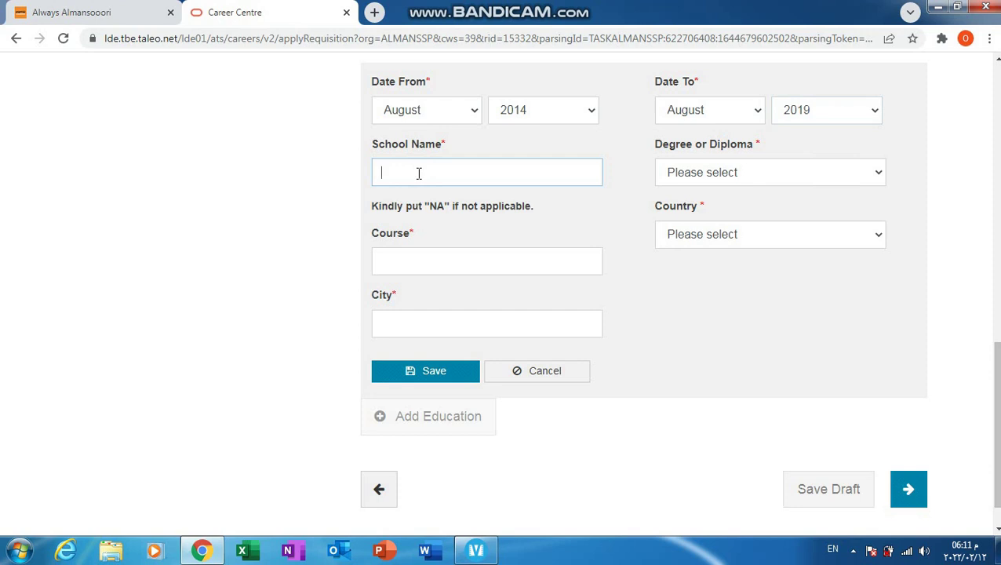
{"action": "type", "text": "nljkh kadsk"}
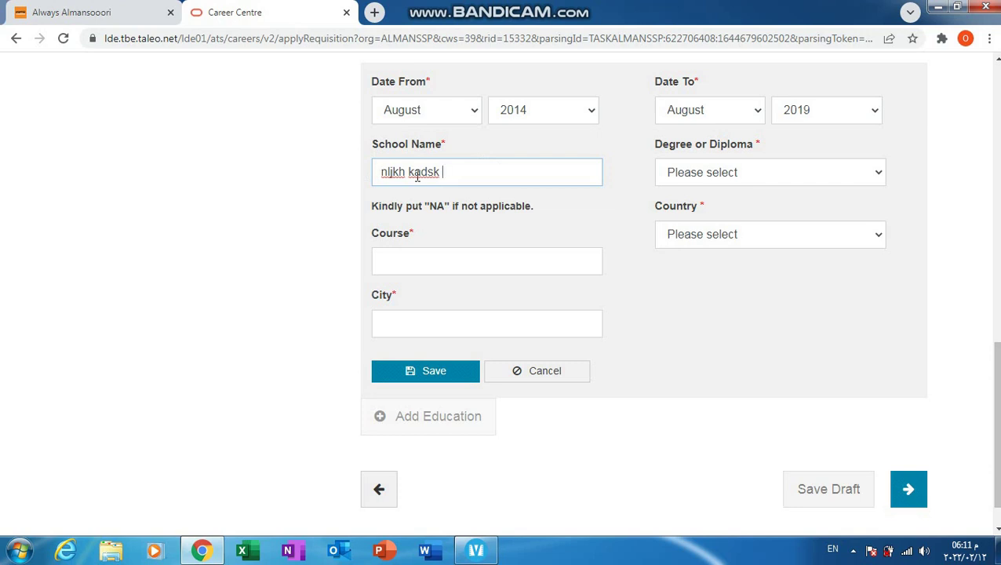
Step: Set Degree or Diploma to Bachelor's Degree and Course to 'na'
{"action": "left_click", "coordinate": [788, 171]}
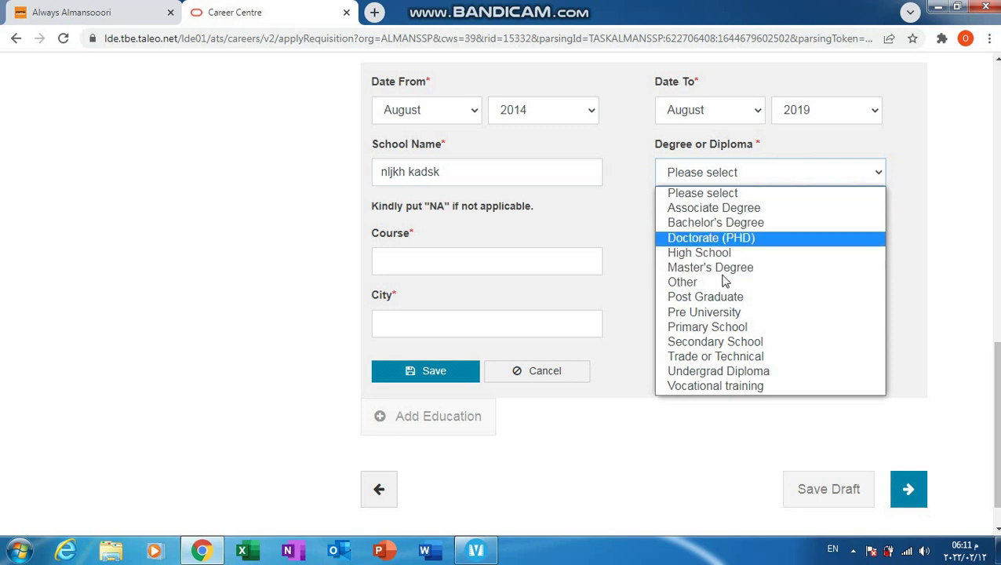
{"action": "left_click", "coordinate": [712, 224]}
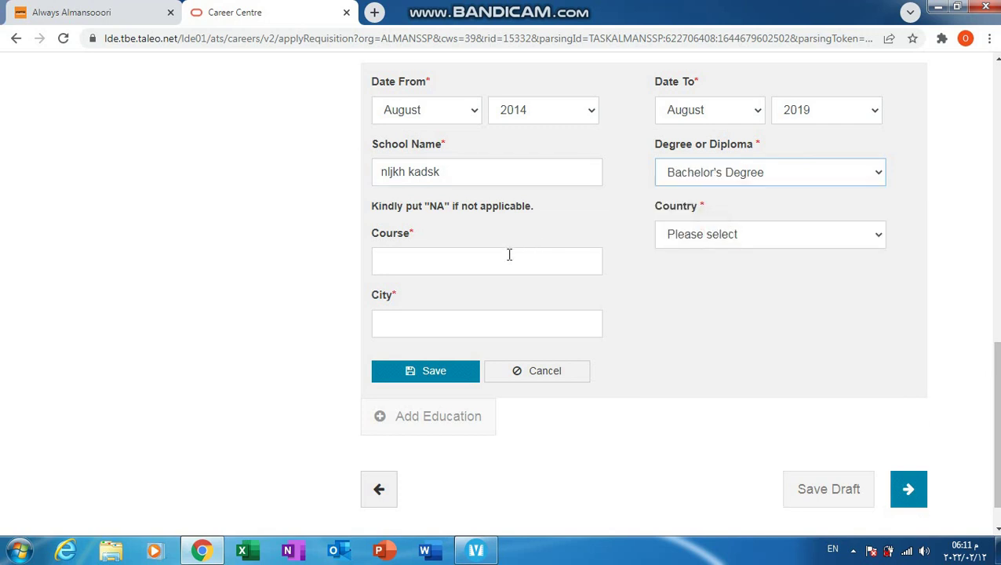
{"action": "left_click", "coordinate": [424, 265]}
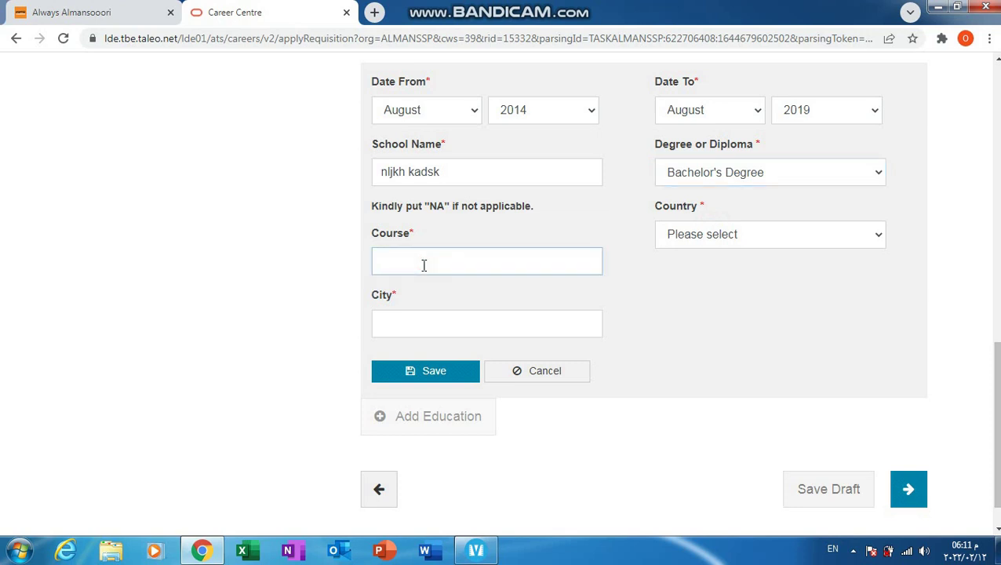
{"action": "type", "text": "na"}
Step: Set the school's Country to Egypt and City to Cairo
{"action": "left_click", "coordinate": [774, 233]}
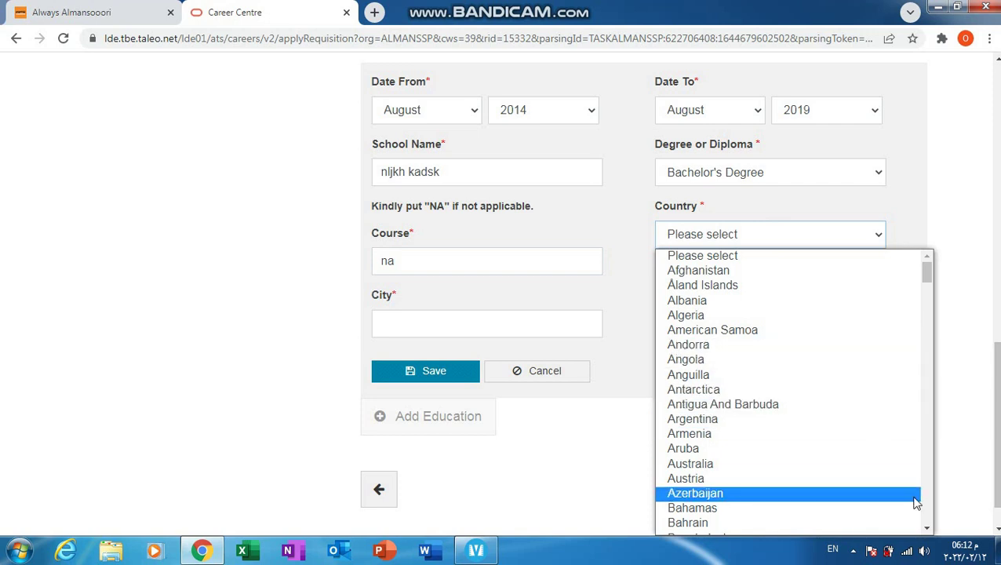
{"action": "left_click_drag", "start_coordinate": [930, 529], "coordinate": [930, 530]}
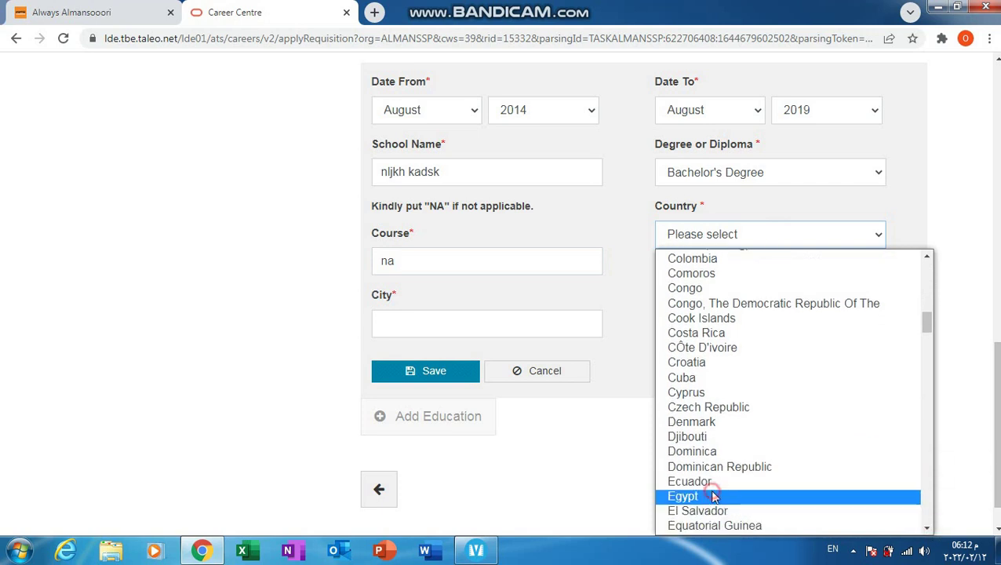
{"action": "left_click", "coordinate": [695, 498]}
{"action": "left_click", "coordinate": [488, 317]}
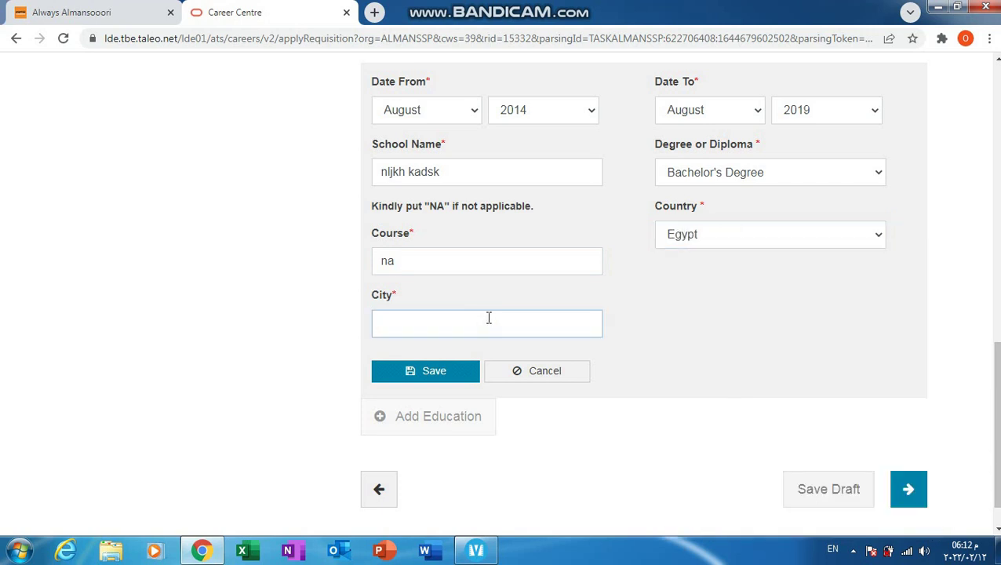
{"action": "type", "text": "Cairo"}
{"action": "left_click", "coordinate": [738, 433]}
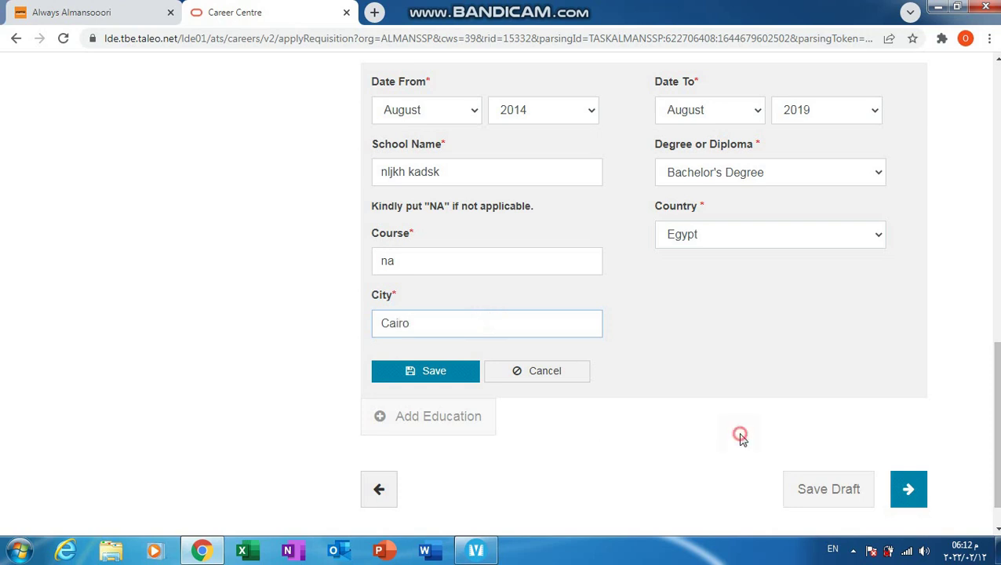
{"action": "left_click", "coordinate": [995, 394]}
{"action": "left_click_drag", "start_coordinate": [998, 427], "coordinate": [997, 431]}
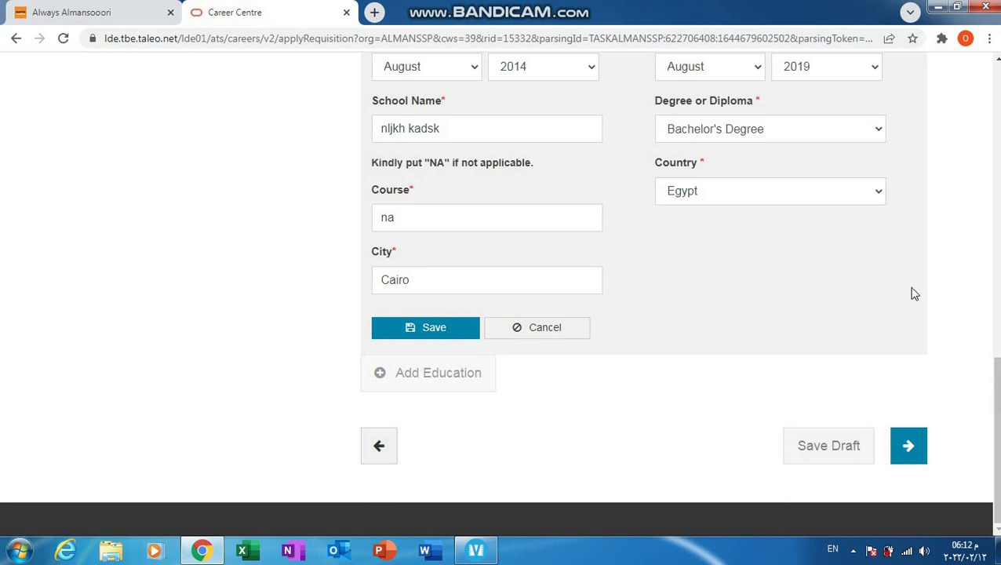
Step: Enter 50000 as Final Rate Of Pay, save the ASco job, and start a new education entry
{"action": "left_click", "coordinate": [909, 457]}
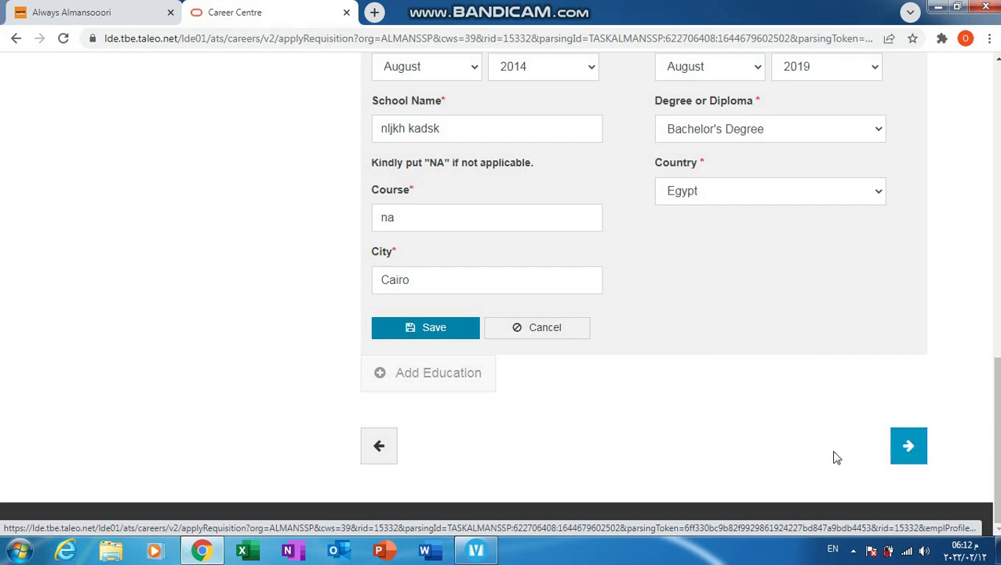
{"action": "left_click_drag", "start_coordinate": [997, 455], "coordinate": [998, 224]}
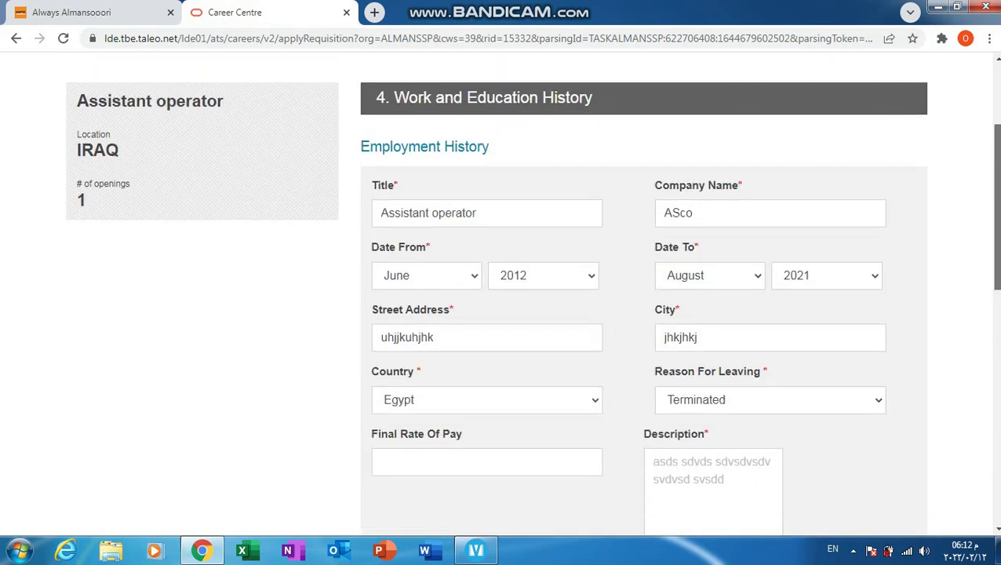
{"action": "left_click", "coordinate": [509, 457]}
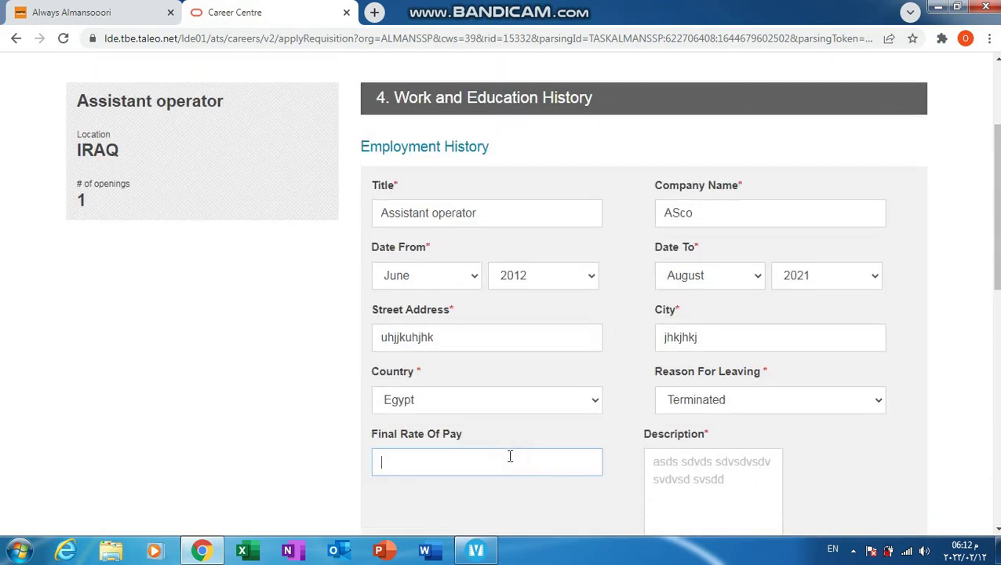
{"action": "type", "text": "50000"}
{"action": "left_click_drag", "start_coordinate": [996, 204], "coordinate": [996, 358]}
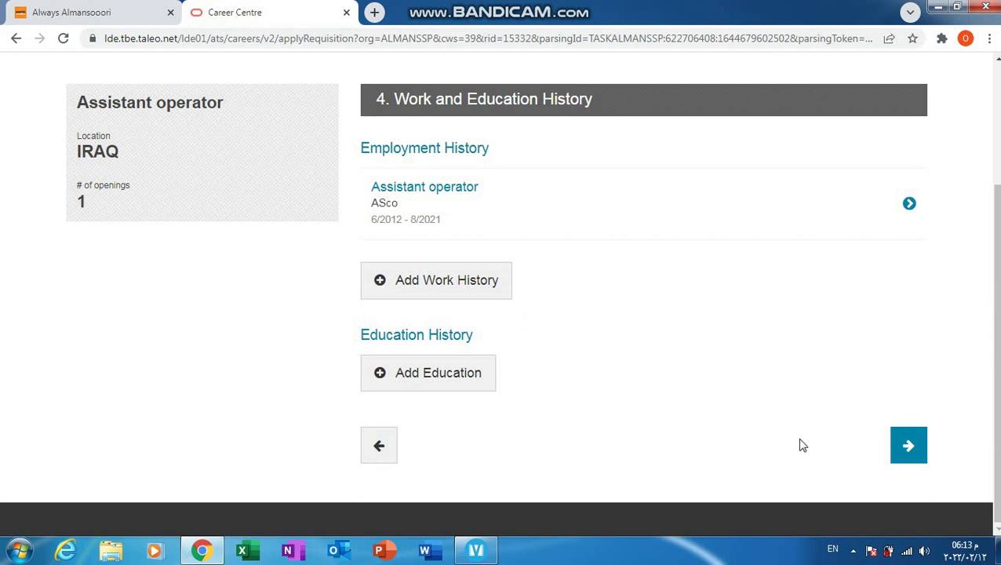
{"action": "left_click", "coordinate": [460, 382]}
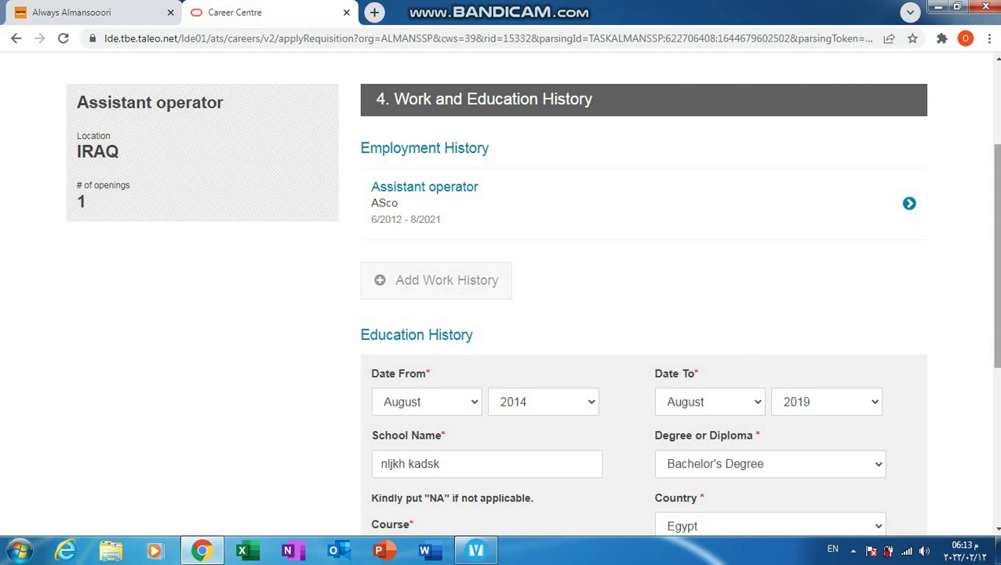
{"action": "scroll", "coordinate": [742, 343], "scroll_direction": "down", "scroll_amount": 3}
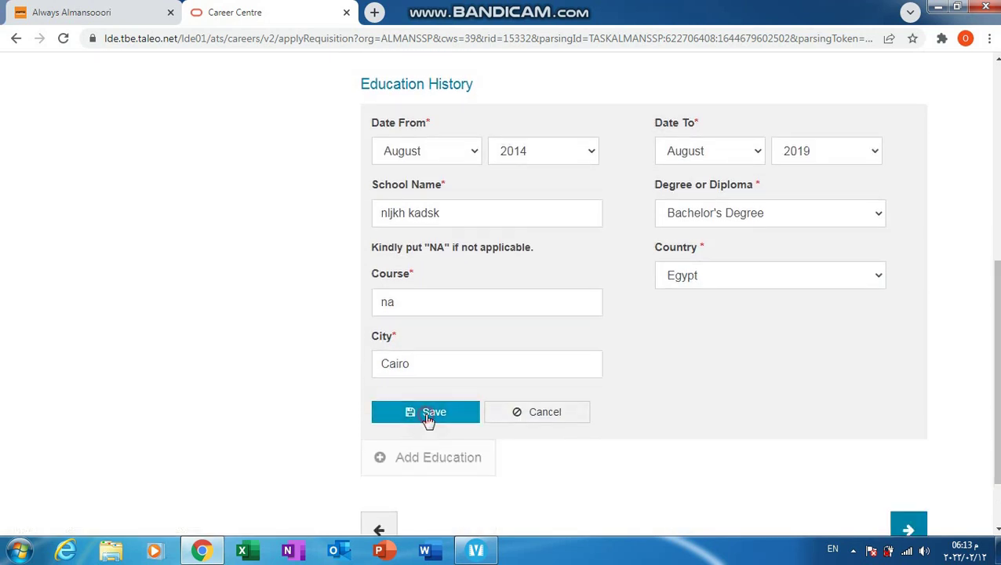
Step: Save the 2014–2019 education entry and advance to Other History, step 5 of 6
{"action": "left_click", "coordinate": [425, 419]}
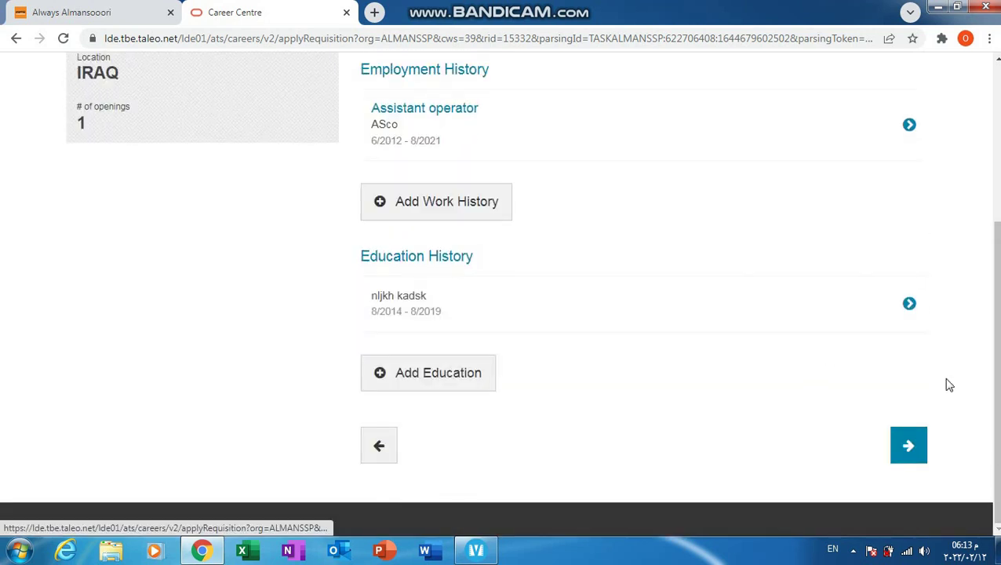
{"action": "left_click", "coordinate": [908, 446]}
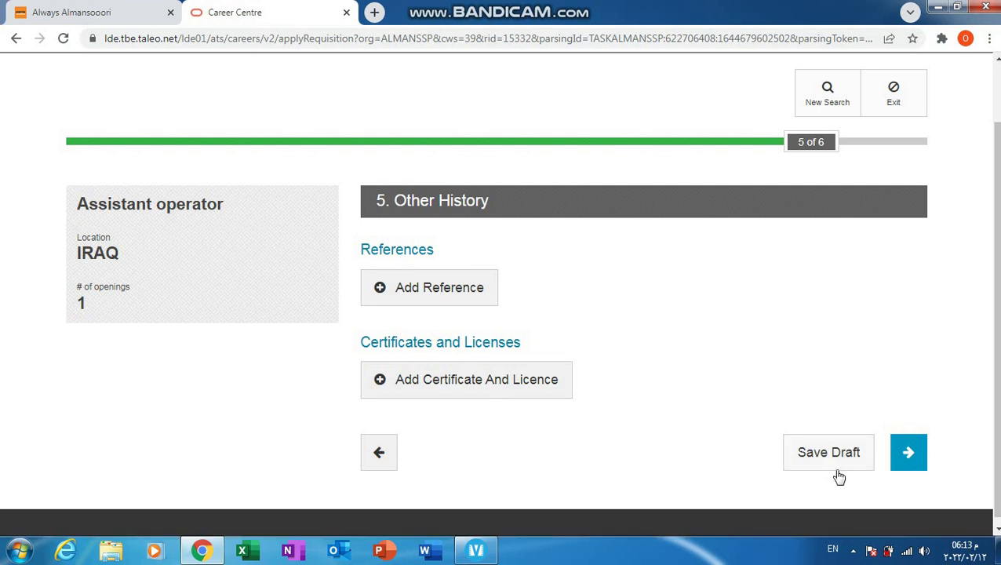
{"action": "left_click", "coordinate": [907, 464]}
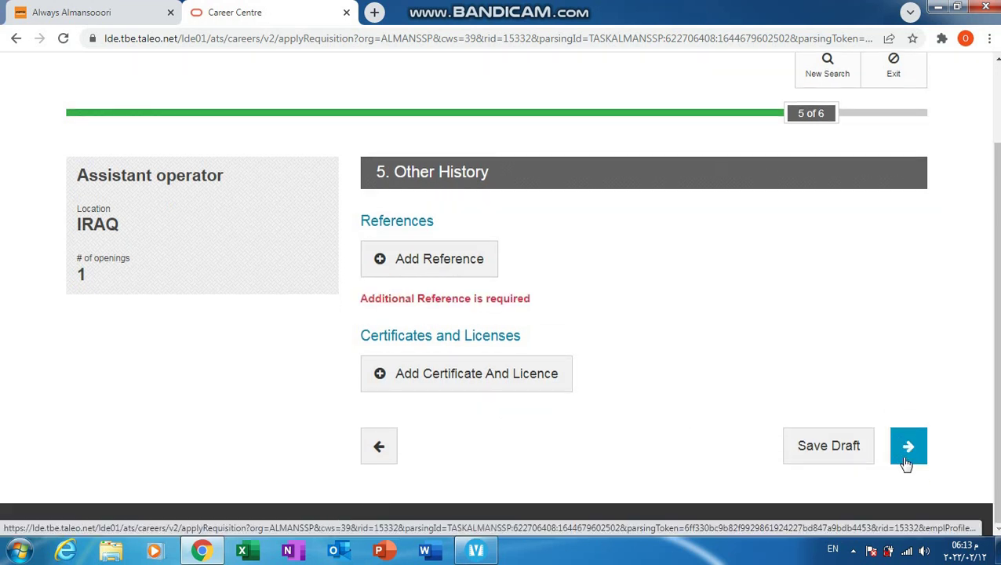
Step: Add a reference and enter the reference's name and e-mail address
{"action": "left_click", "coordinate": [423, 271]}
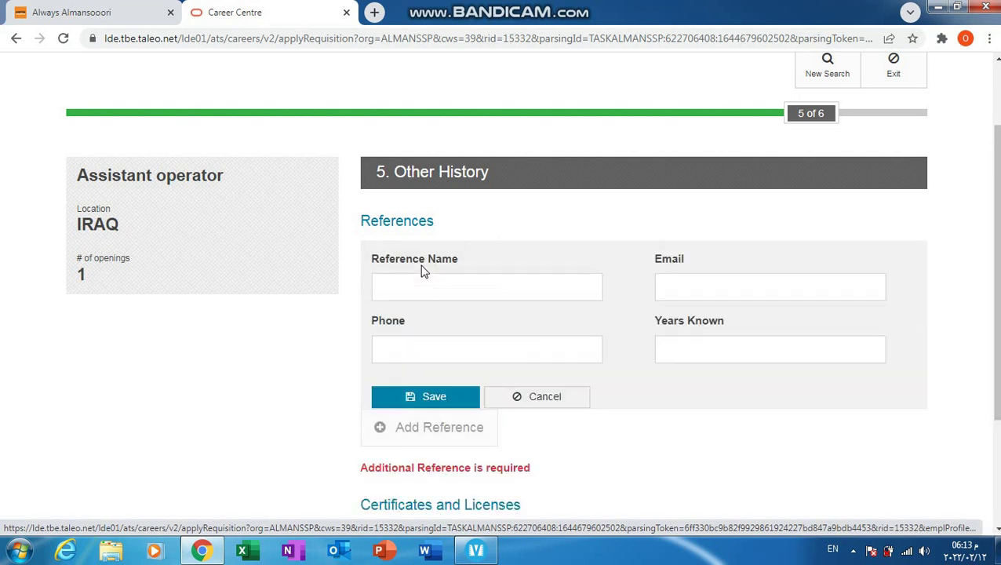
{"action": "left_click", "coordinate": [448, 286]}
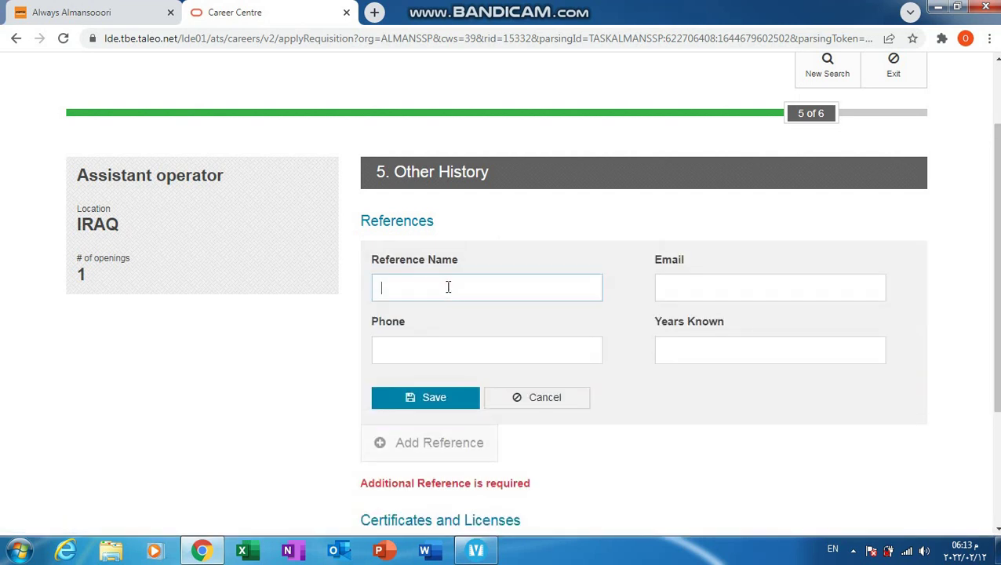
{"action": "left_click", "coordinate": [696, 284]}
{"action": "left_click", "coordinate": [494, 360]}
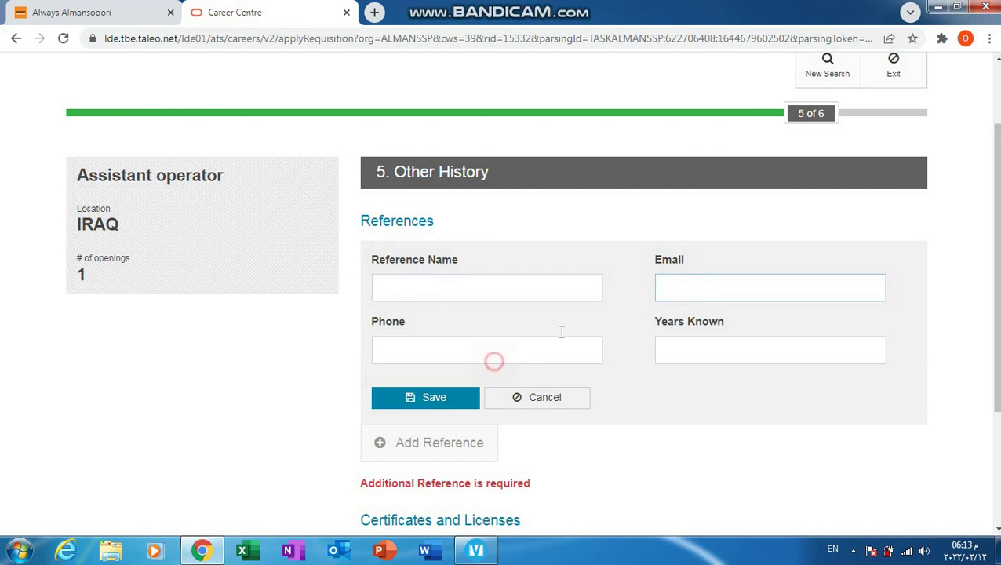
{"action": "left_click", "coordinate": [736, 344]}
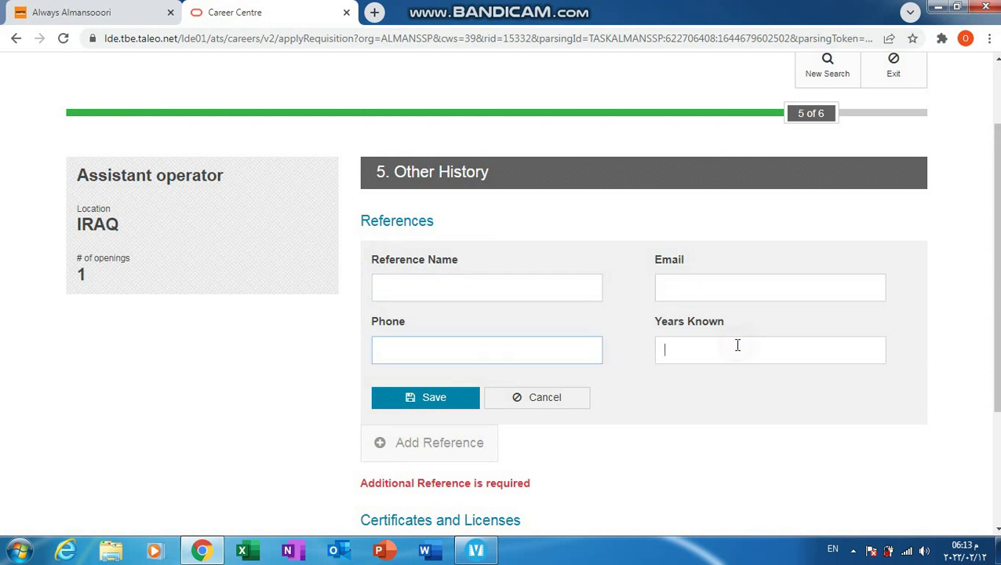
{"action": "left_click", "coordinate": [466, 282]}
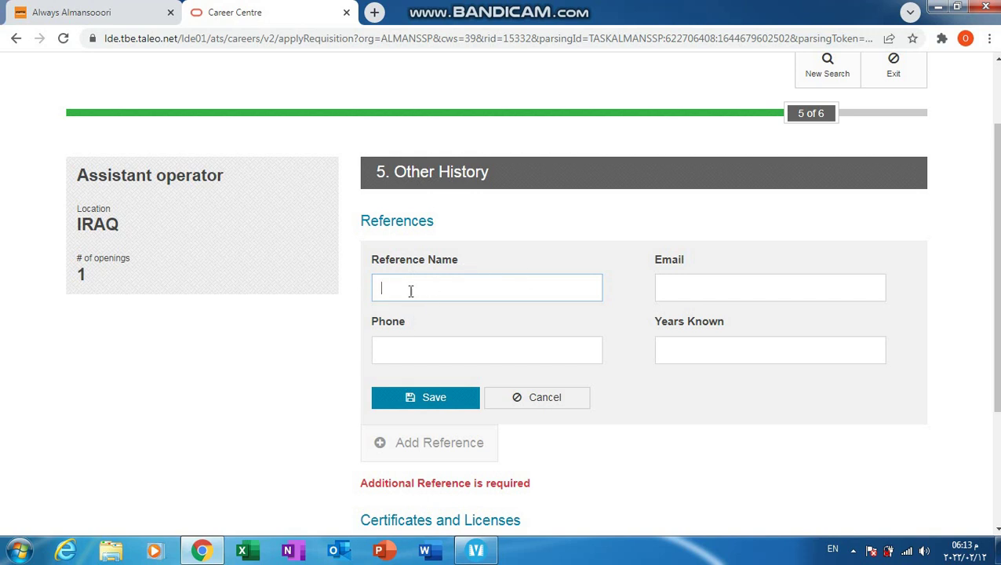
{"action": "type", "text": "hjjkjkn jknlih"}
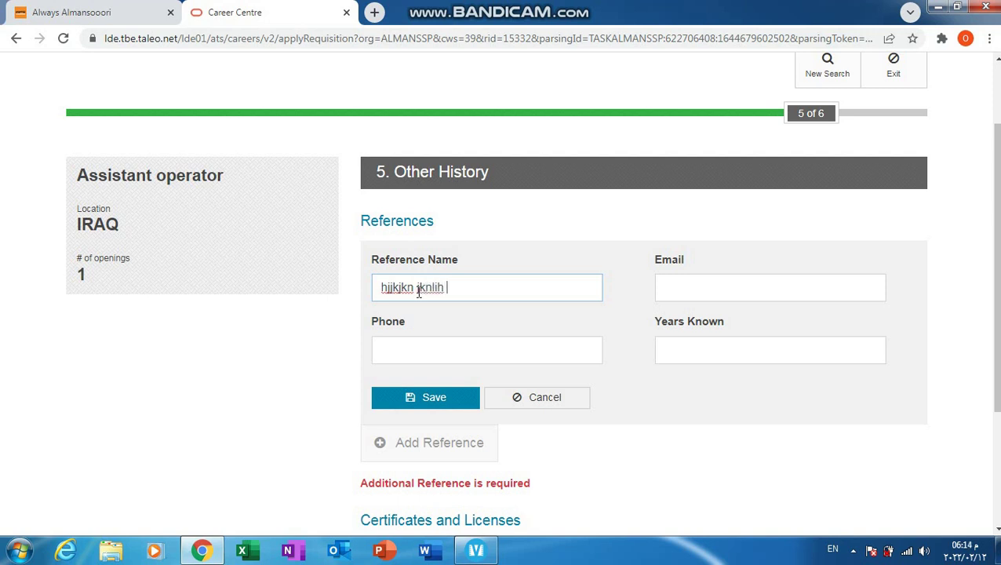
{"action": "left_click", "coordinate": [706, 284]}
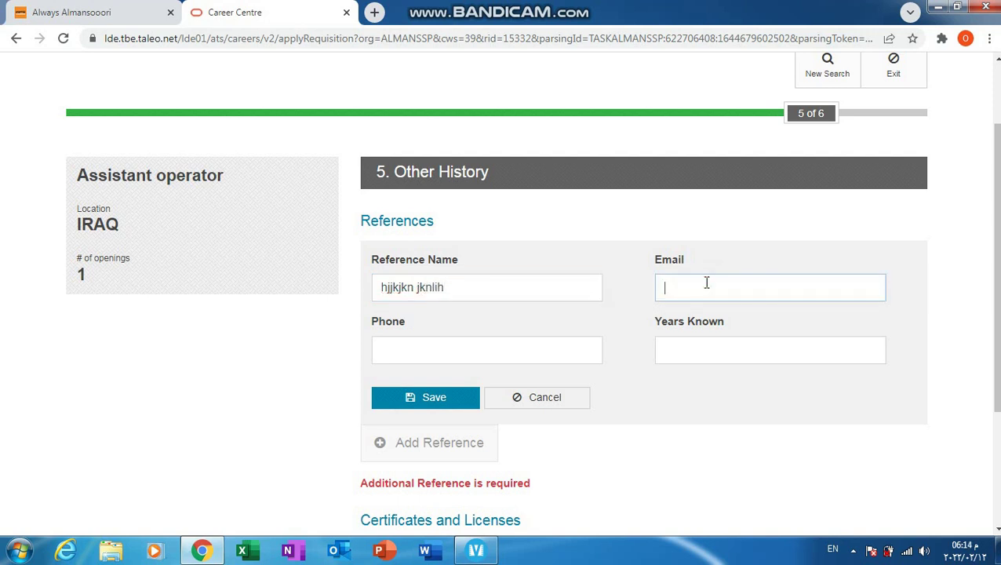
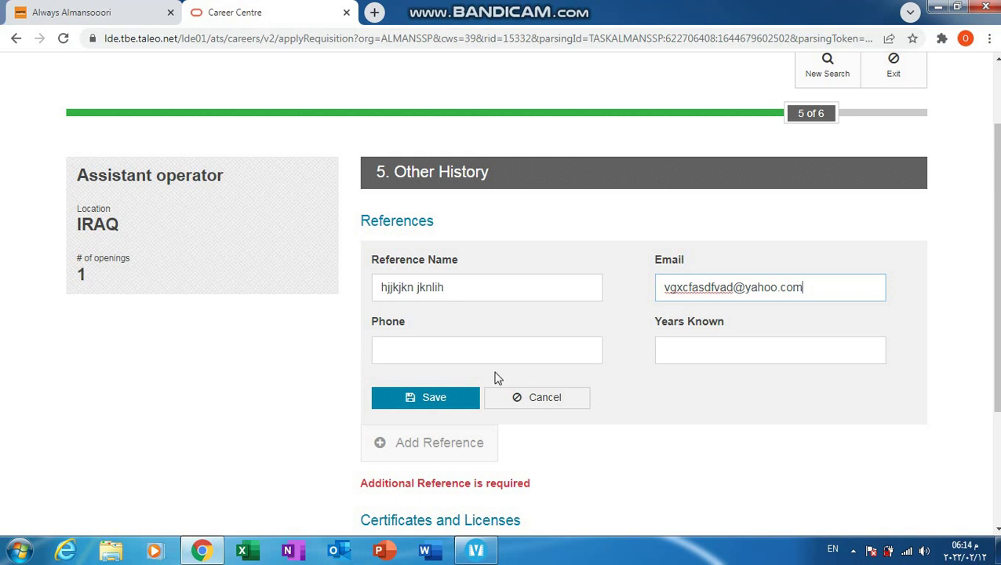
Step: Enter the reference's phone number, set Years Known to 2, and save the reference
{"action": "left_click", "coordinate": [470, 358]}
{"action": "type", "text": "5221520"}
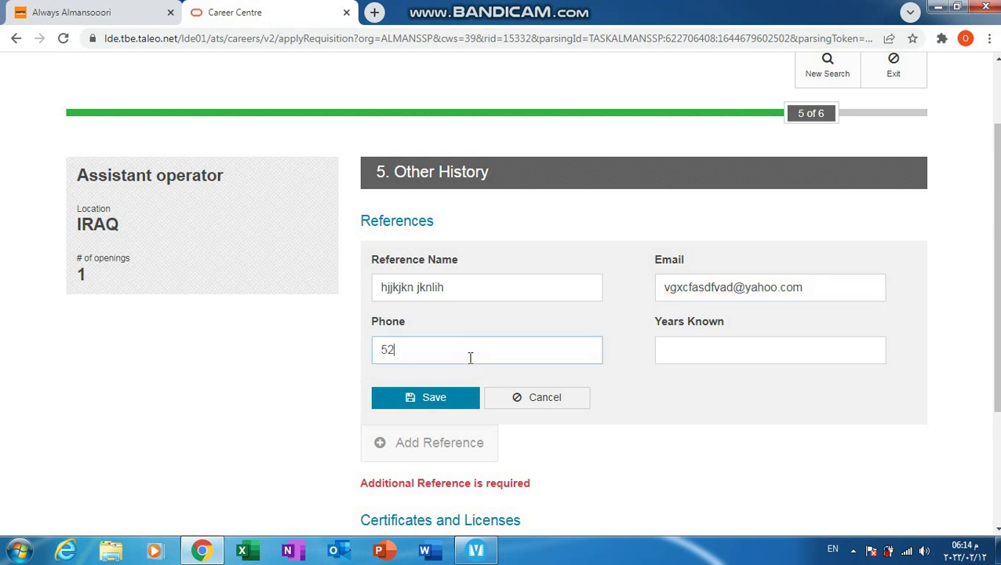
{"action": "left_click", "coordinate": [782, 343]}
{"action": "type", "text": "5"}
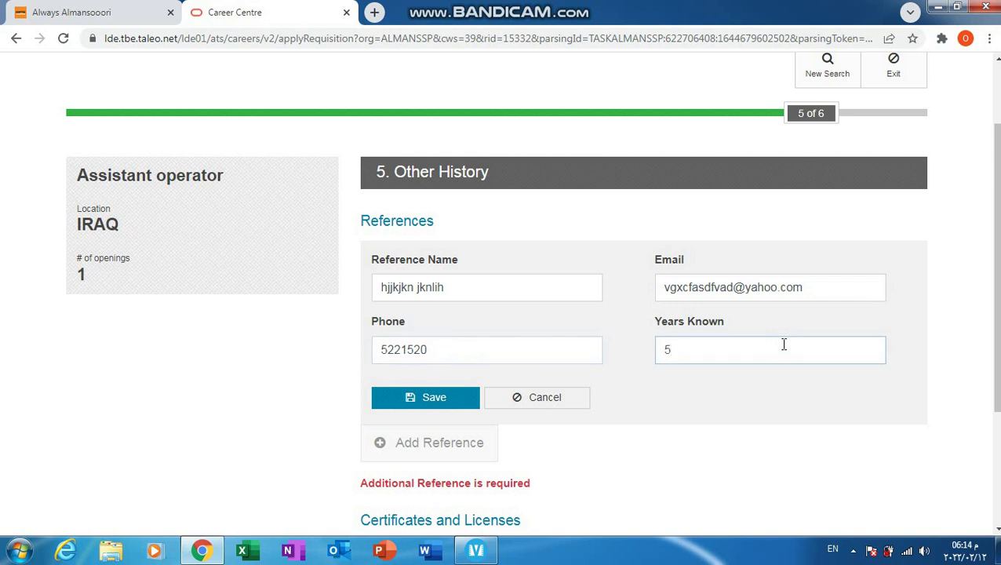
{"action": "type", "text": "2"}
{"action": "left_click_drag", "start_coordinate": [372, 287], "coordinate": [538, 286]}
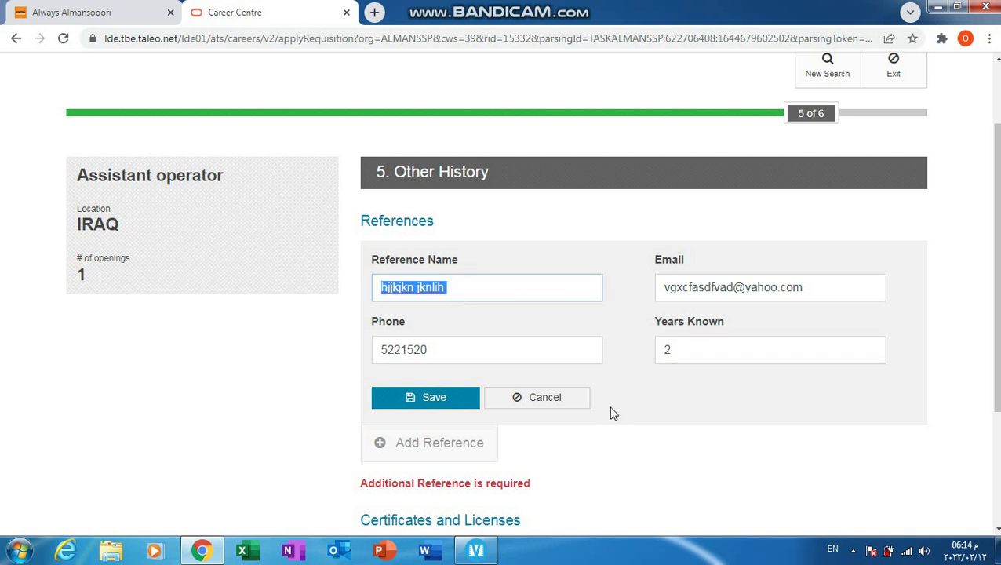
{"action": "left_click", "coordinate": [431, 397]}
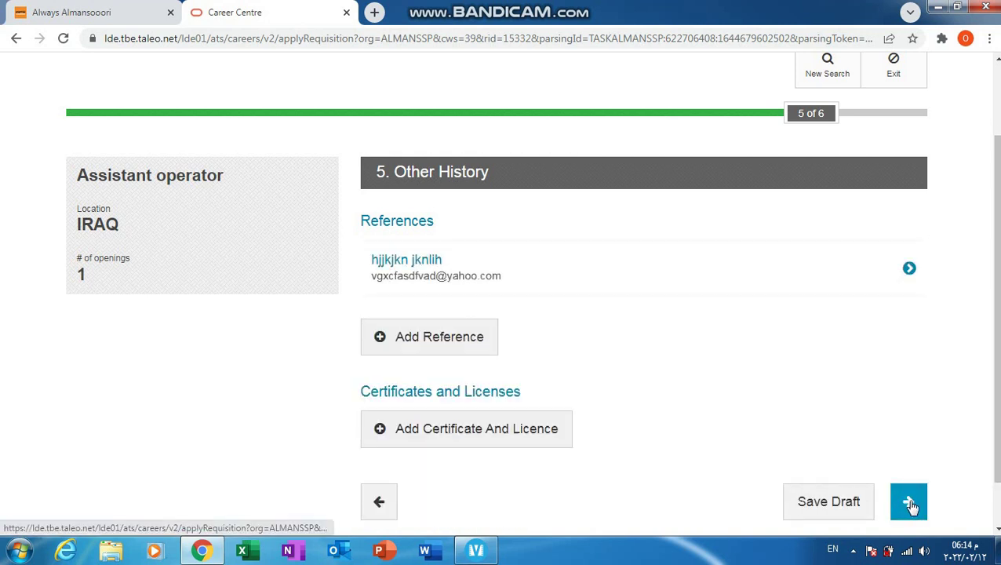
Step: Go to Review and Submit and sign the Candidate eSignature with the applicant's full name
{"action": "left_click", "coordinate": [910, 502]}
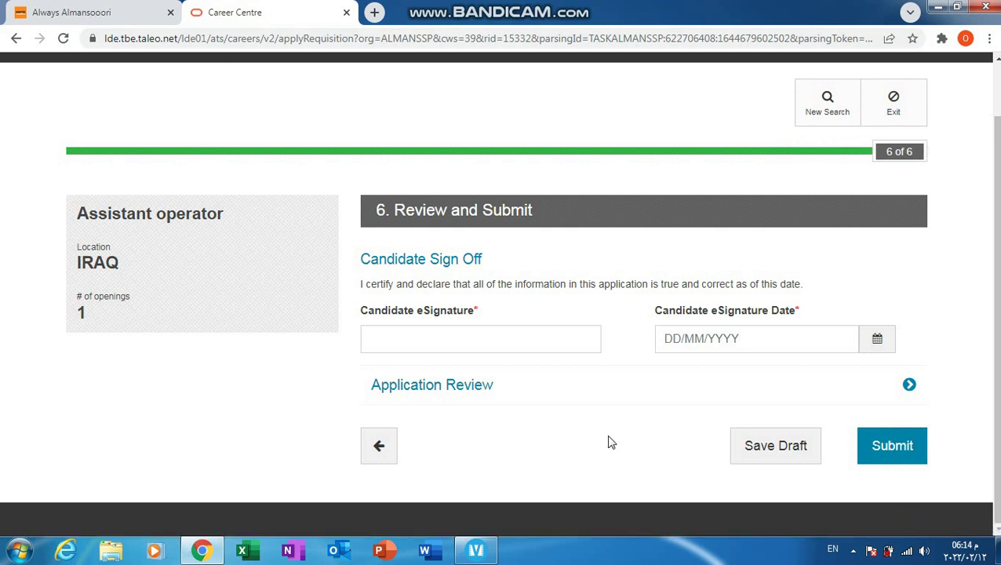
{"action": "left_click", "coordinate": [399, 337]}
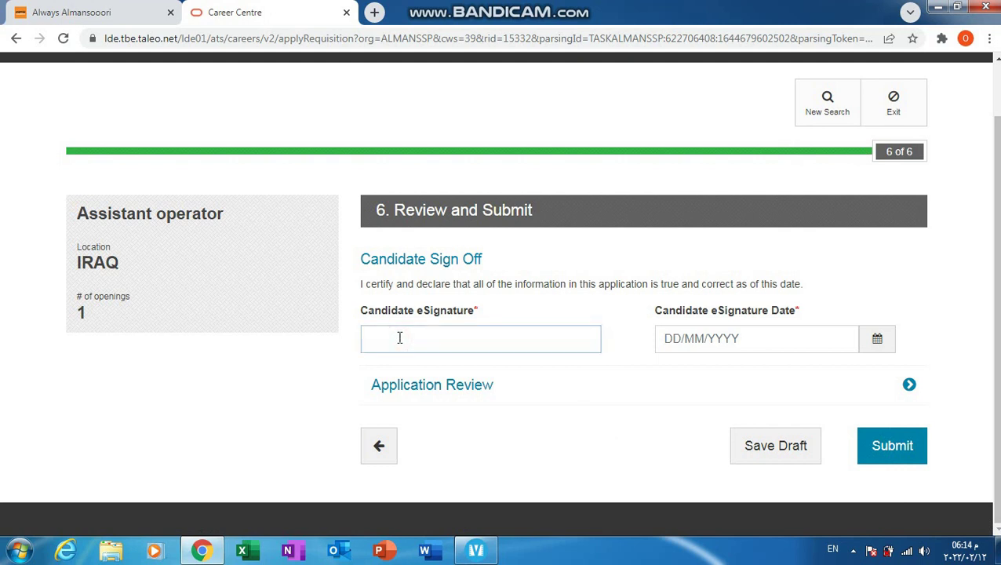
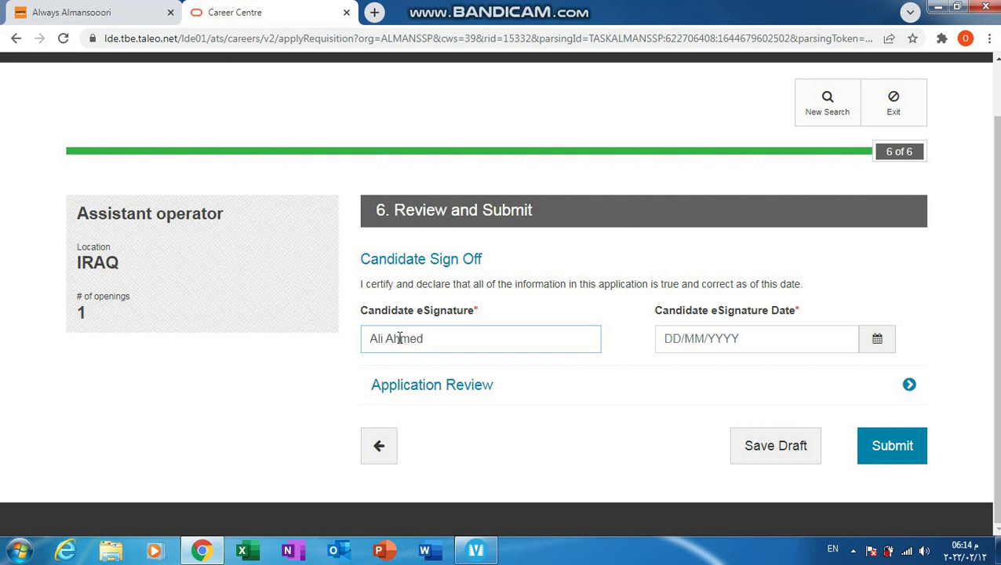